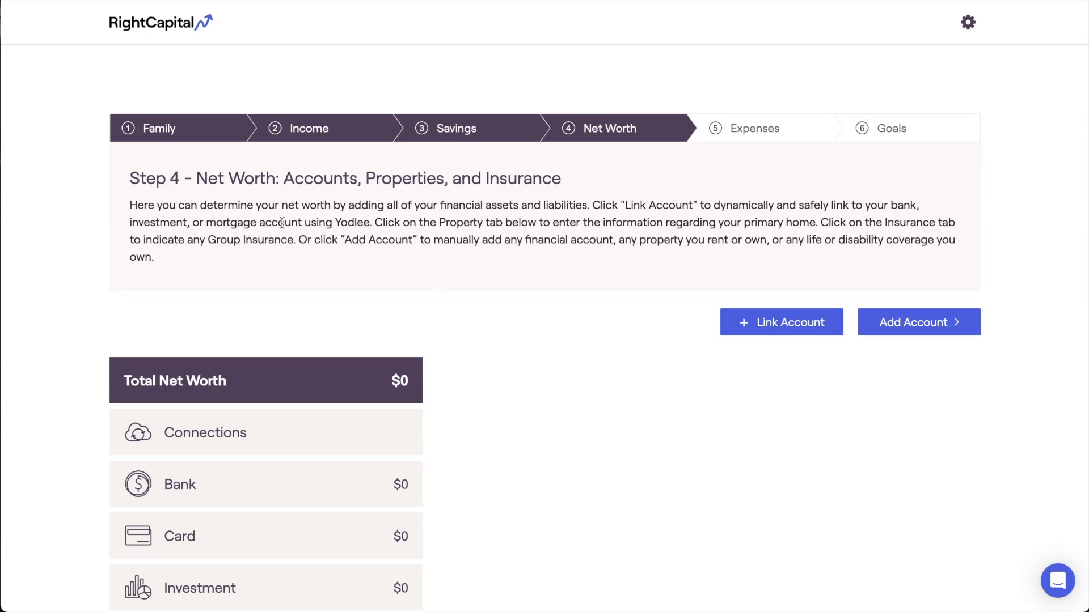
Highlight the Net Worth heading and scroll through the Net Worth page.
{"action": "left_click_drag", "start_coordinate": [197, 178], "coordinate": [277, 177]}
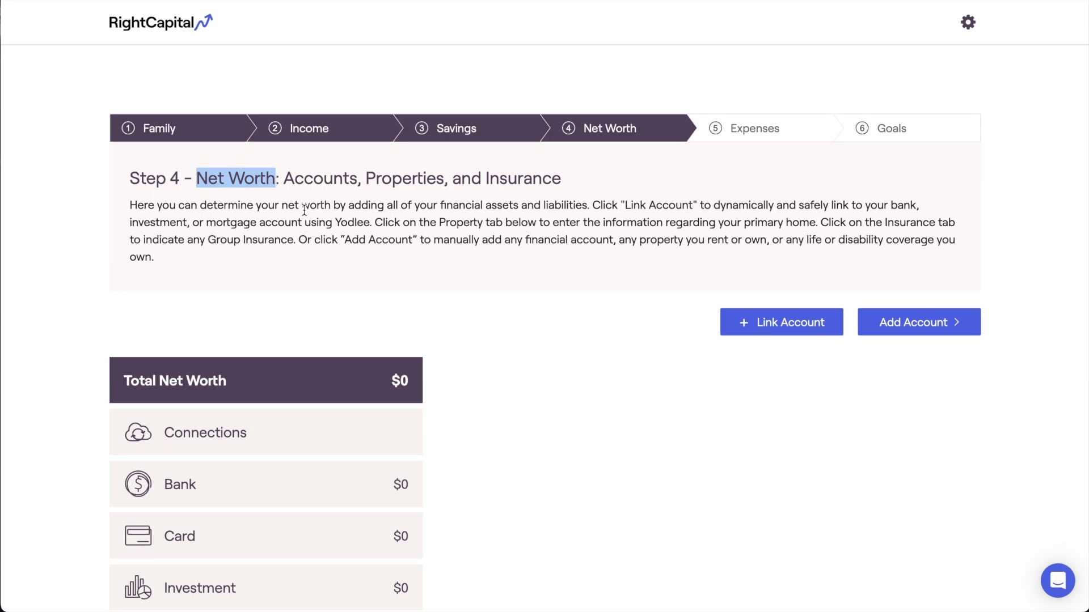
{"action": "left_click", "coordinate": [399, 307]}
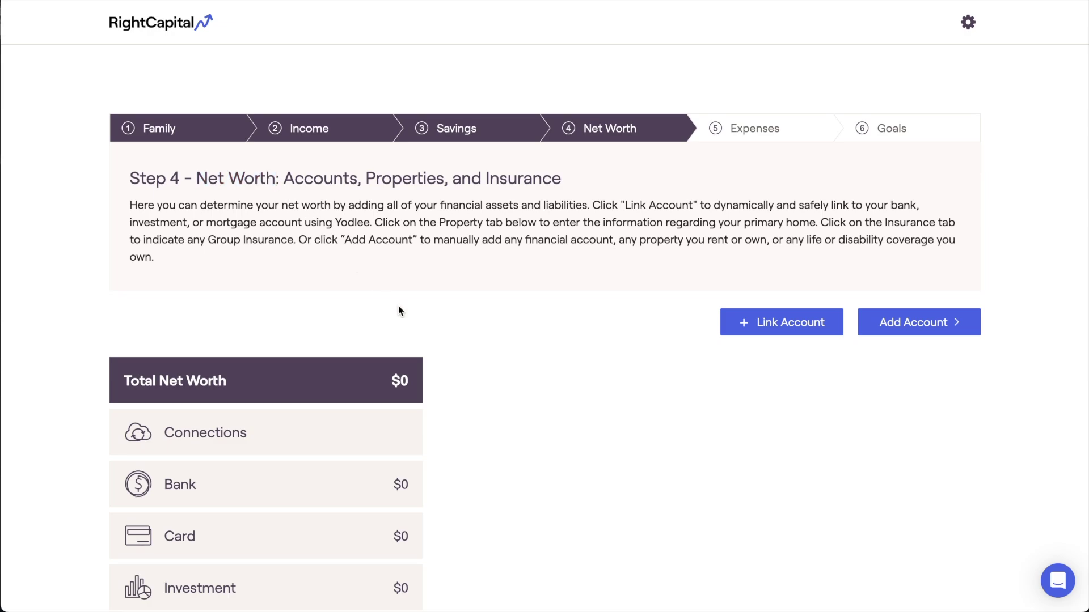
{"action": "scroll", "coordinate": [399, 308], "scroll_direction": "down", "scroll_amount": 3}
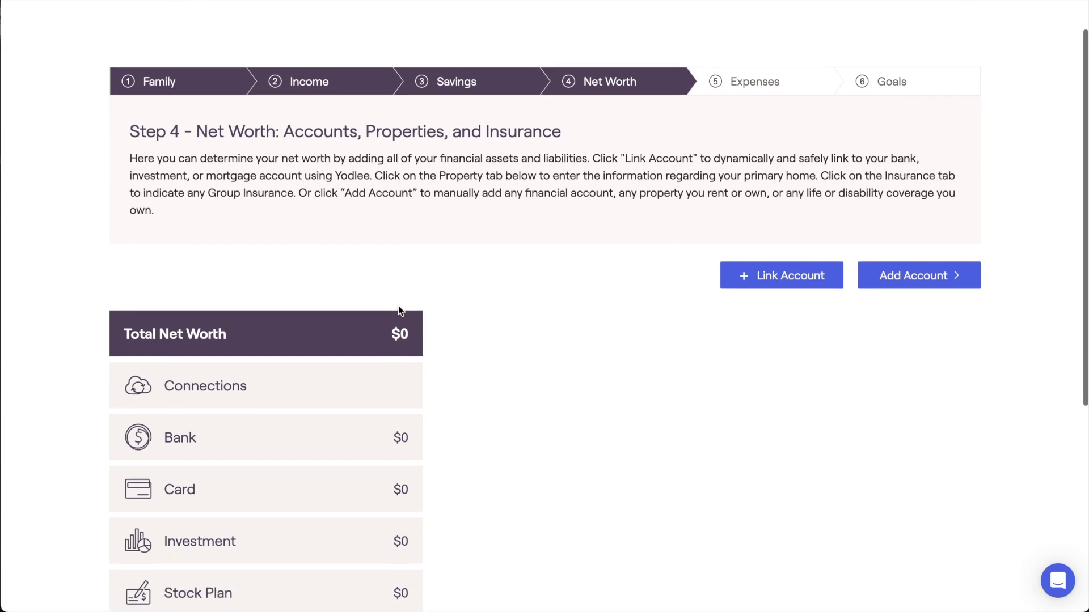
{"action": "scroll", "coordinate": [399, 310], "scroll_direction": "down", "scroll_amount": 3}
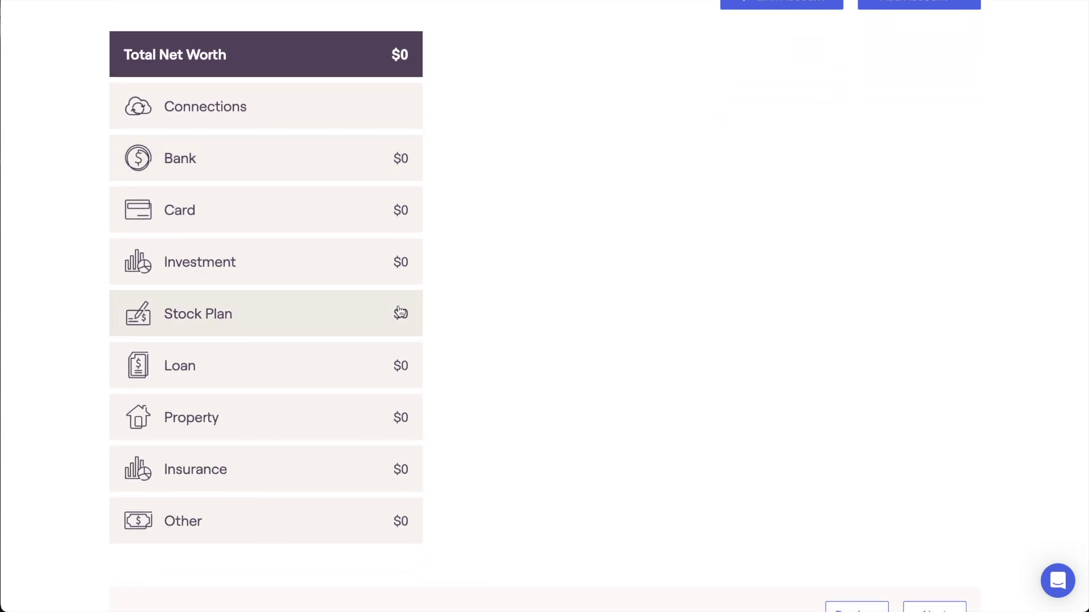
{"action": "scroll", "coordinate": [400, 311], "scroll_direction": "up", "scroll_amount": 3}
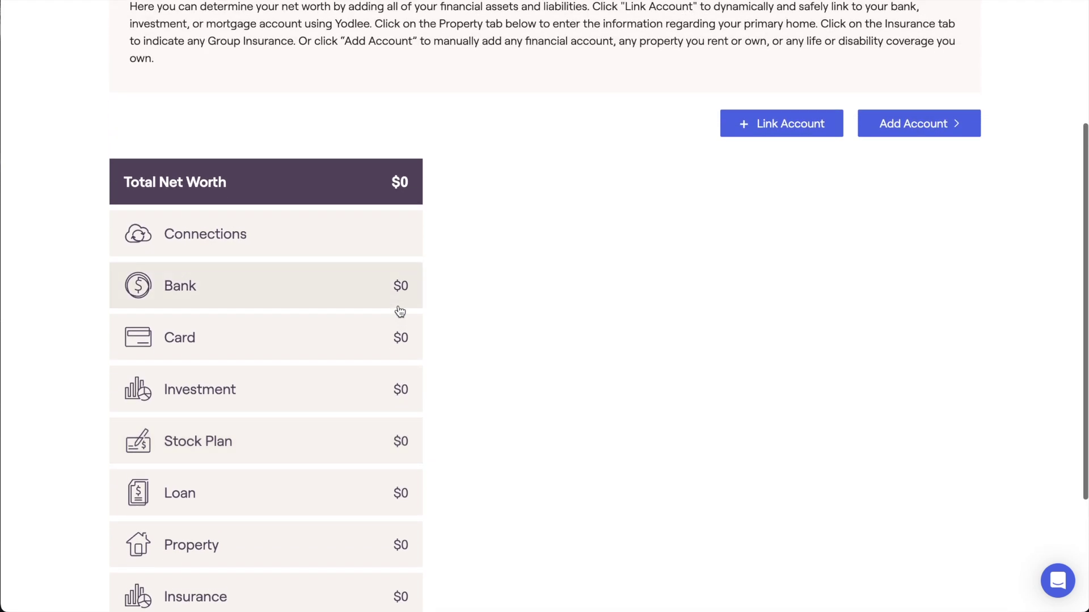
{"action": "scroll", "coordinate": [400, 312], "scroll_direction": "up", "scroll_amount": 3}
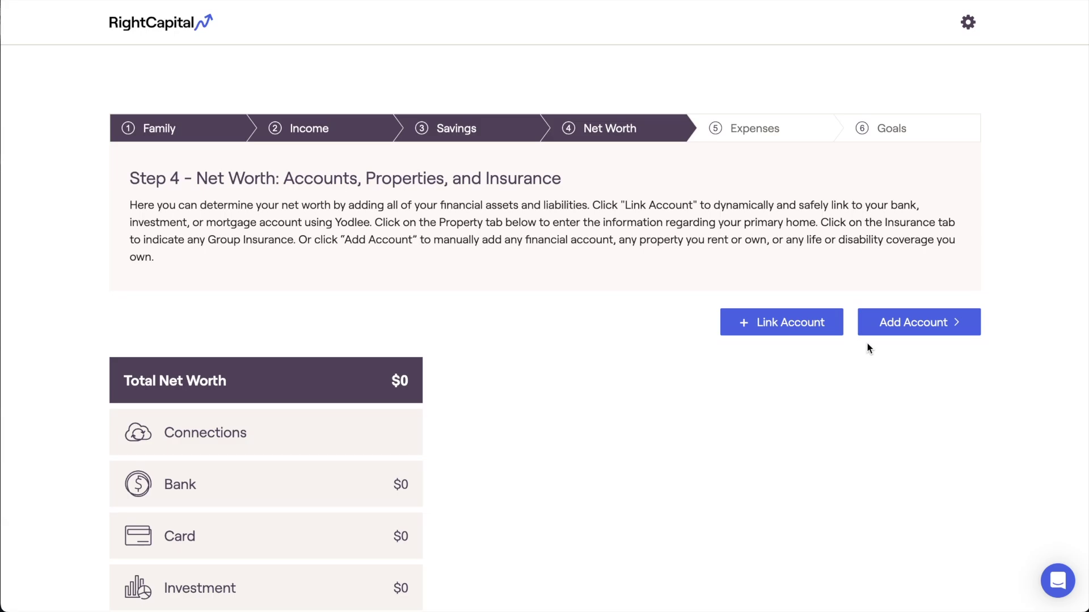
Start linking a Wells Fargo account, then close the account-linking dialog.
{"action": "left_click", "coordinate": [835, 333]}
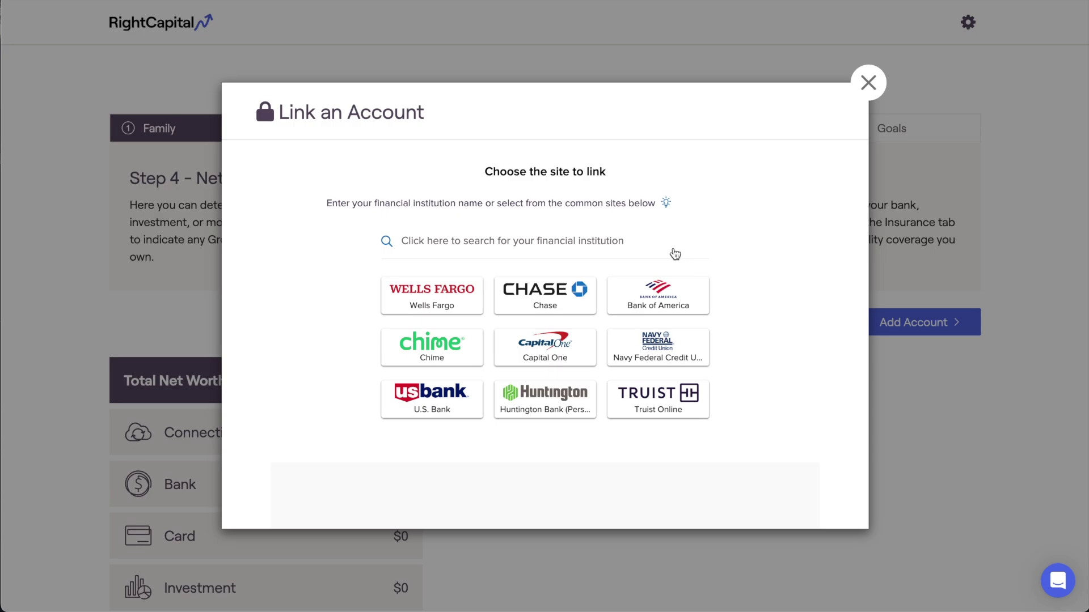
{"action": "left_click", "coordinate": [477, 299]}
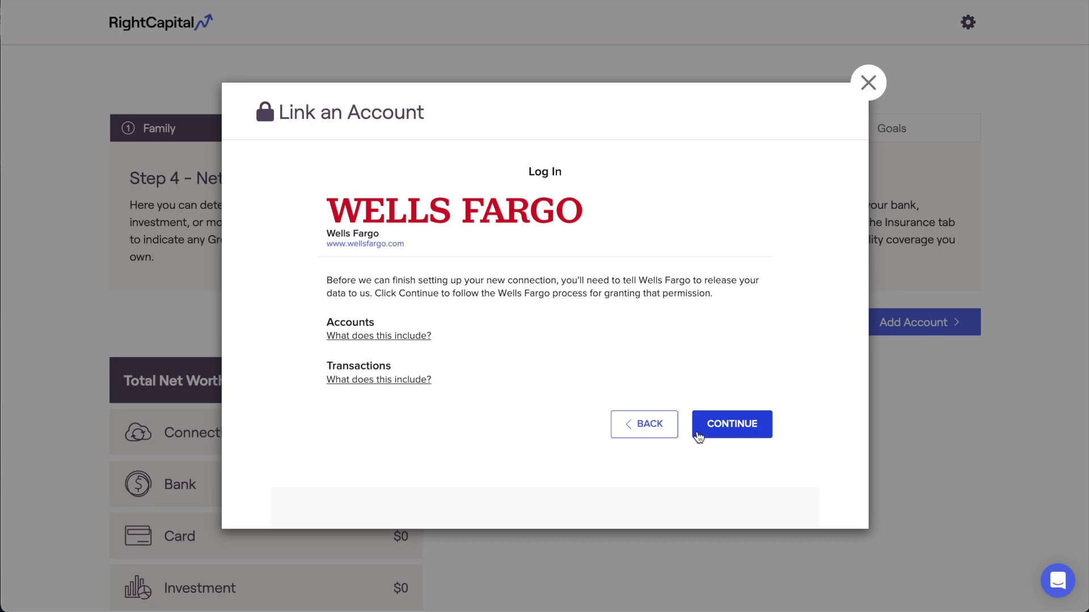
{"action": "left_click", "coordinate": [866, 92]}
Review the client's connected accounts and the Advyzon and Albridge integration details.
{"action": "scroll", "coordinate": [456, 448], "scroll_direction": "down", "scroll_amount": 5}
{"action": "scroll", "coordinate": [456, 452], "scroll_direction": "down", "scroll_amount": 3}
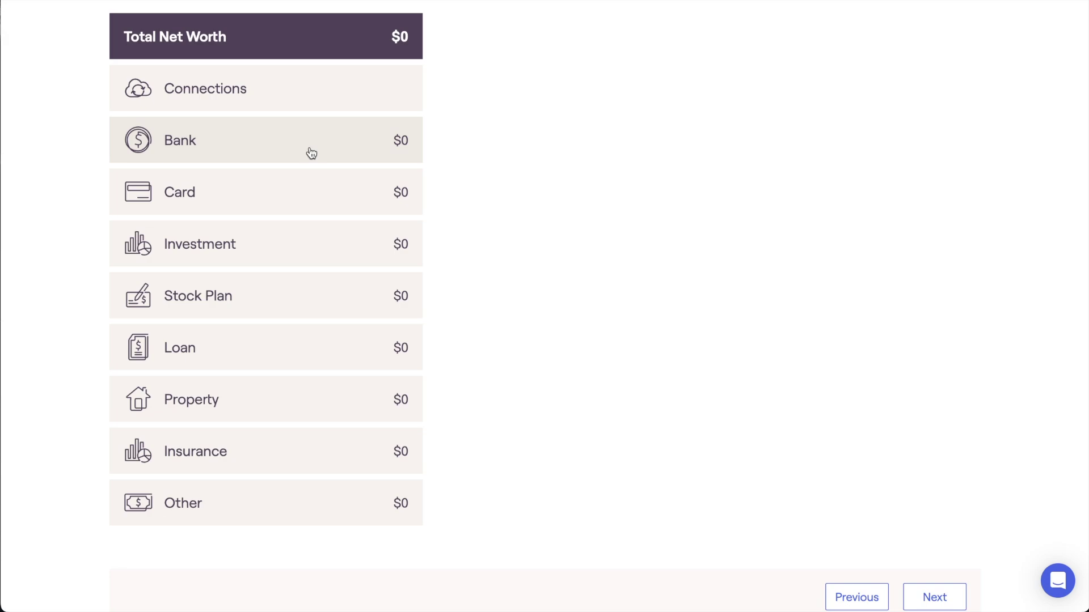
{"action": "scroll", "coordinate": [445, 91], "scroll_direction": "up", "scroll_amount": 5}
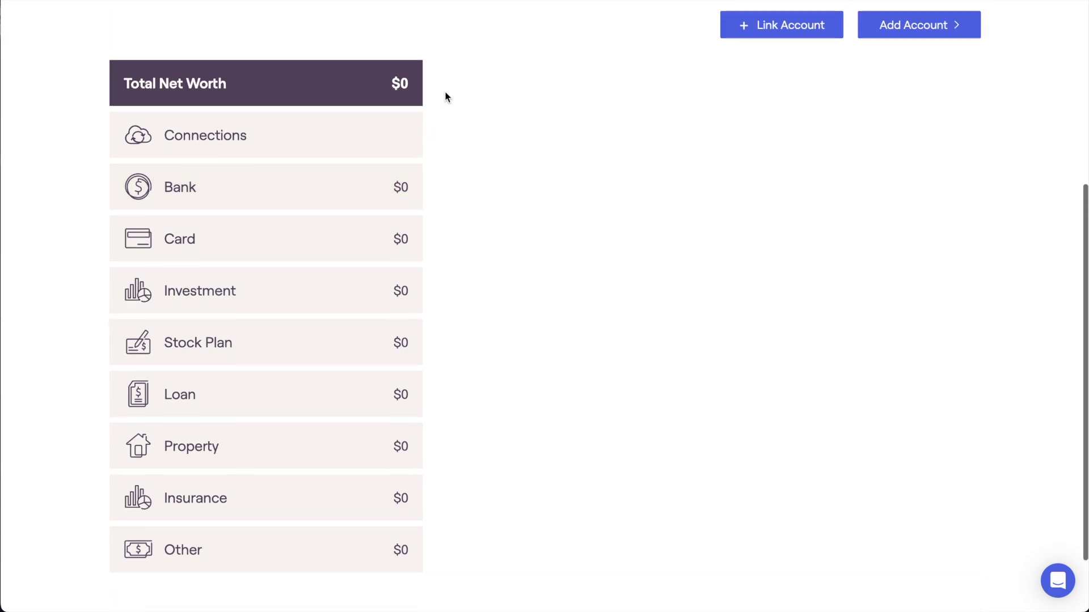
{"action": "scroll", "coordinate": [446, 96], "scroll_direction": "up", "scroll_amount": 3}
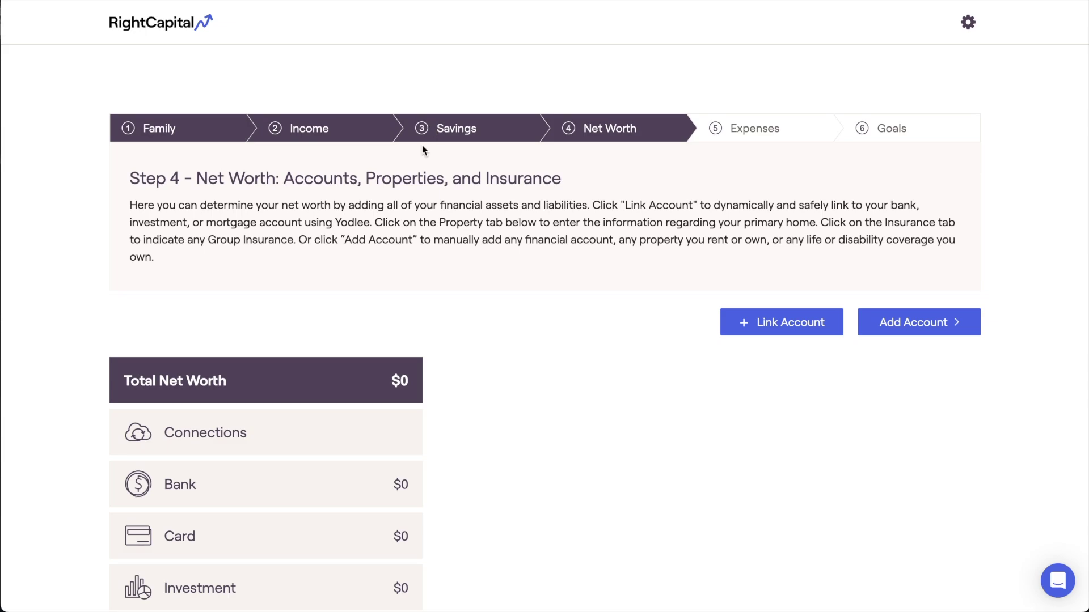
{"action": "left_click", "coordinate": [312, 436]}
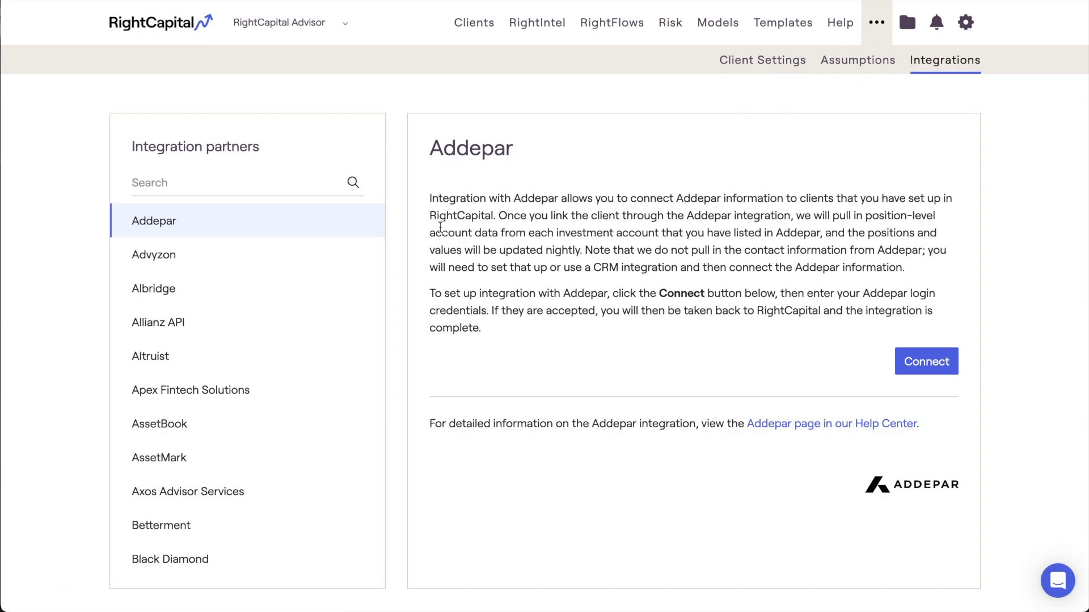
{"action": "left_click", "coordinate": [366, 258]}
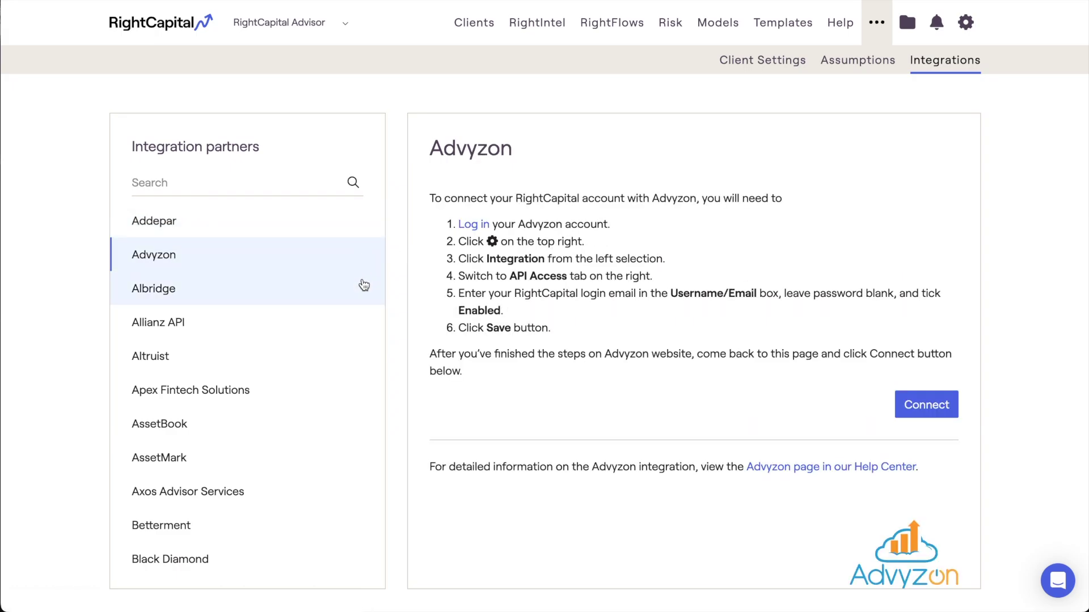
{"action": "left_click", "coordinate": [363, 285]}
{"action": "scroll", "coordinate": [364, 285], "scroll_direction": "down", "scroll_amount": 6}
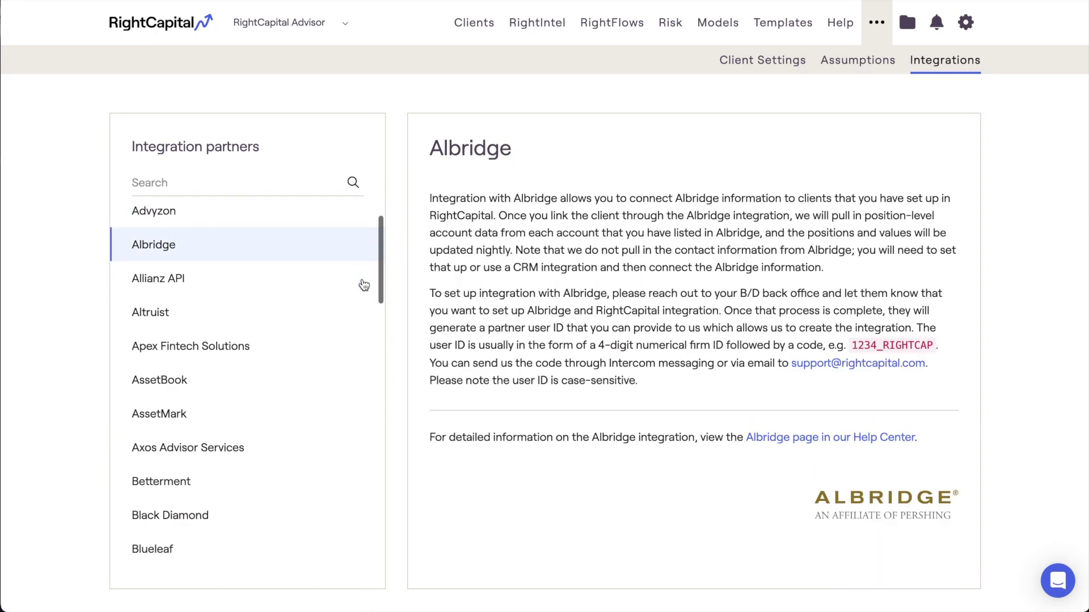
{"action": "scroll", "coordinate": [364, 285], "scroll_direction": "down", "scroll_amount": 5}
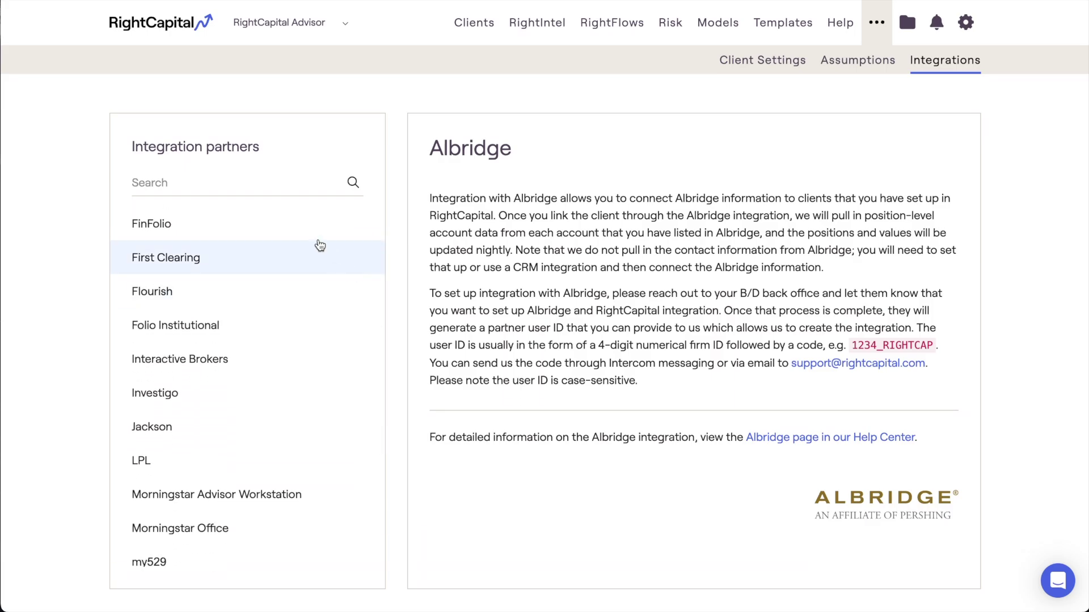
Search the integration partners for 'Charles', then for 'Fidelity'.
{"action": "left_click", "coordinate": [240, 176]}
{"action": "type", "text": "Charles"}
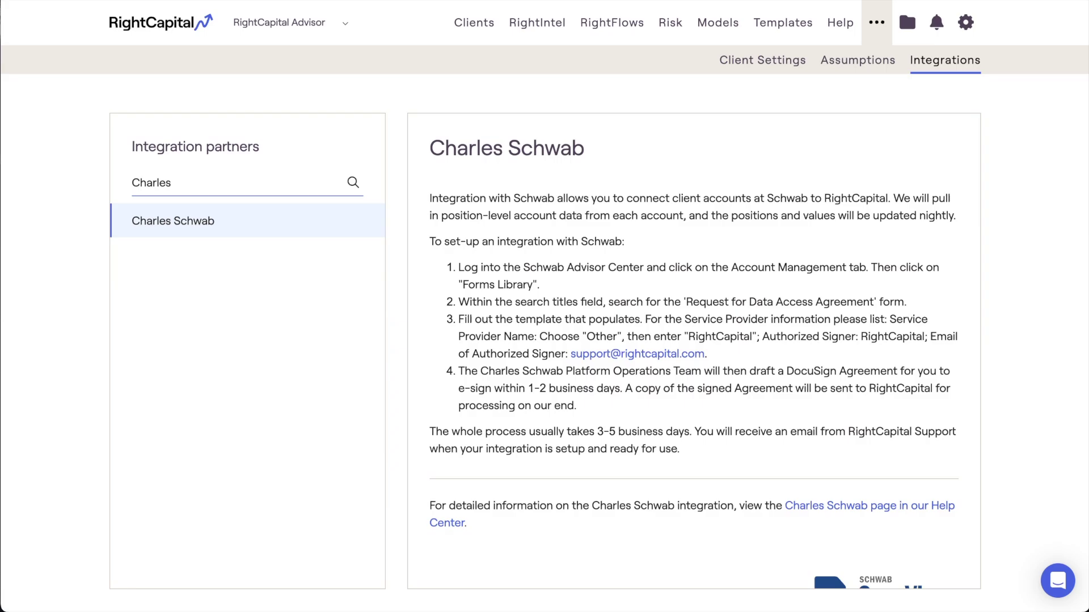
{"action": "left_click_drag", "start_coordinate": [213, 177], "coordinate": [117, 181]}
{"action": "type", "text": "Fidelity"}
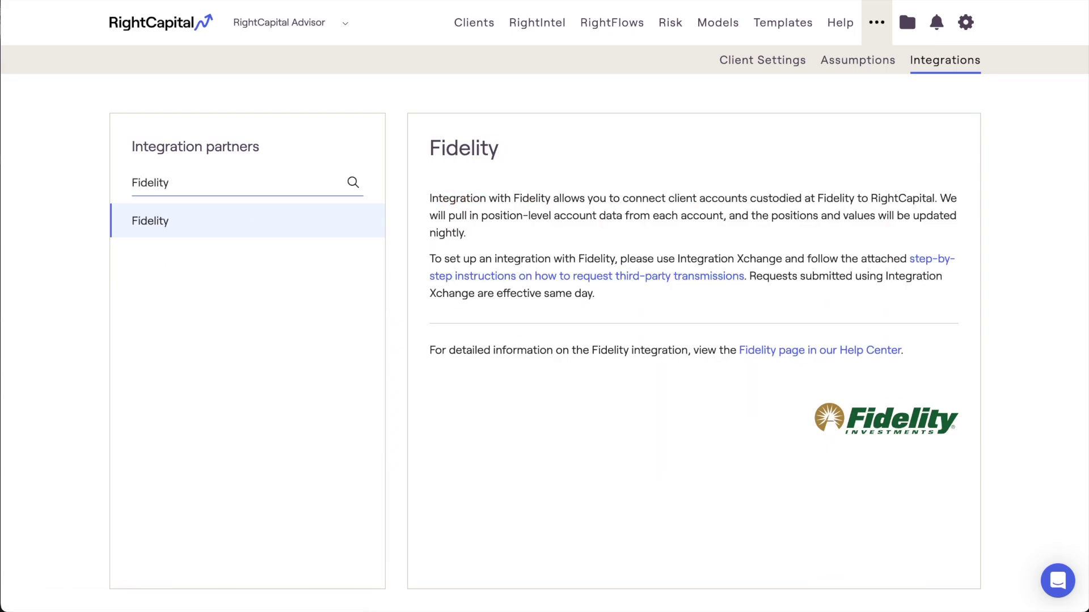
{"action": "key", "text": "BackSpace"}
{"action": "key", "text": "BackSpace"}
{"action": "key", "text": "BackSpace"}
{"action": "key", "text": "BackSpace"}
{"action": "key", "text": "BackSpace"}
{"action": "key", "text": "BackSpace"}
{"action": "key", "text": "BackSpace"}
{"action": "key", "text": "BackSpace"}
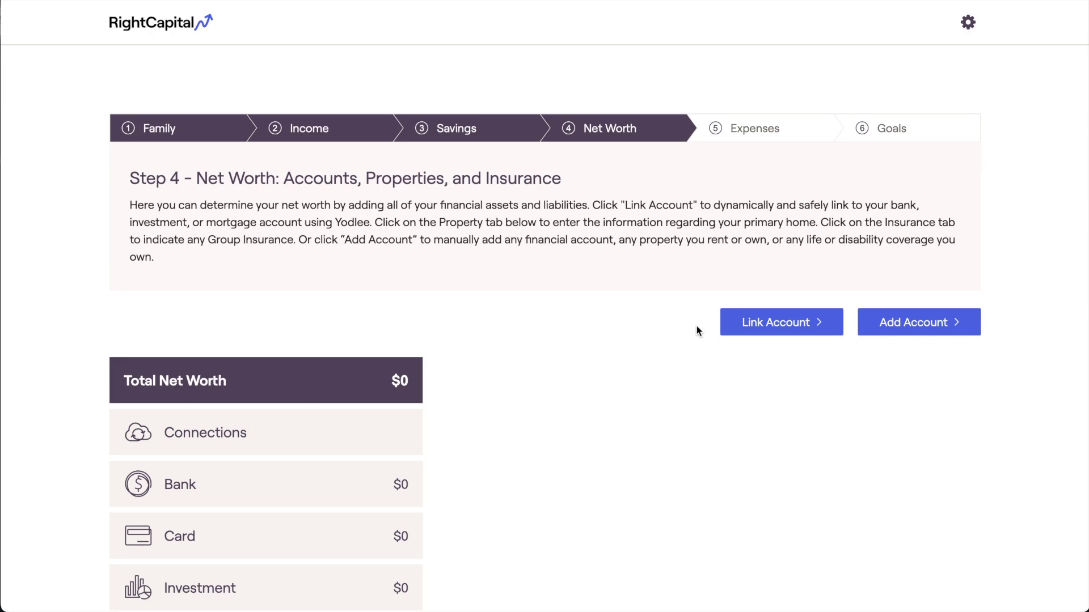
Check the linking options, show the Bank category's $0 summary, and toggle the support chat.
{"action": "left_click", "coordinate": [724, 325]}
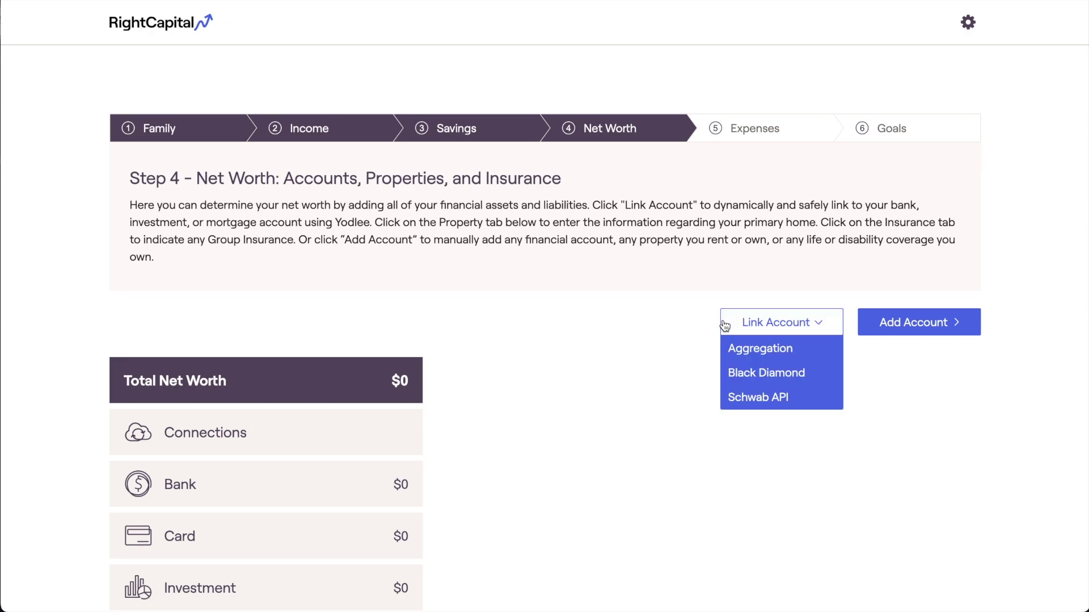
{"action": "left_click", "coordinate": [729, 398]}
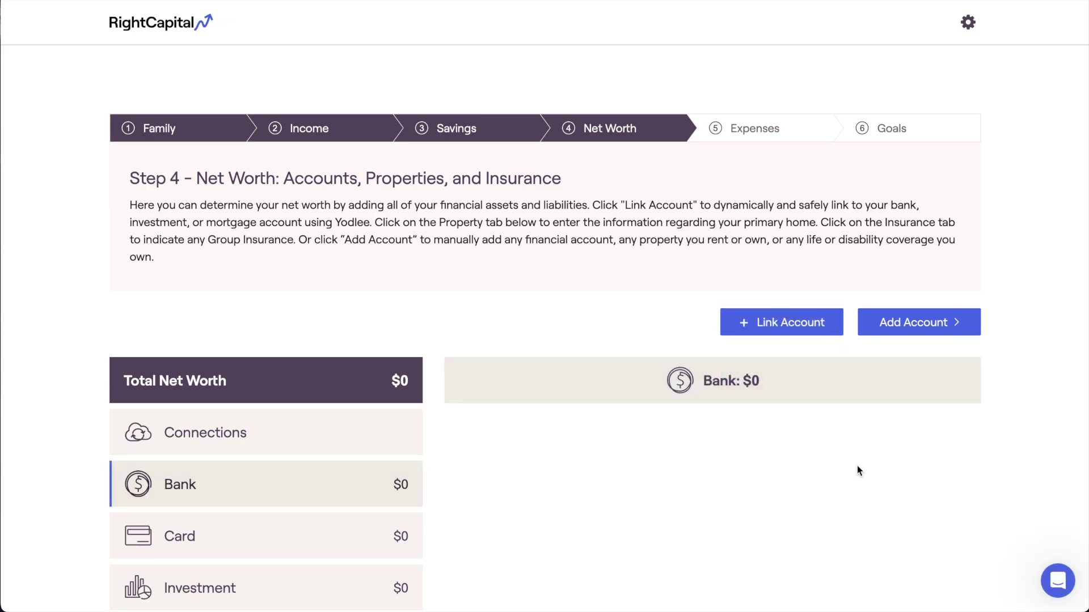
{"action": "left_click", "coordinate": [1048, 587]}
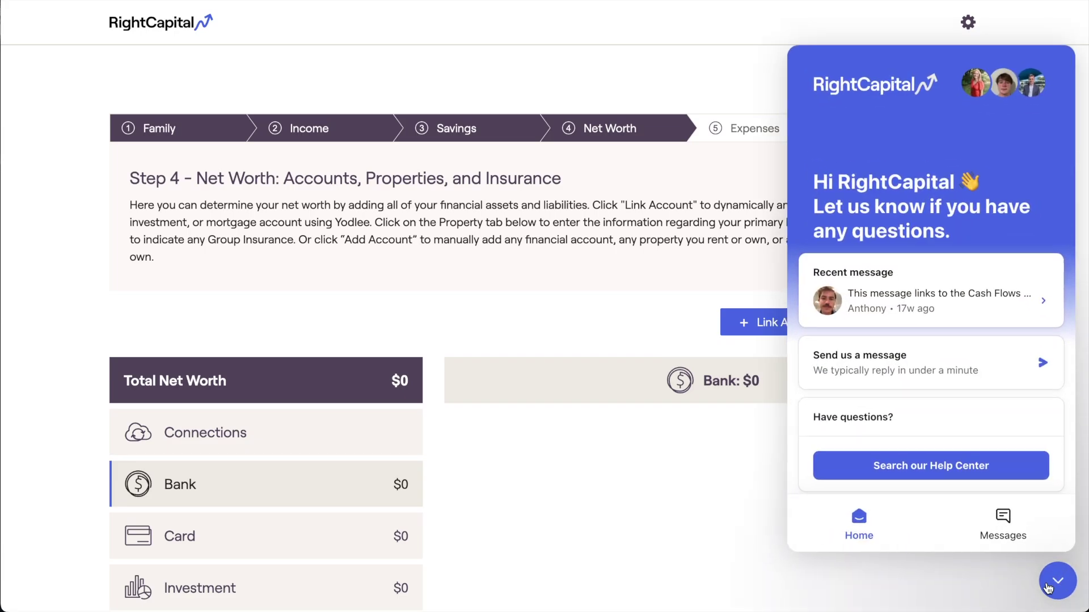
{"action": "left_click", "coordinate": [1047, 589]}
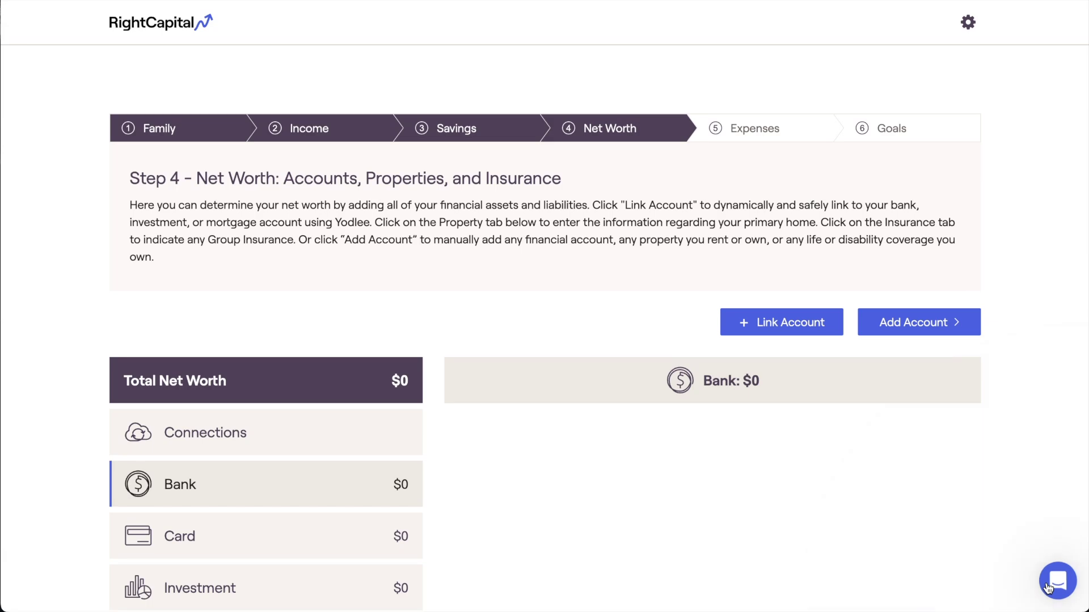
List the account types available for manual adding.
{"action": "left_click", "coordinate": [948, 337]}
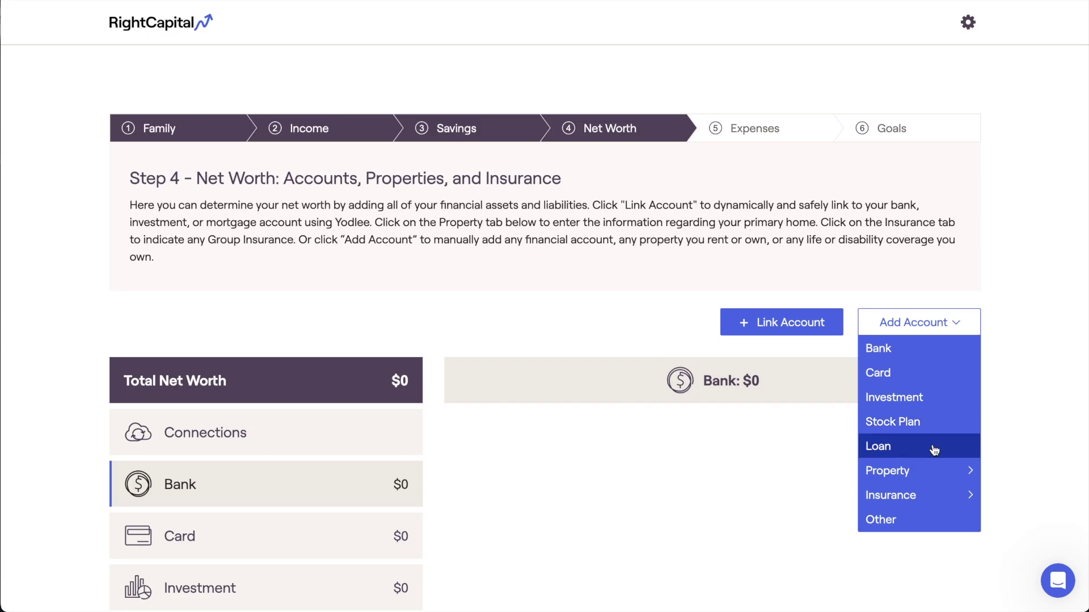
{"action": "mouse_move", "coordinate": [933, 474]}
{"action": "mouse_move", "coordinate": [939, 495]}
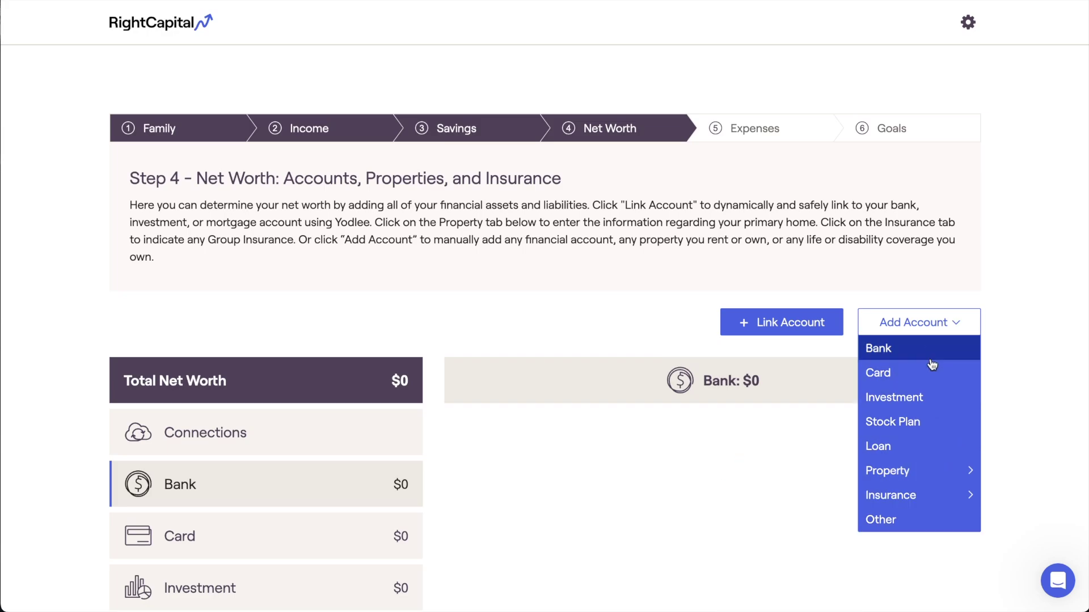
Add a Joint-owned Savings bank account named 'Joint Savings' with a 50000 balance.
{"action": "left_click", "coordinate": [918, 348]}
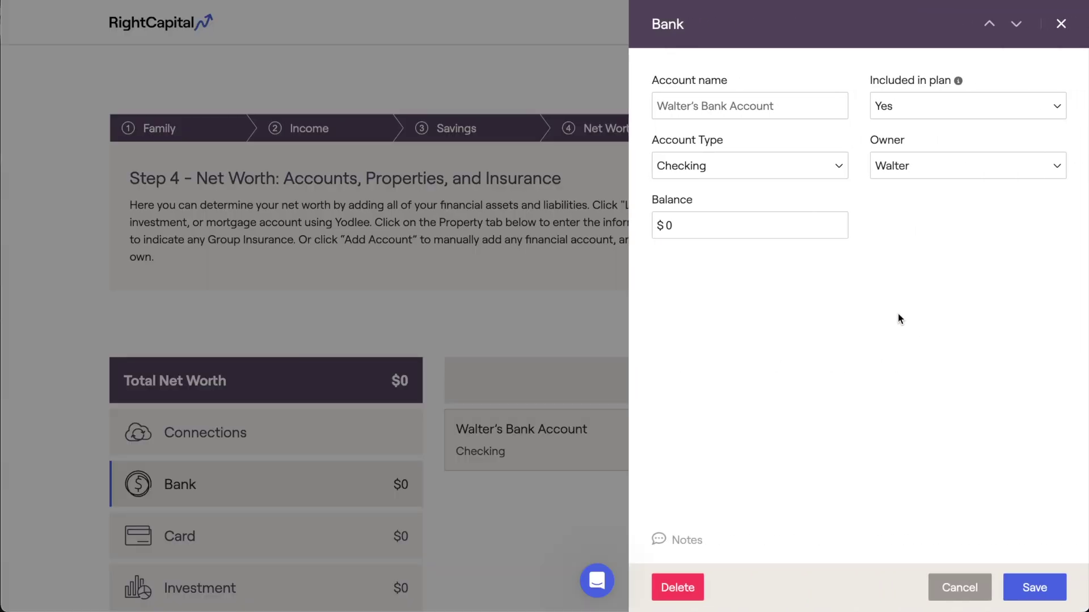
{"action": "left_click", "coordinate": [786, 108]}
{"action": "type", "text": "Joint Savings"}
{"action": "left_click", "coordinate": [780, 160]}
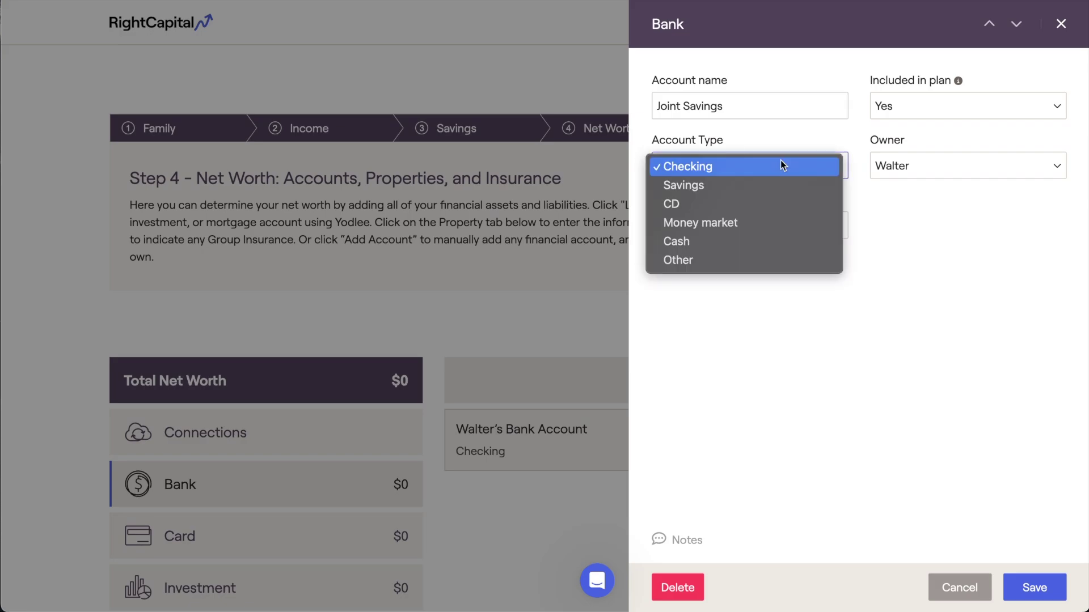
{"action": "left_click", "coordinate": [783, 181]}
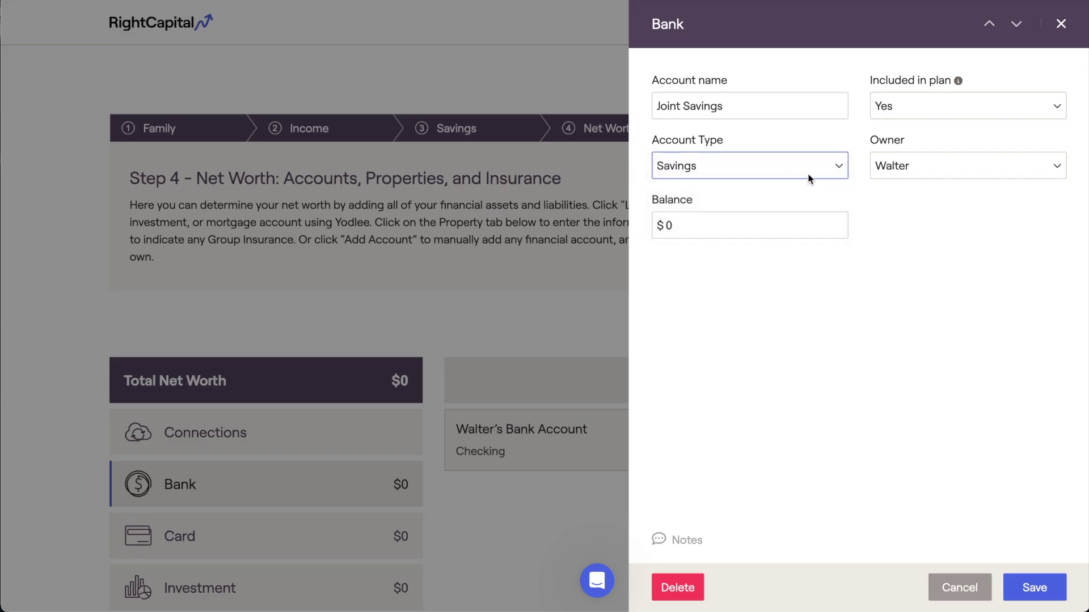
{"action": "left_click", "coordinate": [868, 165]}
{"action": "left_click", "coordinate": [867, 153]}
{"action": "left_click", "coordinate": [775, 224]}
{"action": "key", "text": "BackSpace"}
{"action": "type", "text": "50000"}
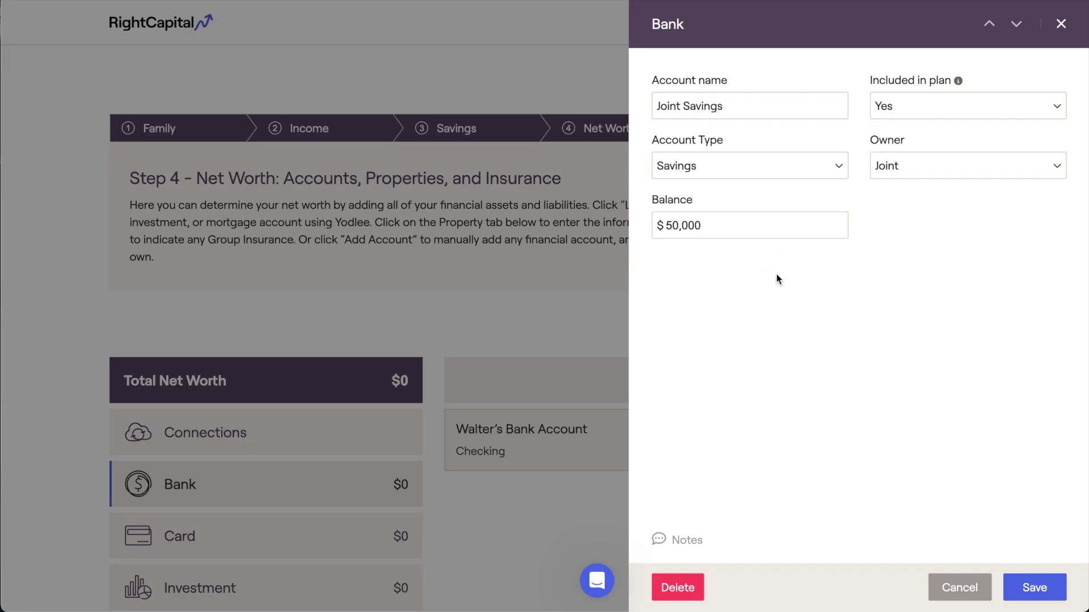
{"action": "left_click", "coordinate": [1019, 584]}
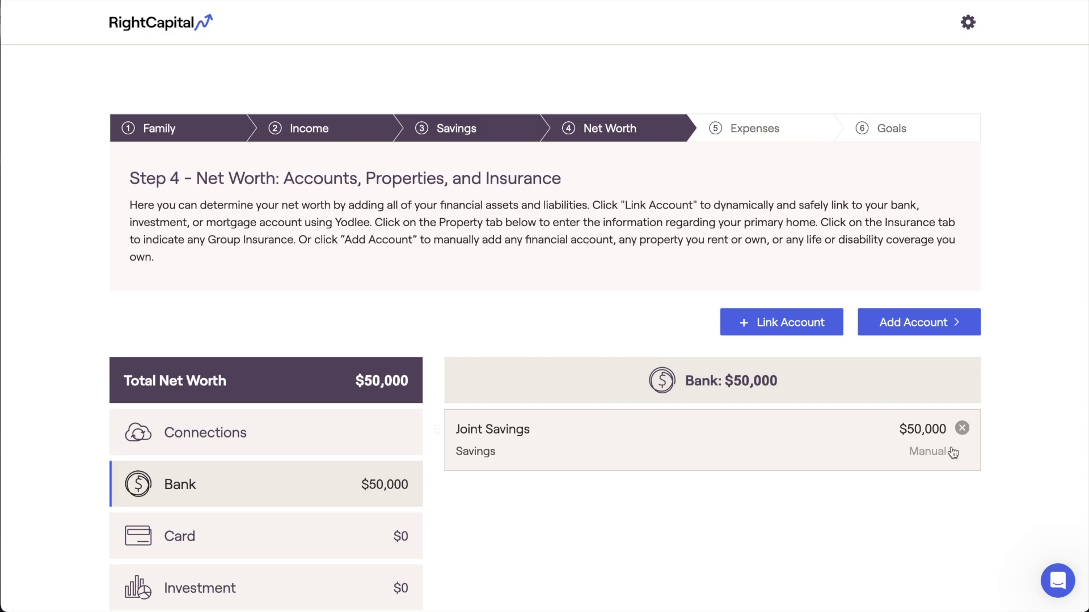
Add a Card account with a 10,000 balance and $250 monthly and minimum payments.
{"action": "left_click", "coordinate": [897, 328]}
{"action": "left_click", "coordinate": [877, 372]}
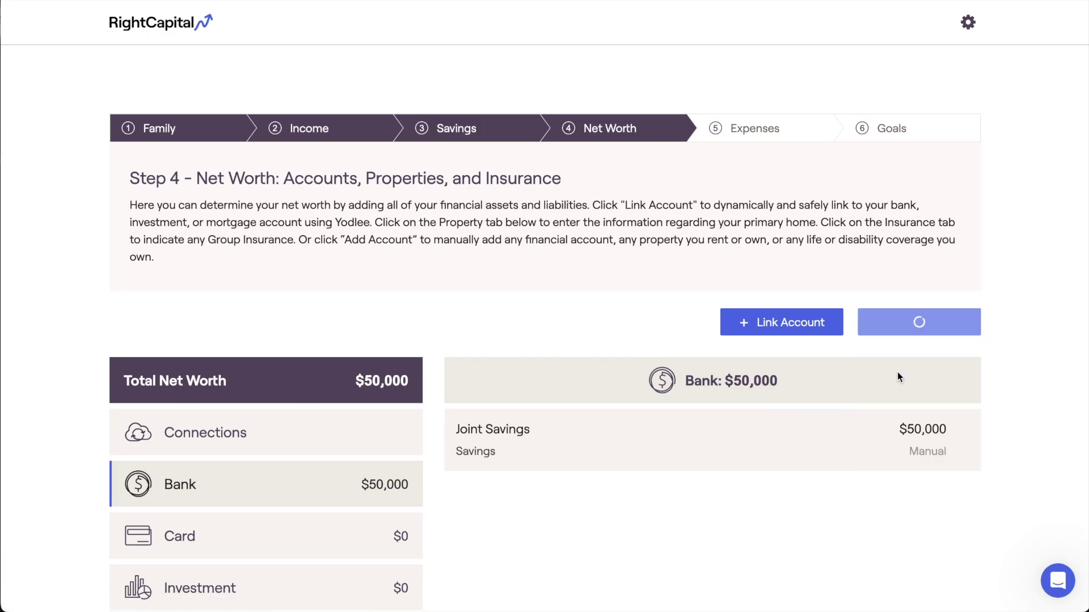
{"action": "left_click", "coordinate": [749, 165]}
{"action": "type", "text": "10,000"}
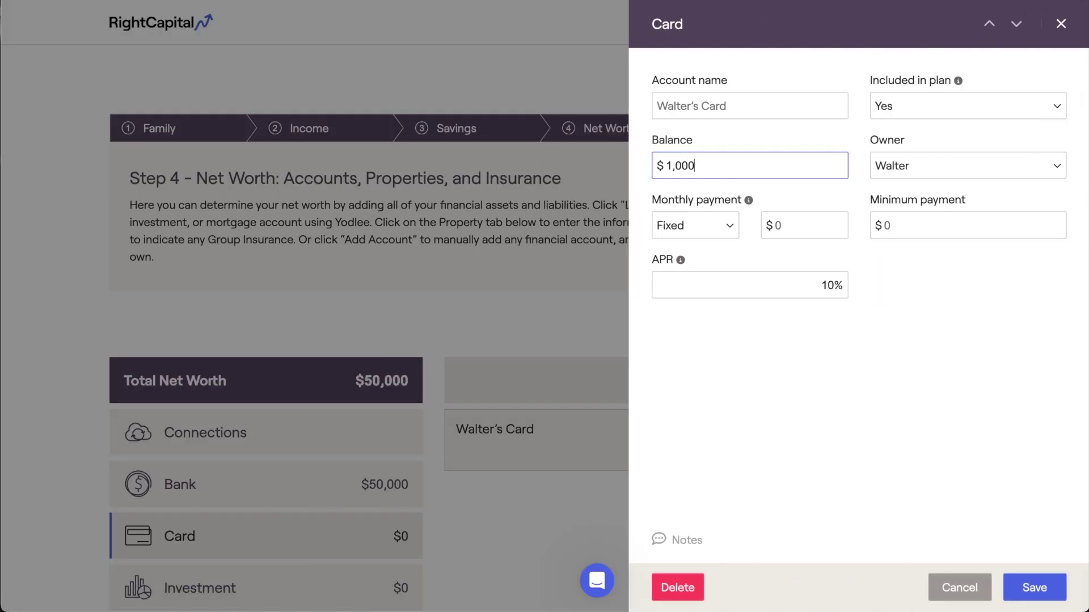
{"action": "left_click", "coordinate": [768, 215]}
{"action": "type", "text": "250"}
{"action": "left_click", "coordinate": [907, 225]}
{"action": "type", "text": "250"}
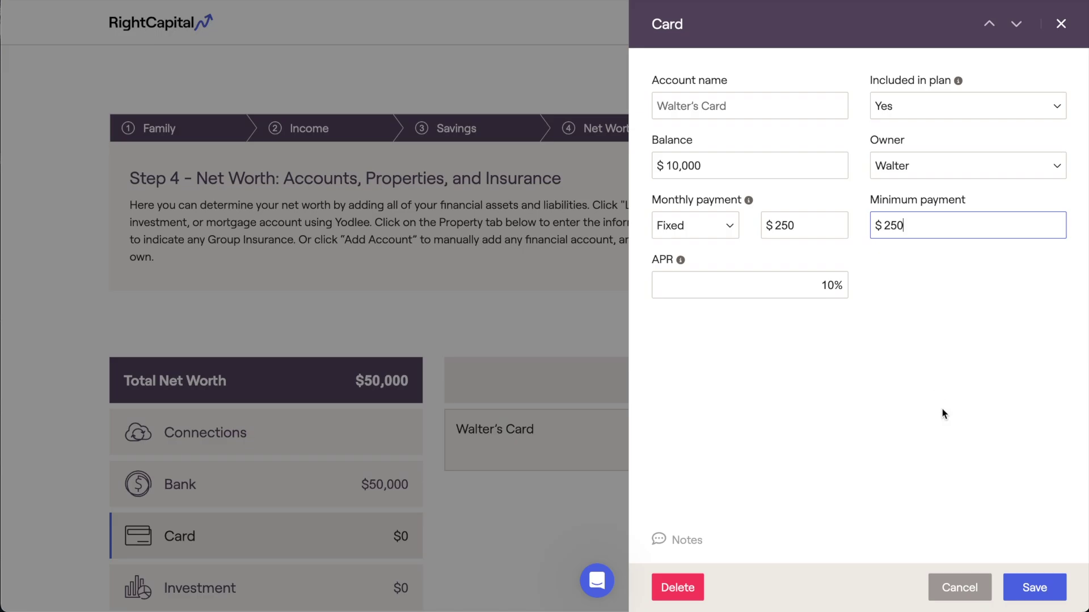
{"action": "left_click", "coordinate": [1007, 580]}
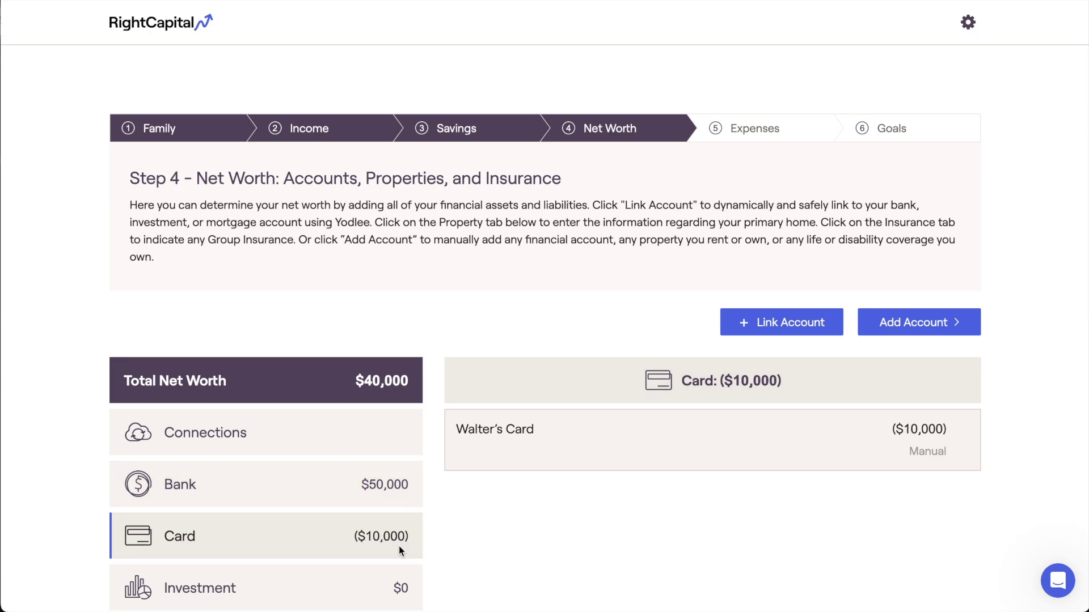
Highlight the $40,000 net worth, then start a new Taxable Account investment.
{"action": "left_click_drag", "start_coordinate": [354, 381], "coordinate": [410, 378]}
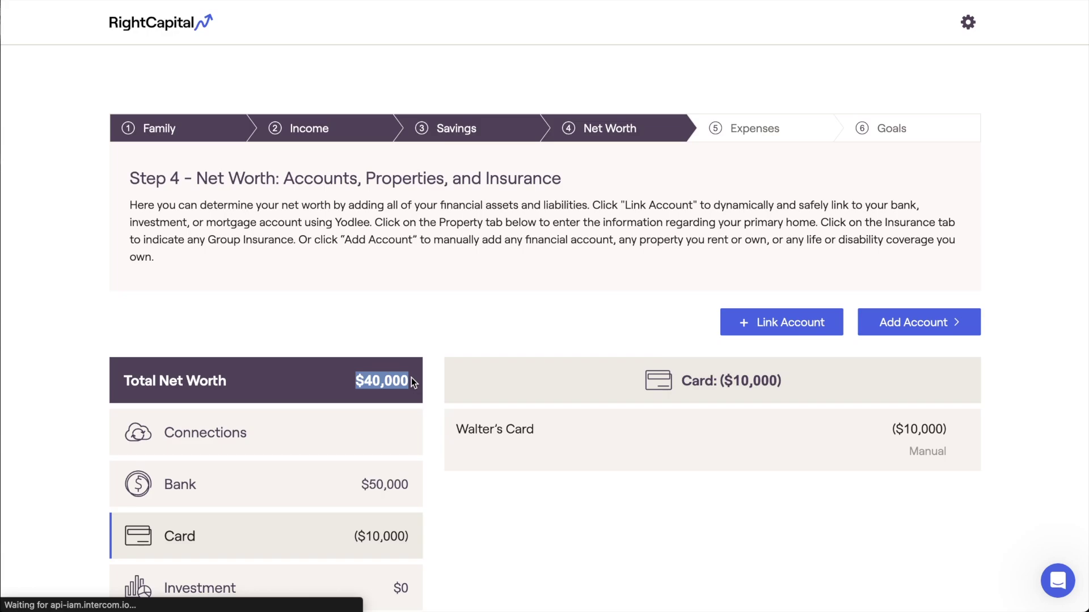
{"action": "left_click", "coordinate": [410, 378]}
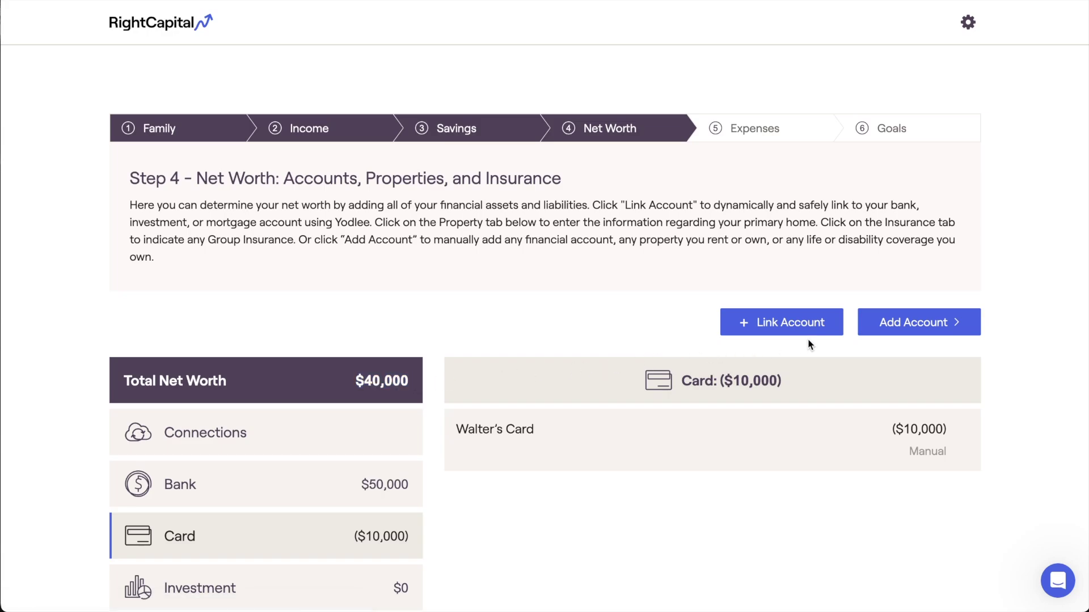
{"action": "left_click", "coordinate": [871, 329]}
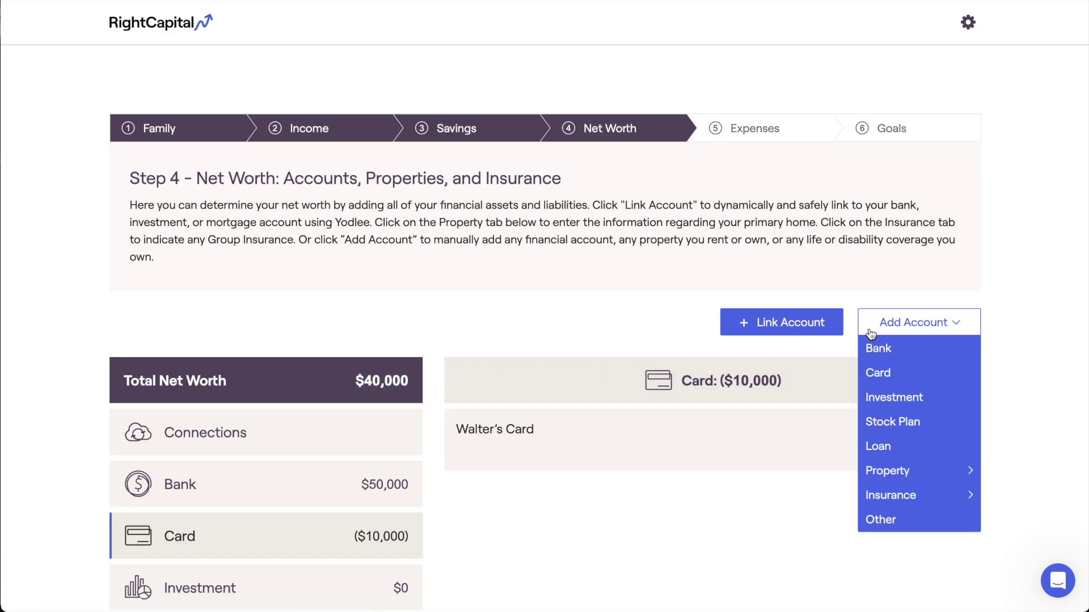
{"action": "left_click", "coordinate": [874, 403]}
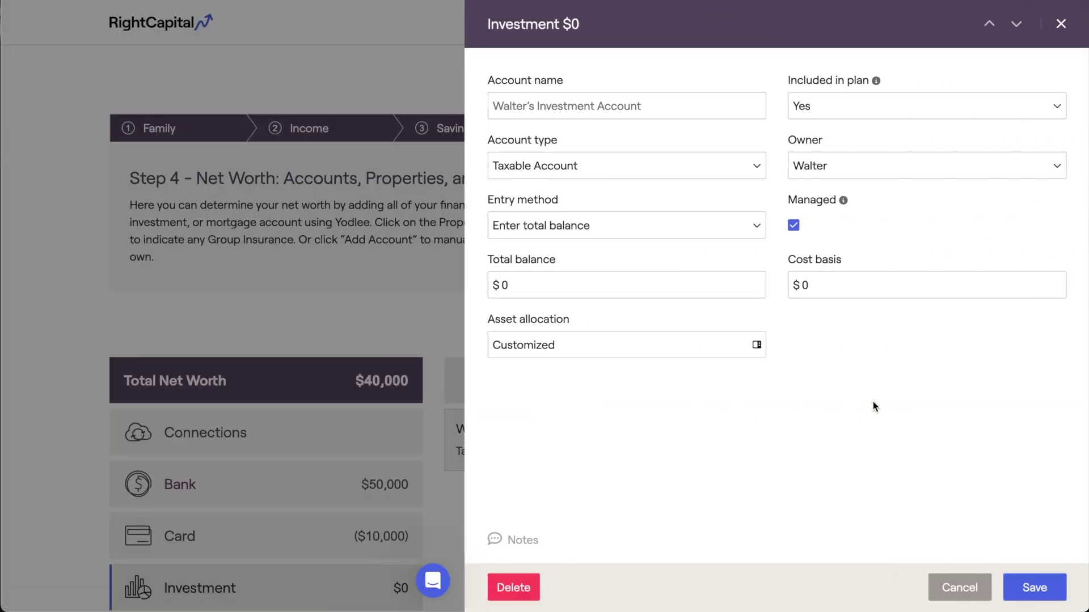
{"action": "left_click", "coordinate": [722, 171]}
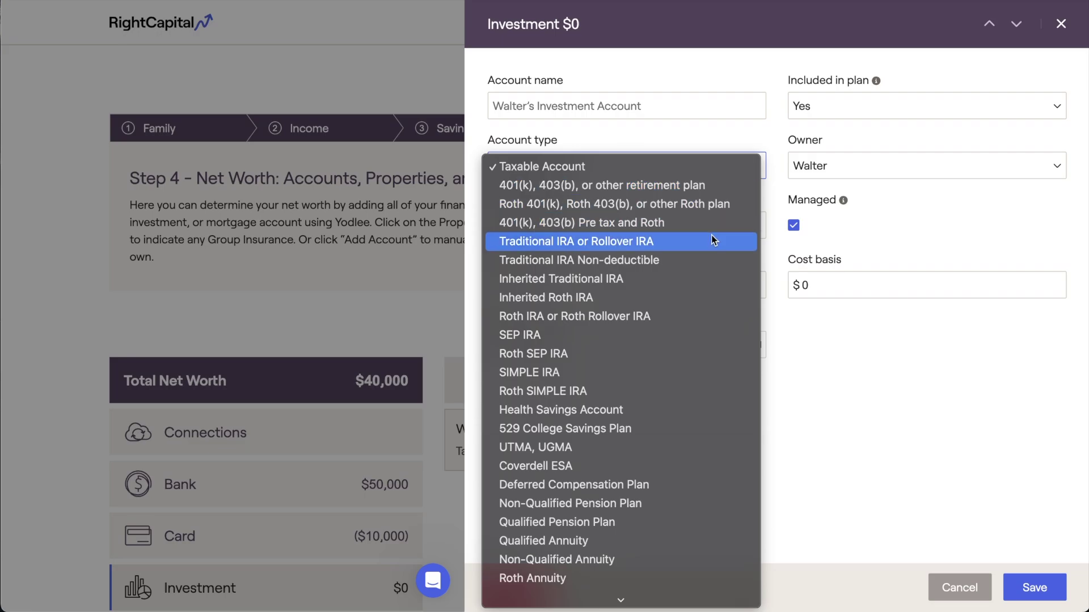
{"action": "left_click", "coordinate": [582, 141]}
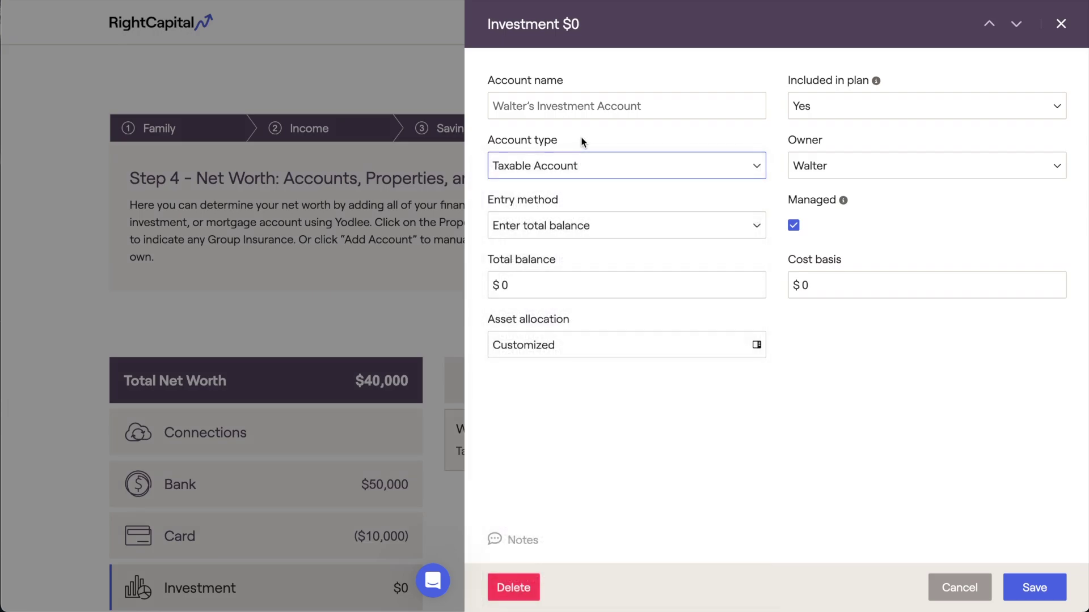
{"action": "left_click_drag", "start_coordinate": [561, 142], "coordinate": [487, 140]}
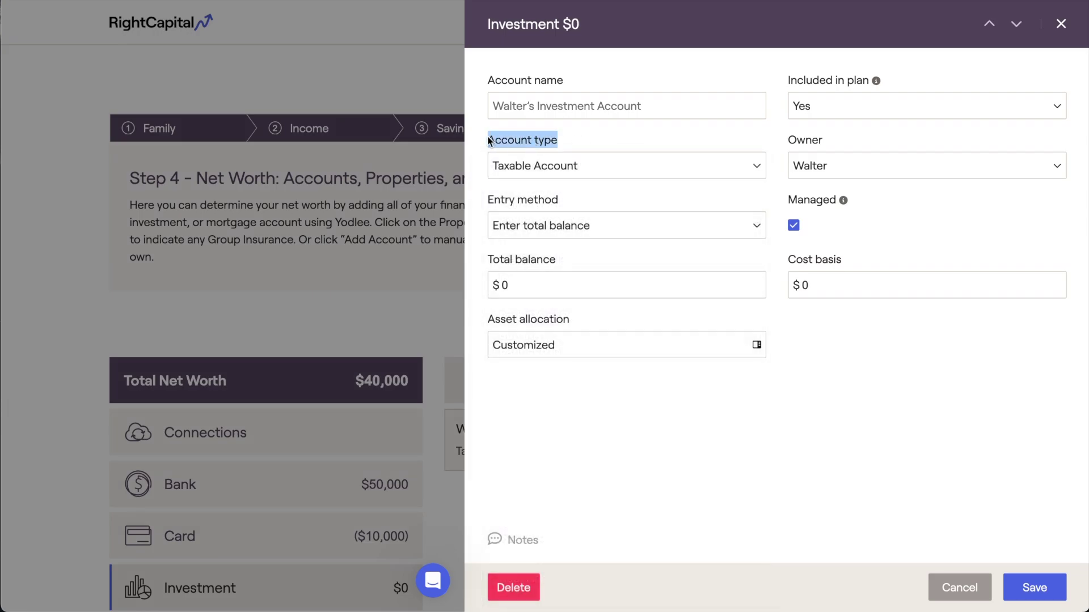
{"action": "left_click", "coordinate": [475, 164]}
Name the account 'Walter's Taxable', keep owner Walter and single total-balance entry.
{"action": "left_click", "coordinate": [514, 108]}
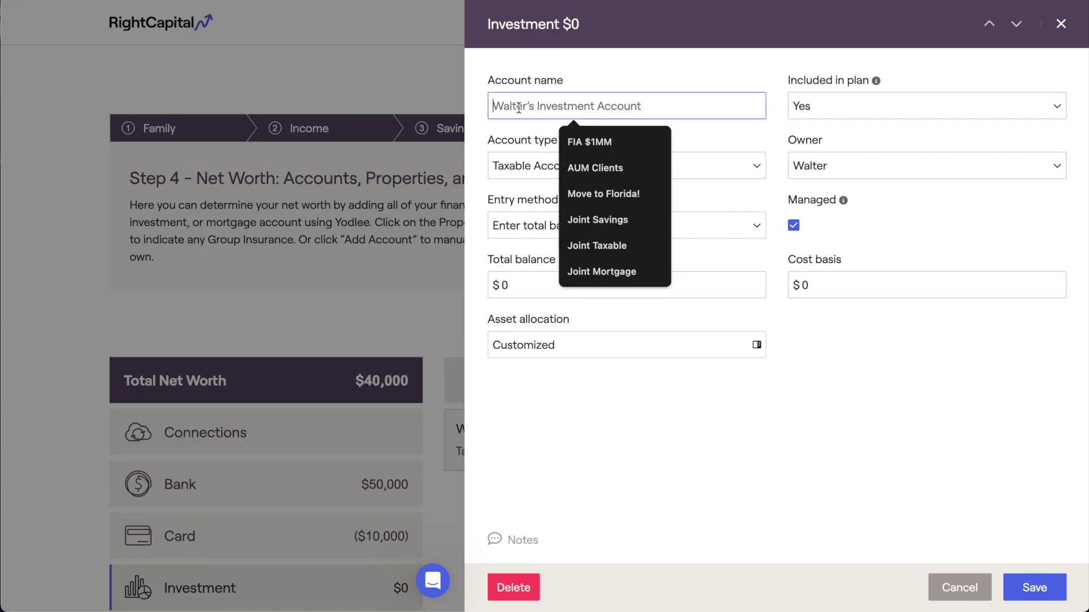
{"action": "type", "text": "Walter's Taxable"}
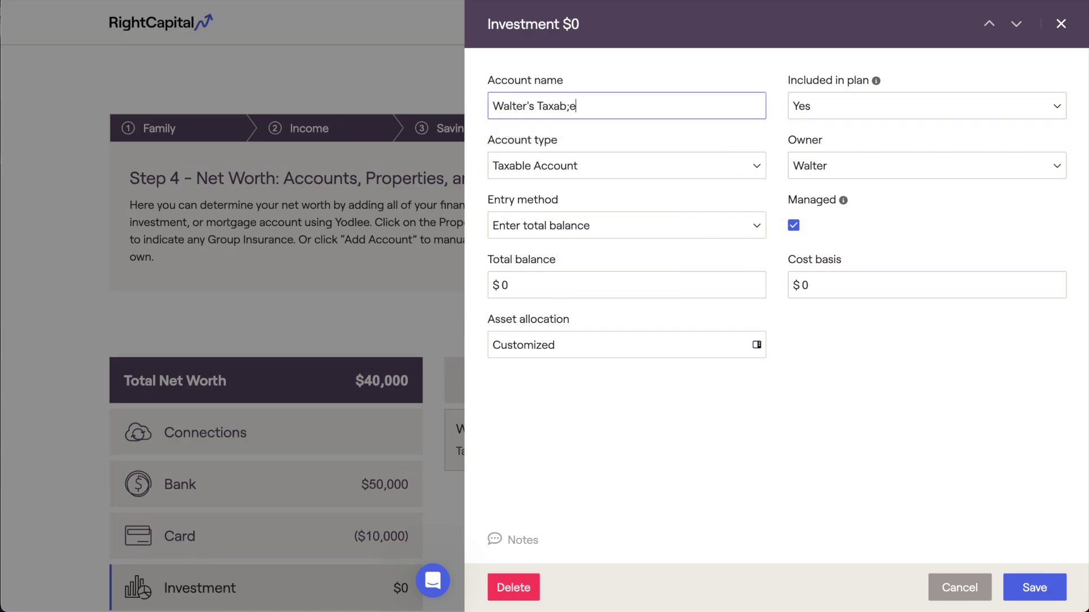
{"action": "left_click", "coordinate": [816, 165]}
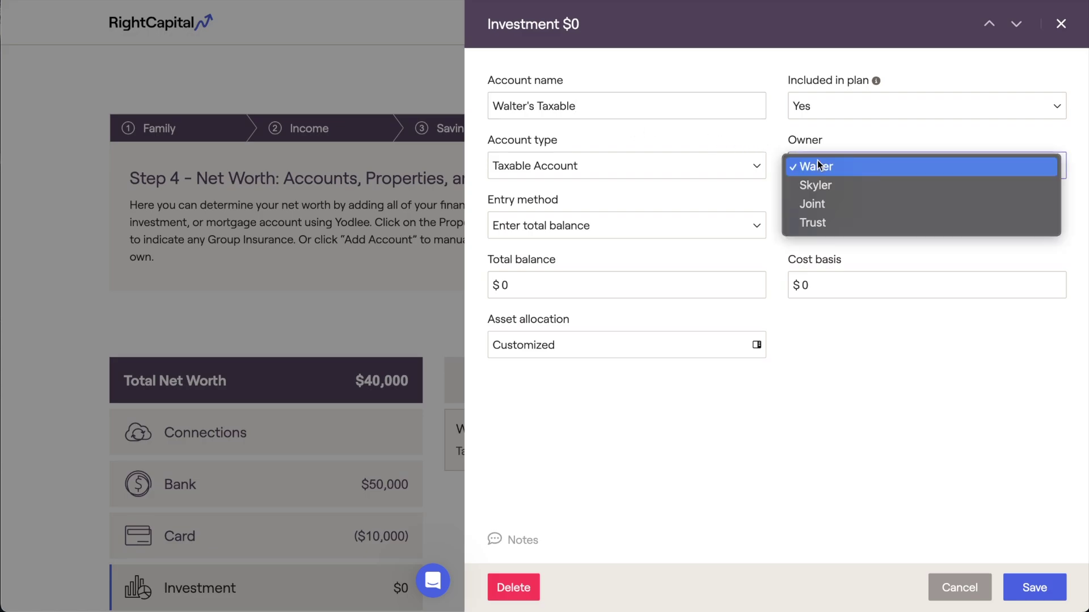
{"action": "left_click", "coordinate": [818, 166]}
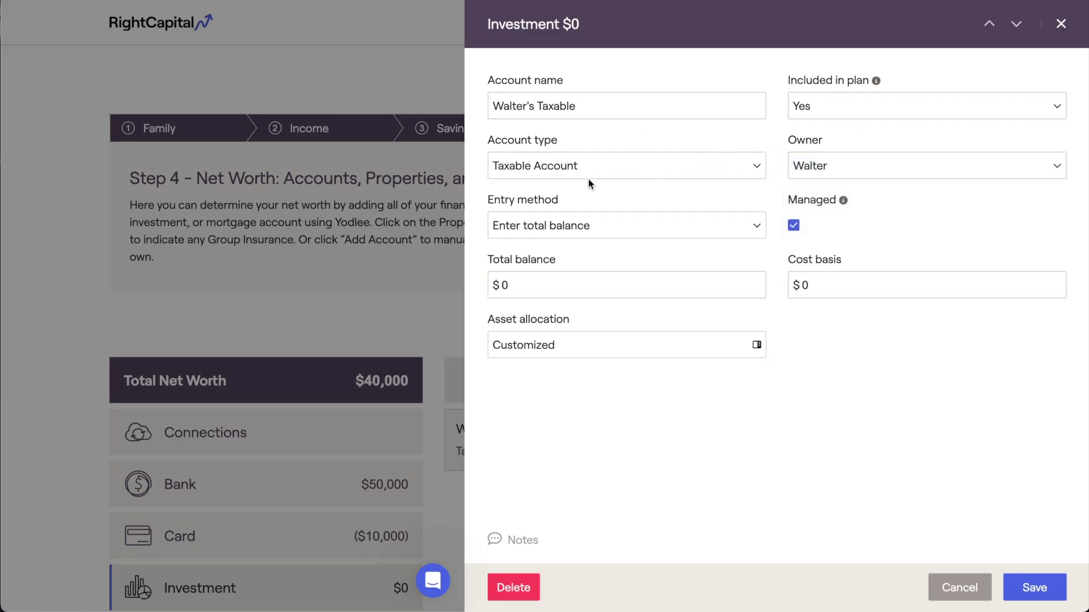
{"action": "left_click_drag", "start_coordinate": [482, 201], "coordinate": [571, 197]}
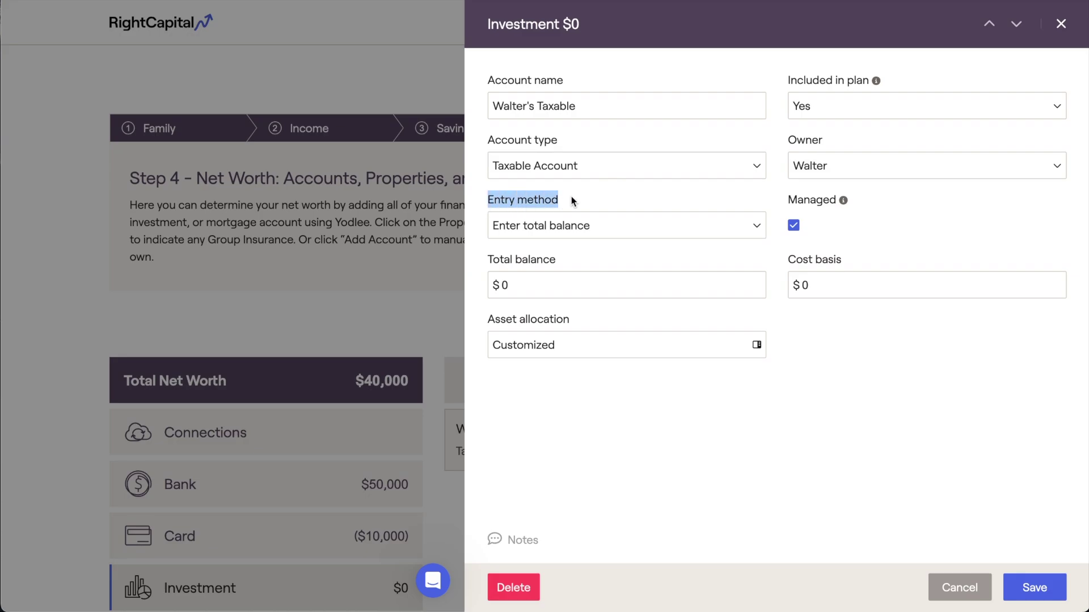
{"action": "left_click", "coordinate": [571, 196]}
{"action": "left_click", "coordinate": [604, 226]}
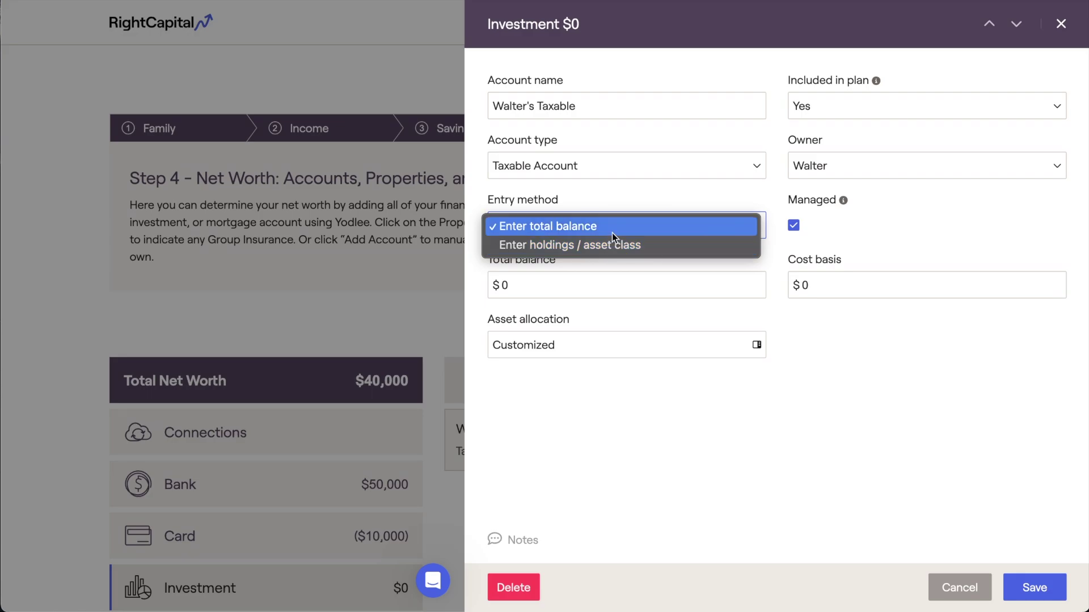
{"action": "left_click", "coordinate": [611, 232]}
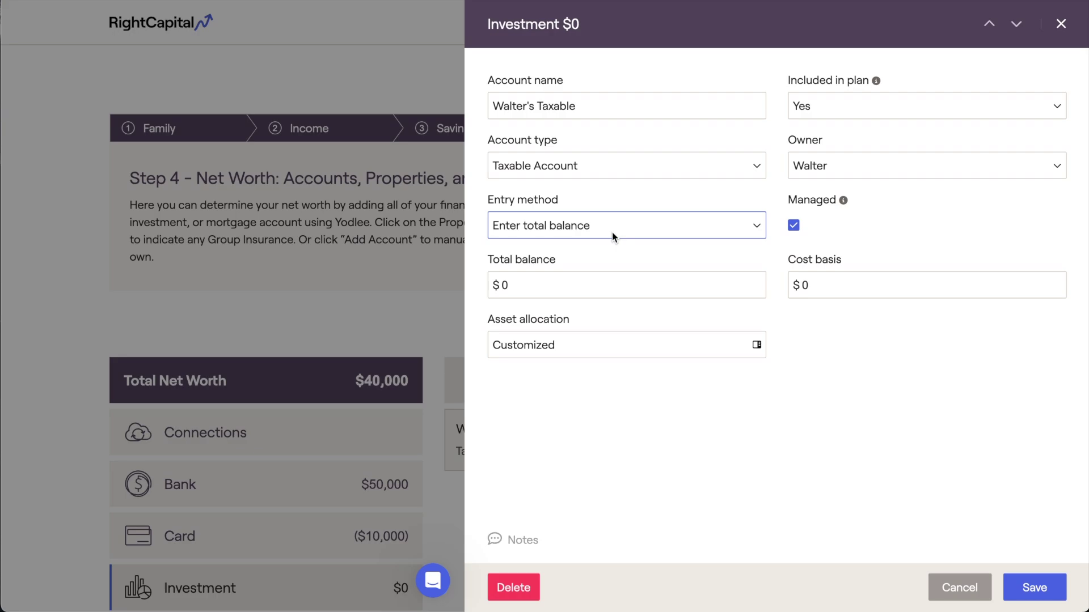
Enter a 100,000 total balance and 80000 cost basis.
{"action": "left_click", "coordinate": [531, 285]}
{"action": "type", "text": "100,00"}
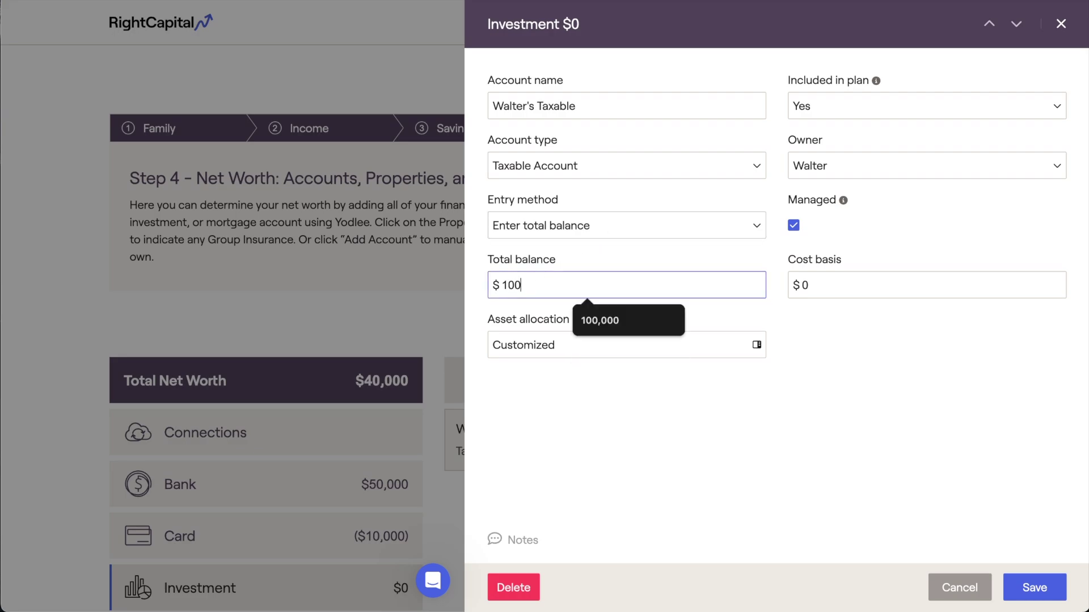
{"action": "type", "text": "0"}
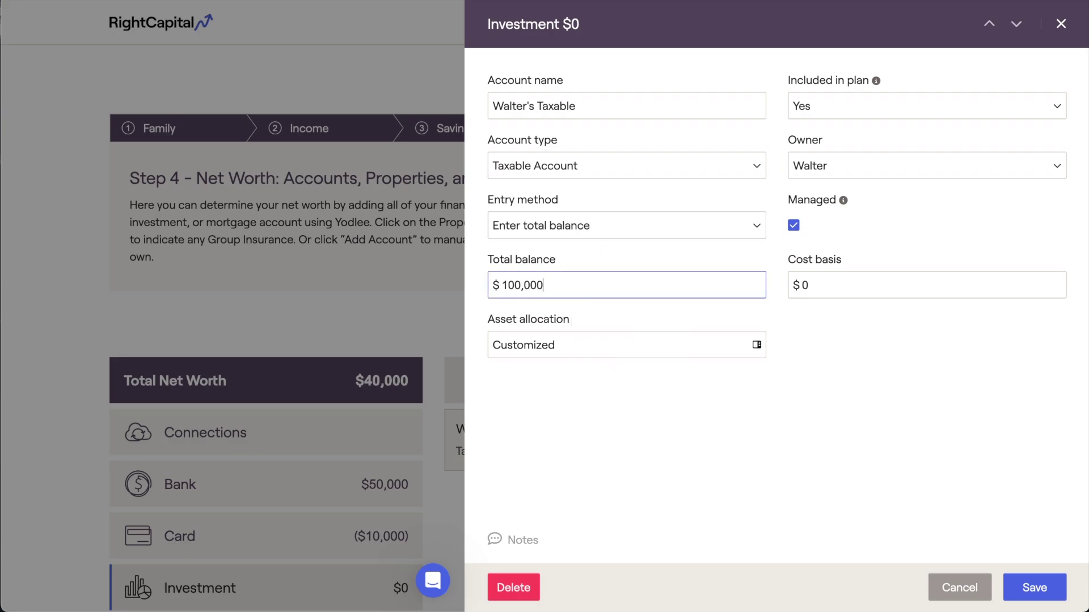
{"action": "left_click", "coordinate": [815, 286]}
{"action": "key", "text": "BackSpace"}
{"action": "type", "text": "80000"}
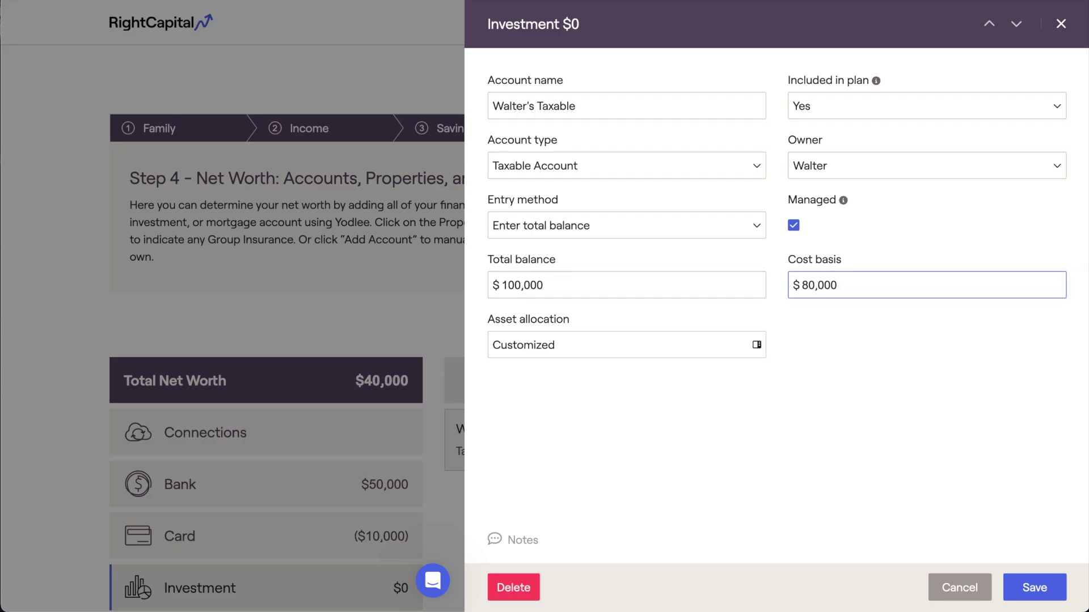
{"action": "left_click", "coordinate": [799, 341]}
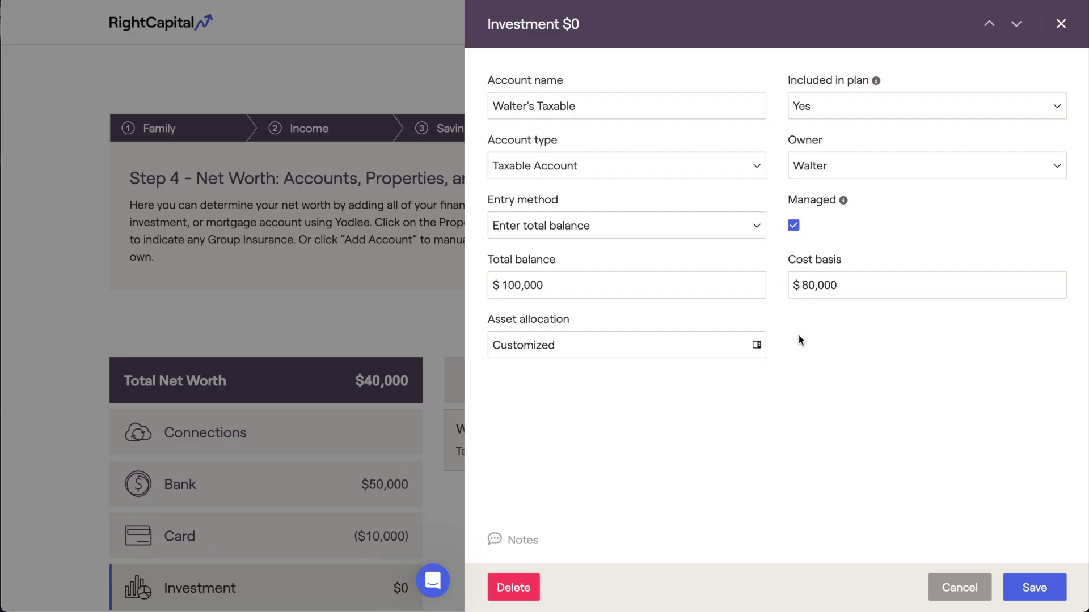
{"action": "left_click", "coordinate": [699, 232]}
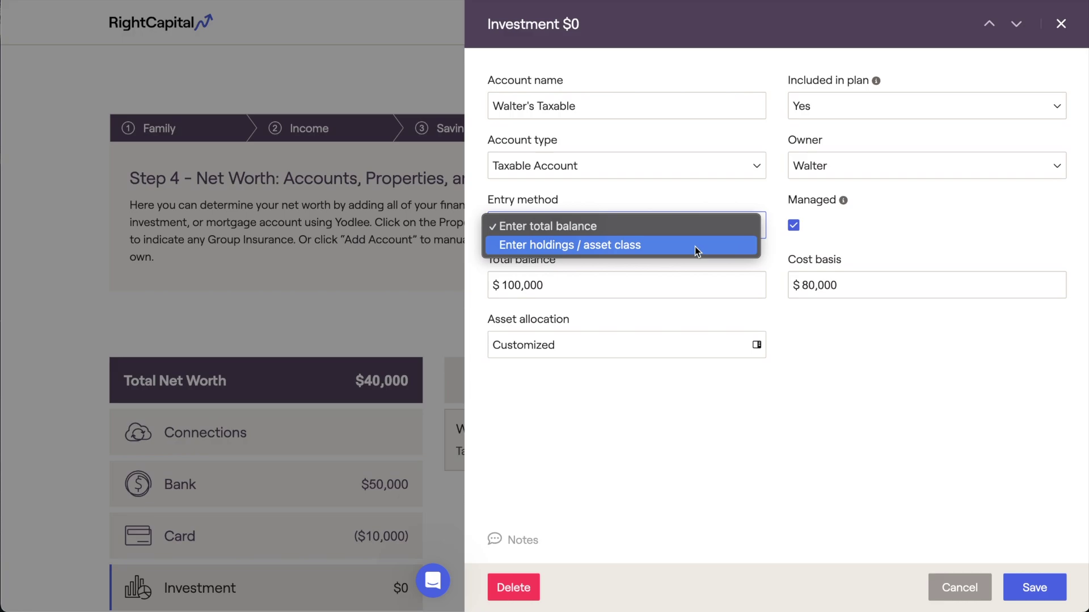
Switch to holdings entry and add 80 GOOG shares with a $10,000 cost basis.
{"action": "left_click", "coordinate": [696, 245]}
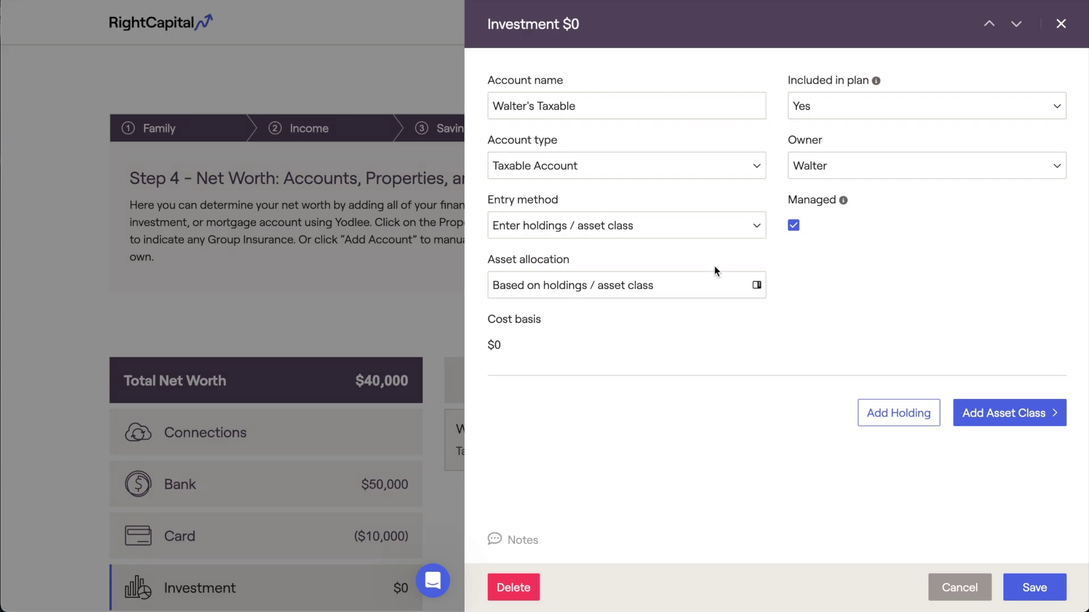
{"action": "left_click", "coordinate": [866, 411]}
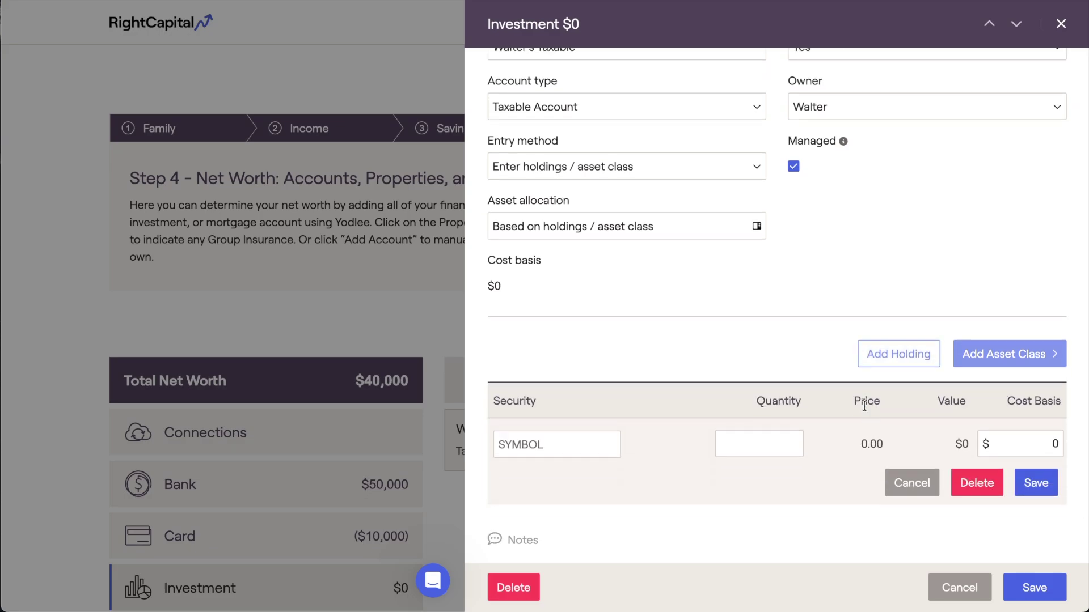
{"action": "left_click", "coordinate": [610, 444]}
{"action": "type", "text": "GOOG"}
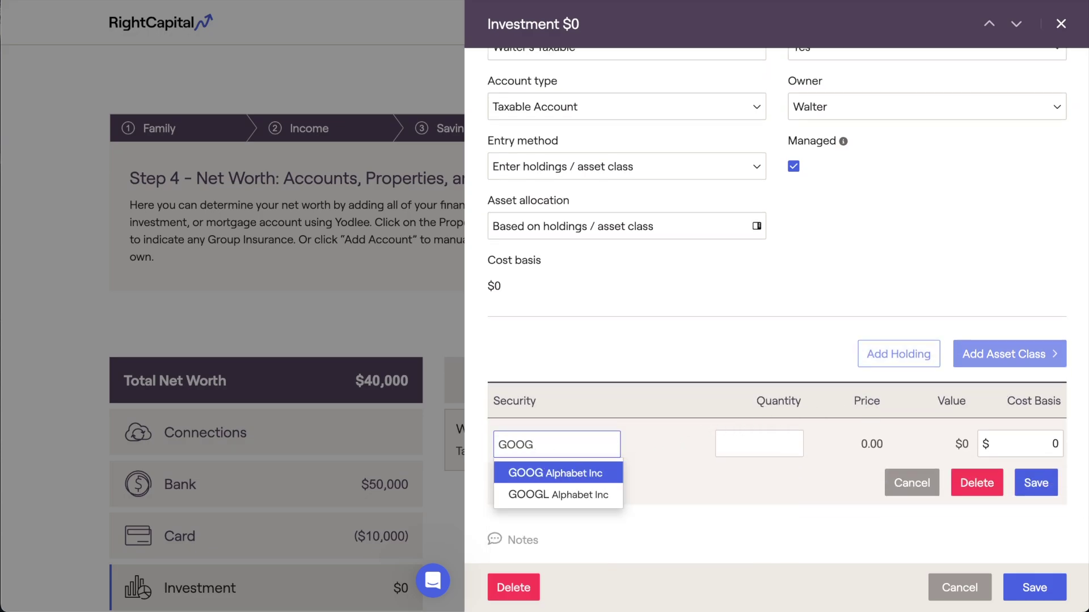
{"action": "left_click", "coordinate": [610, 472]}
{"action": "left_click", "coordinate": [731, 444]}
{"action": "type", "text": "80"}
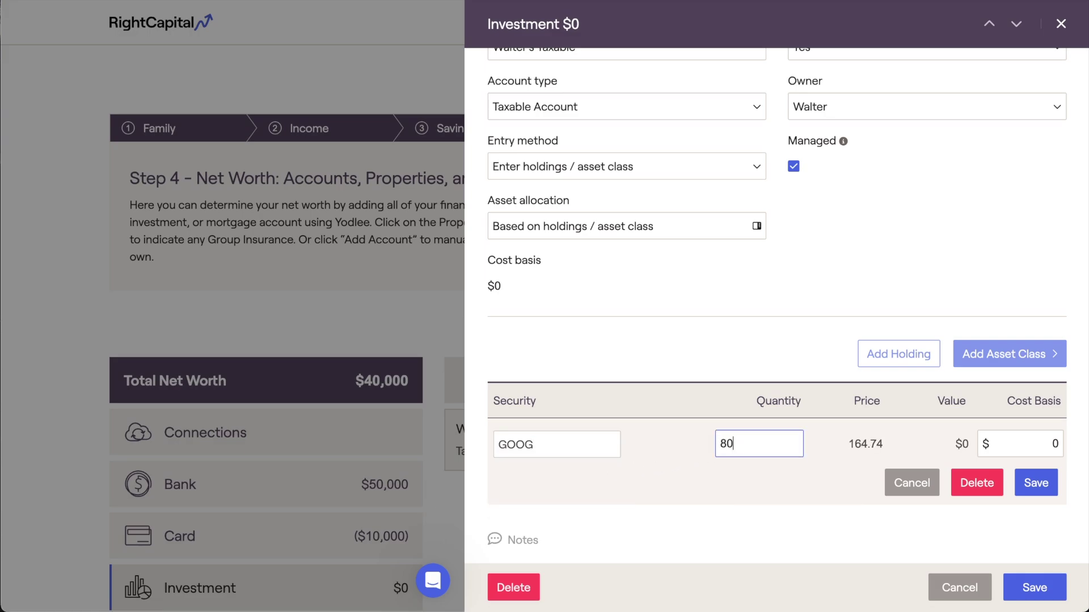
{"action": "left_click", "coordinate": [1000, 444]}
{"action": "type", "text": "10,0"}
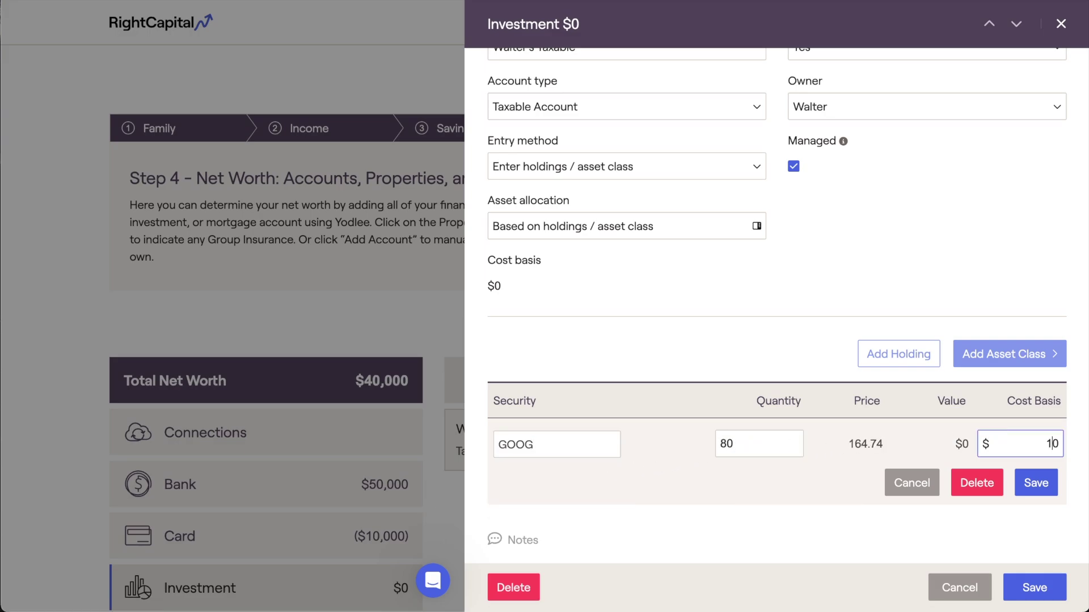
{"action": "type", "text": "0"}
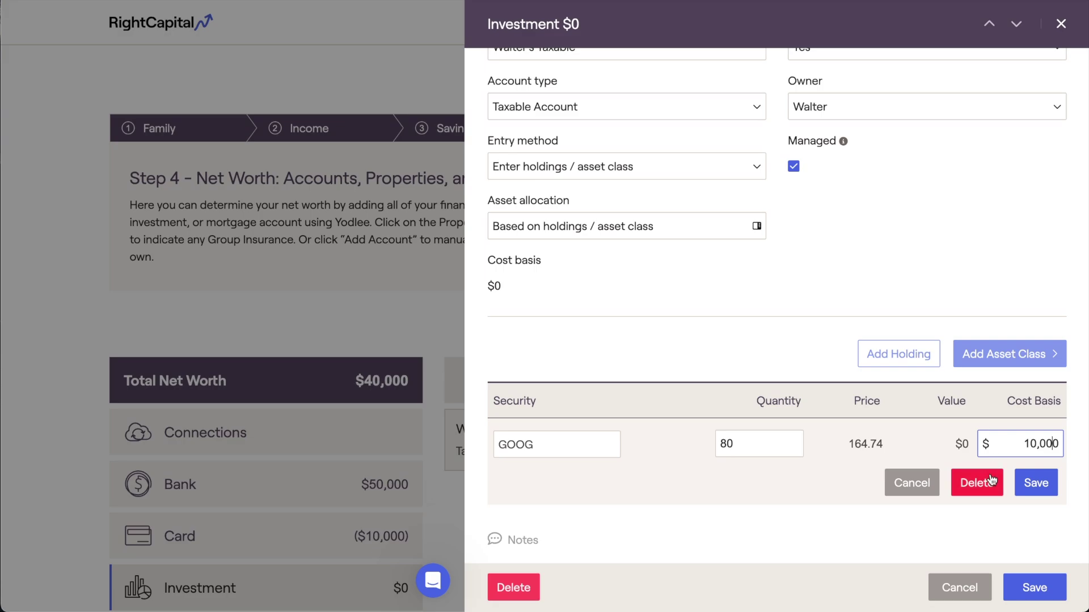
{"action": "left_click", "coordinate": [1033, 483]}
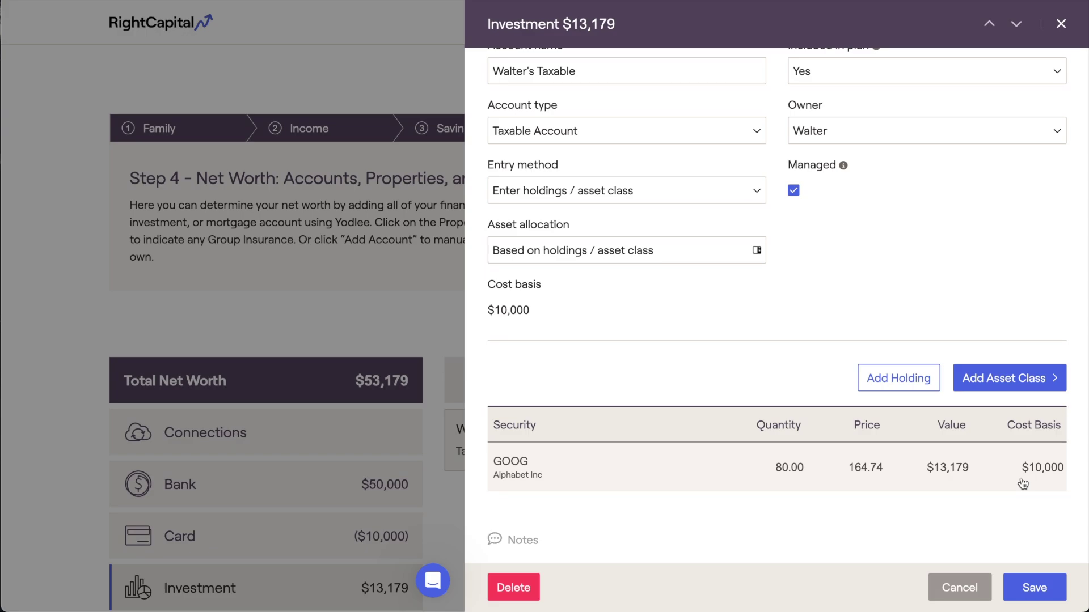
{"action": "left_click", "coordinate": [876, 470]}
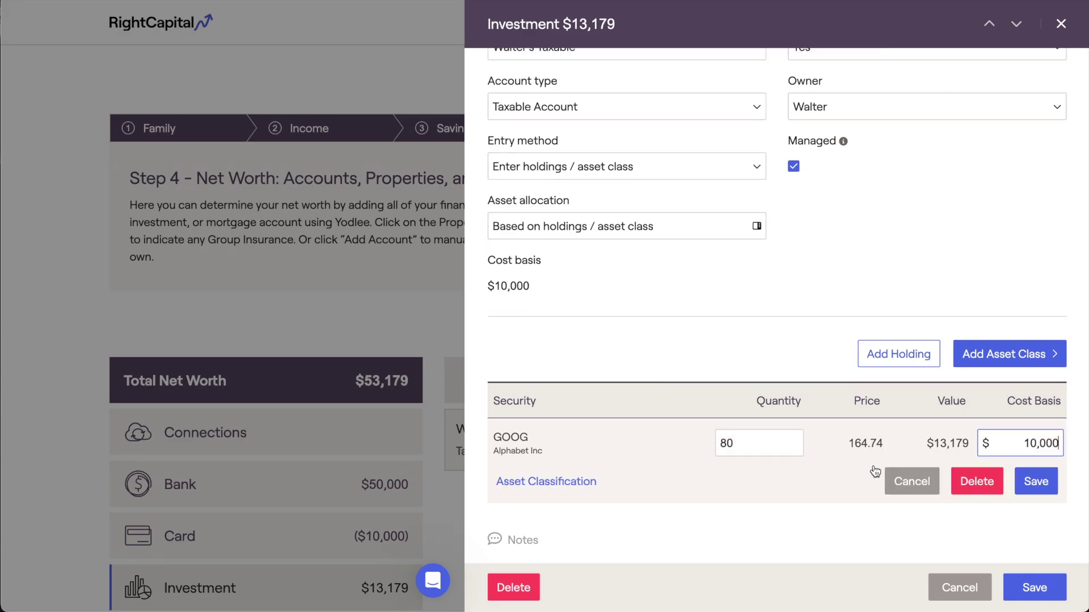
{"action": "left_click", "coordinate": [586, 486]}
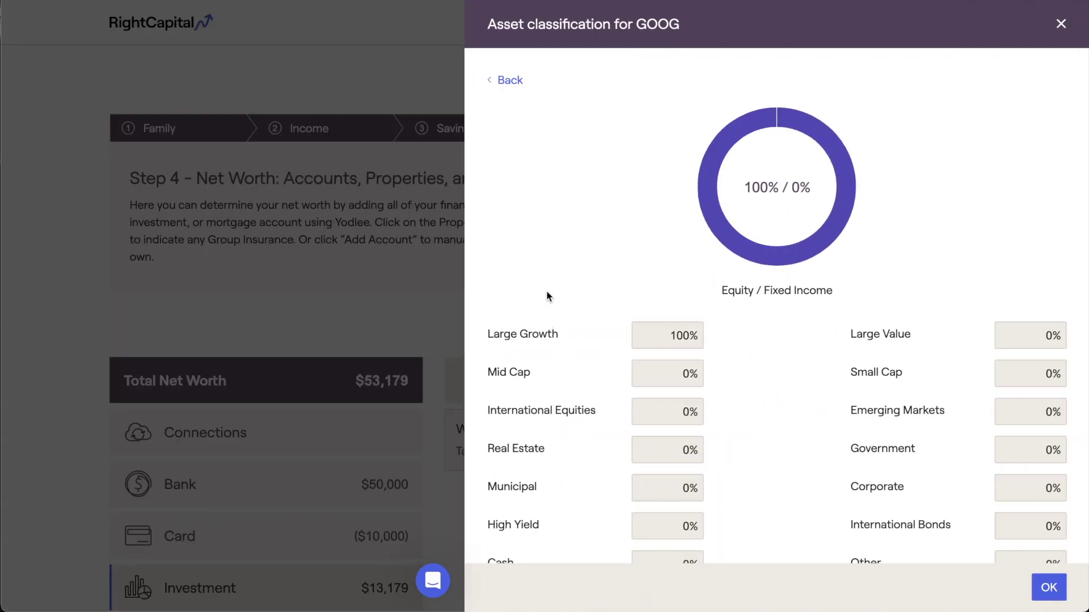
Add a U.S. Bonds Government row with value 5,000 and cost basis 4,000.
{"action": "left_click", "coordinate": [515, 83]}
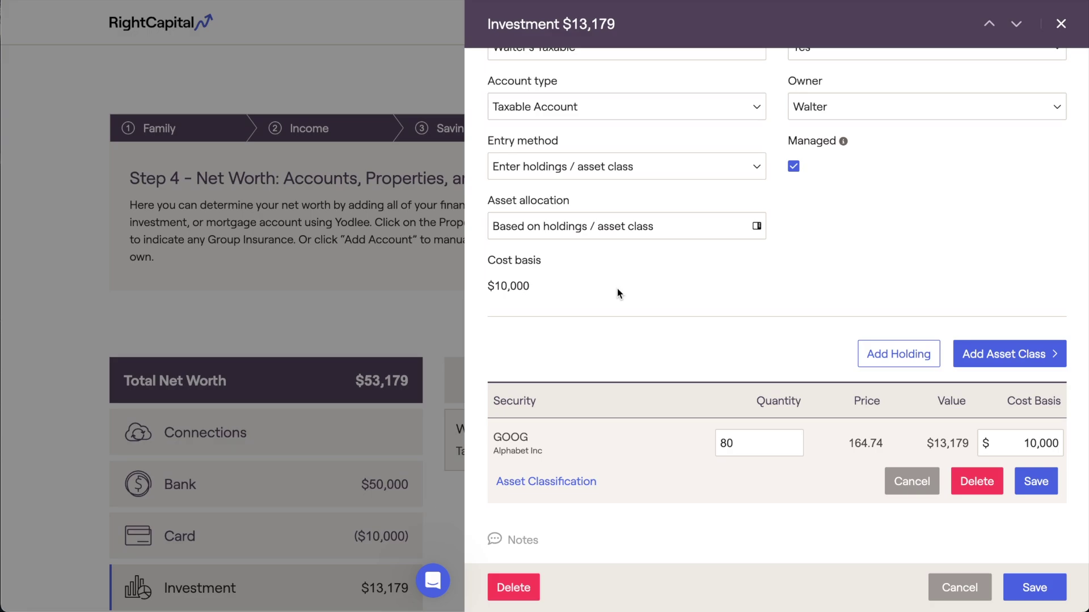
{"action": "left_click", "coordinate": [965, 348]}
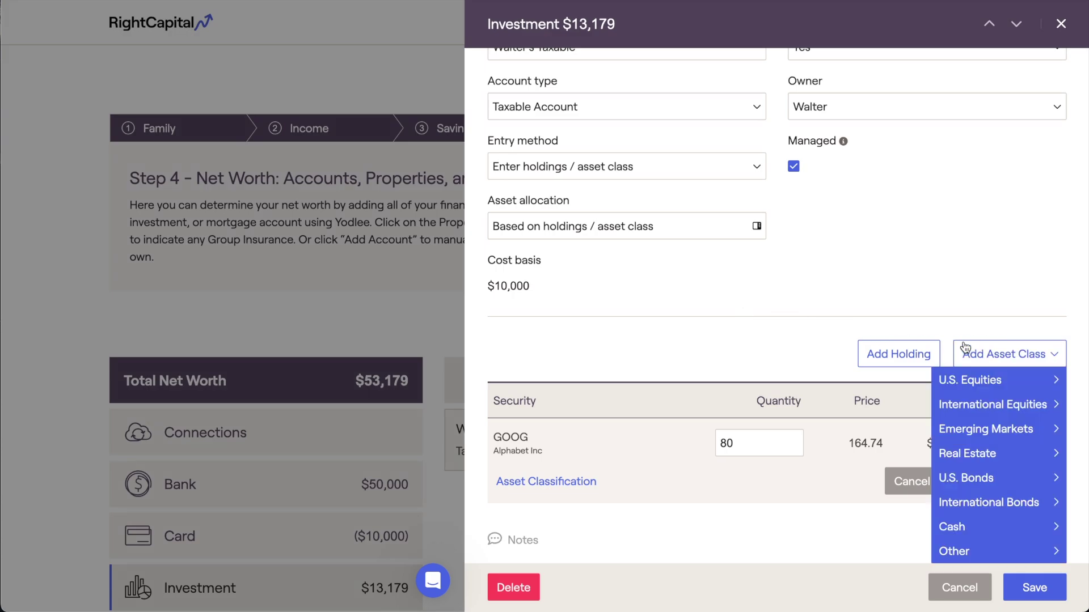
{"action": "mouse_move", "coordinate": [965, 406]}
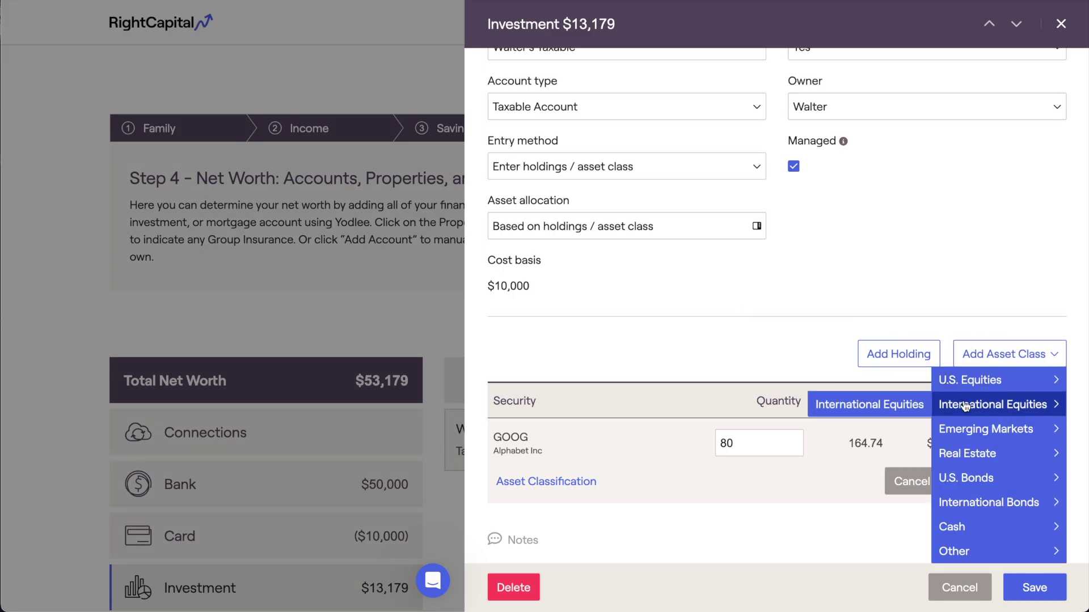
{"action": "mouse_move", "coordinate": [965, 478]}
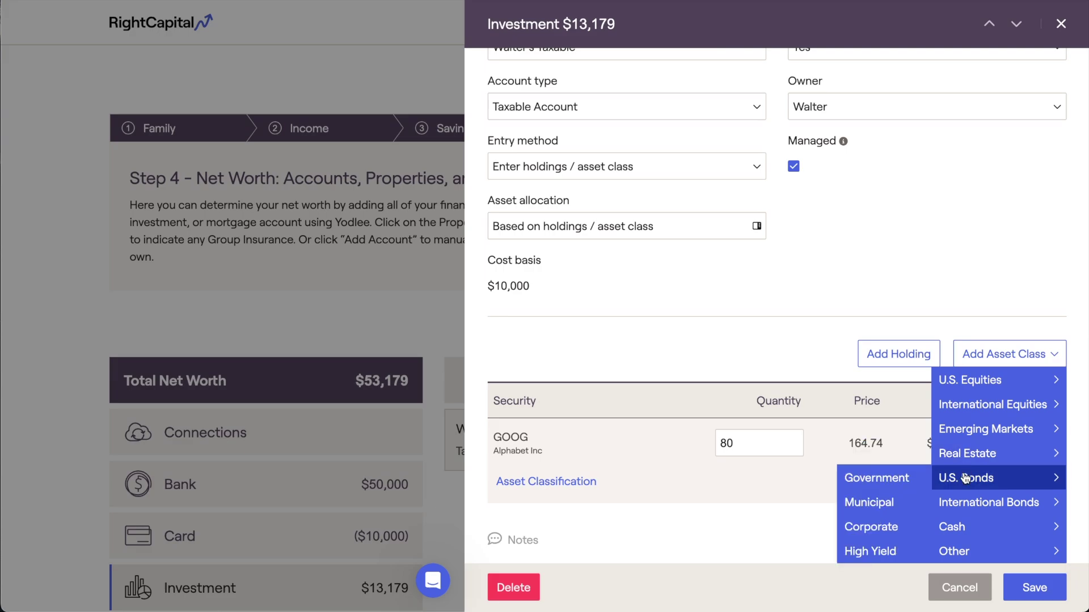
{"action": "left_click", "coordinate": [928, 478]}
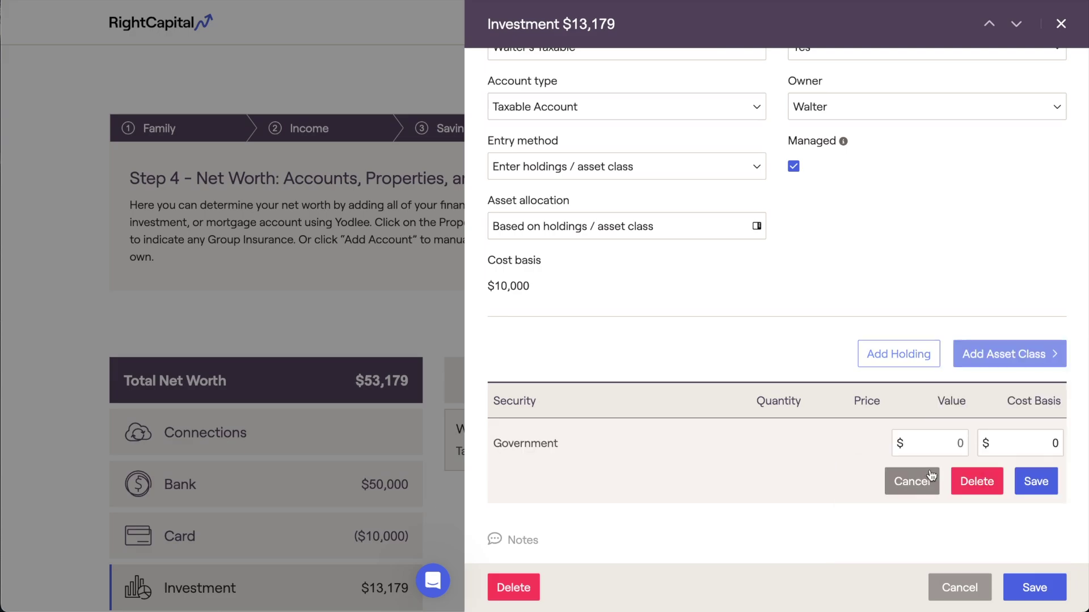
{"action": "left_click", "coordinate": [950, 442]}
{"action": "type", "text": "5,000"}
{"action": "left_click", "coordinate": [1049, 443]}
{"action": "type", "text": "400"}
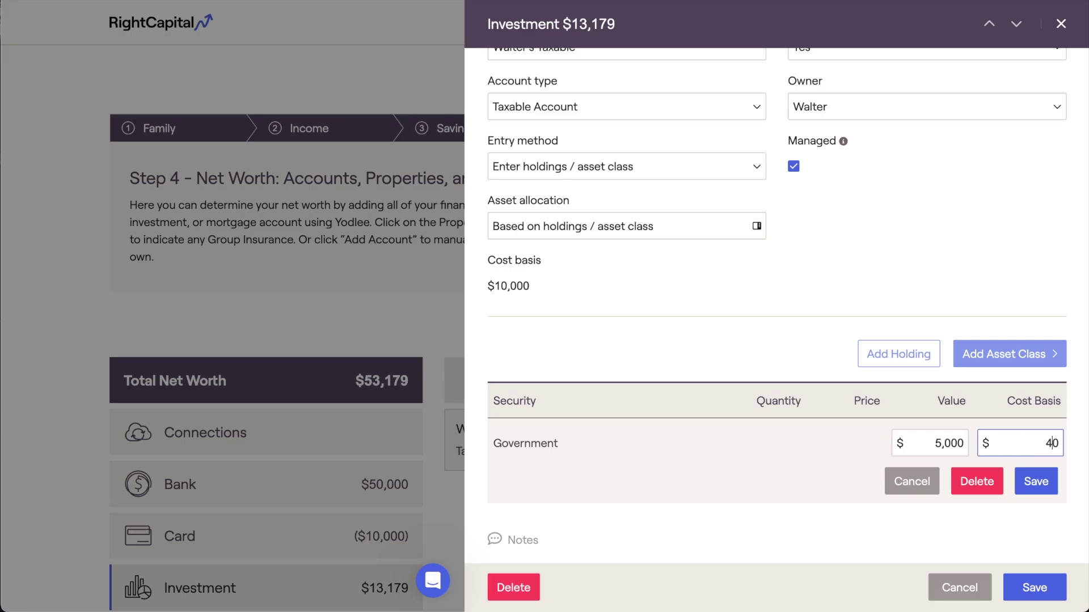
{"action": "left_click", "coordinate": [1019, 476]}
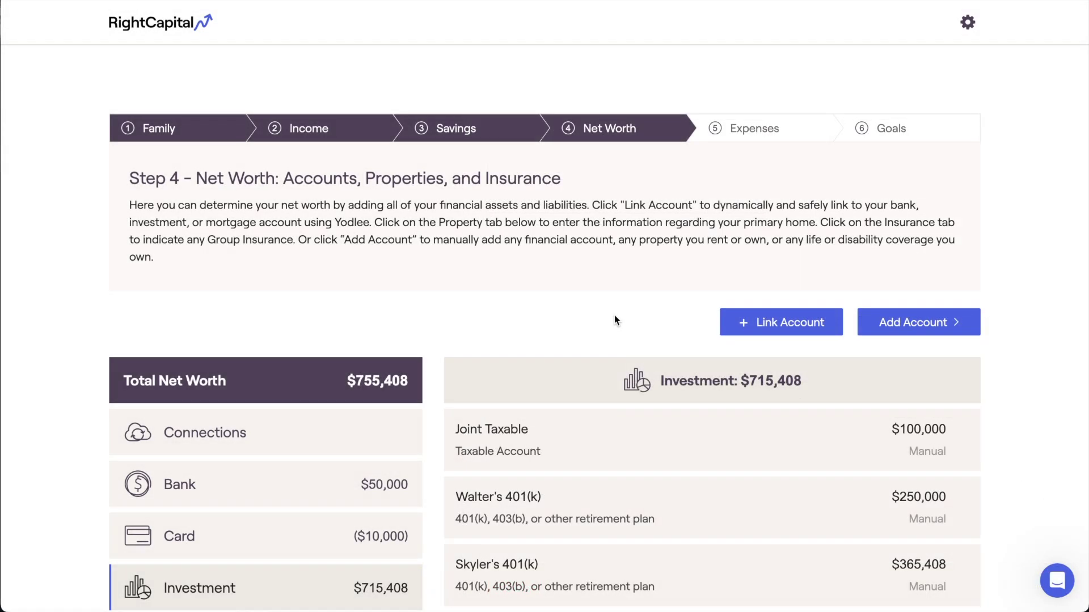
Open the $365,408 401(k) account and its asset allocation breakdown.
{"action": "scroll", "coordinate": [614, 316], "scroll_direction": "down", "scroll_amount": 2}
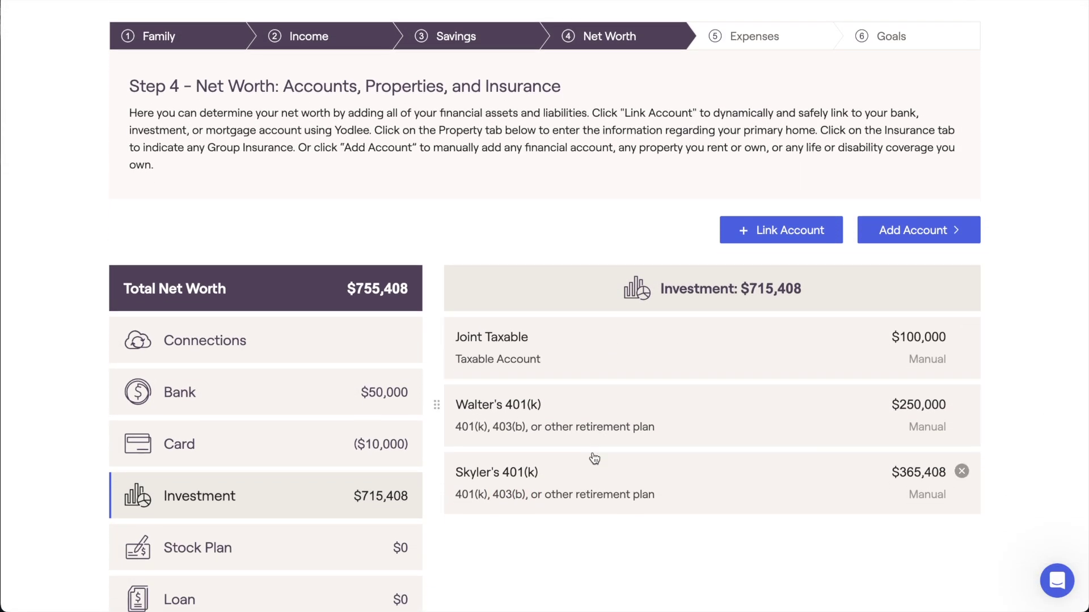
{"action": "left_click", "coordinate": [594, 458]}
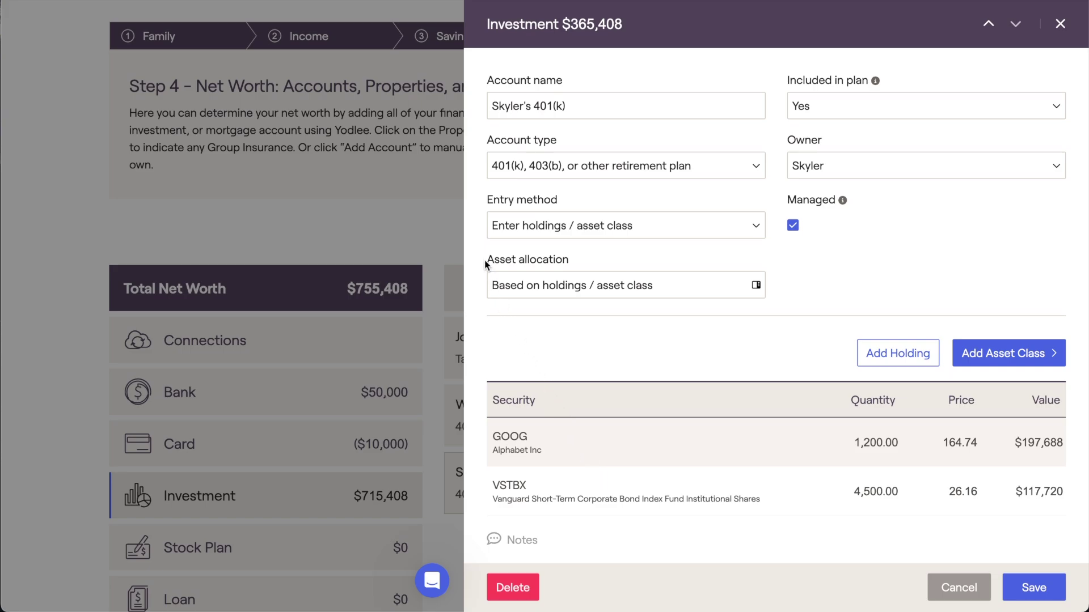
{"action": "left_click", "coordinate": [585, 257]}
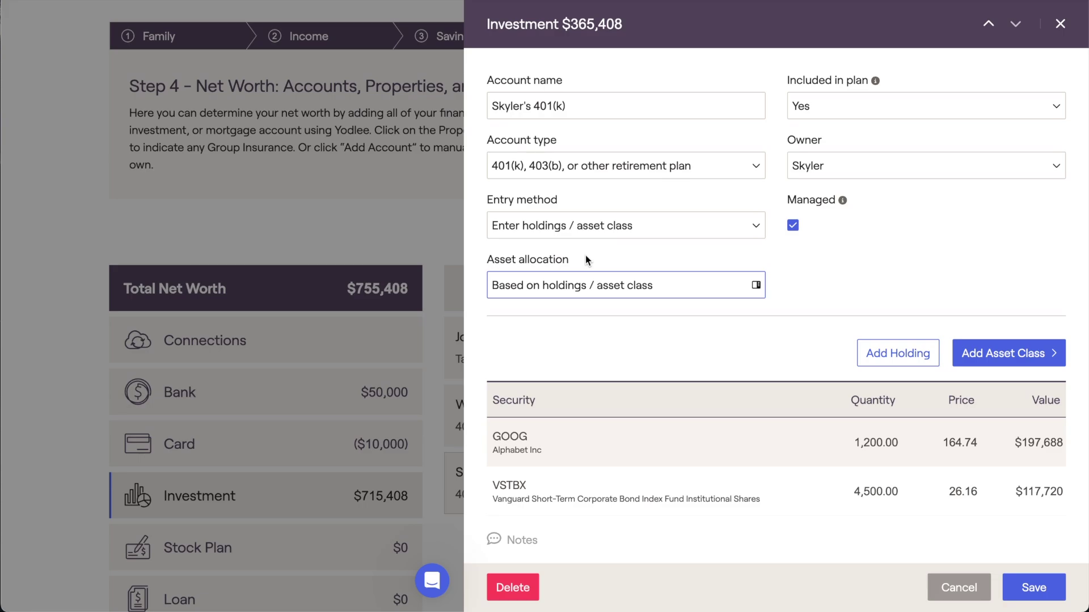
{"action": "left_click", "coordinate": [660, 286]}
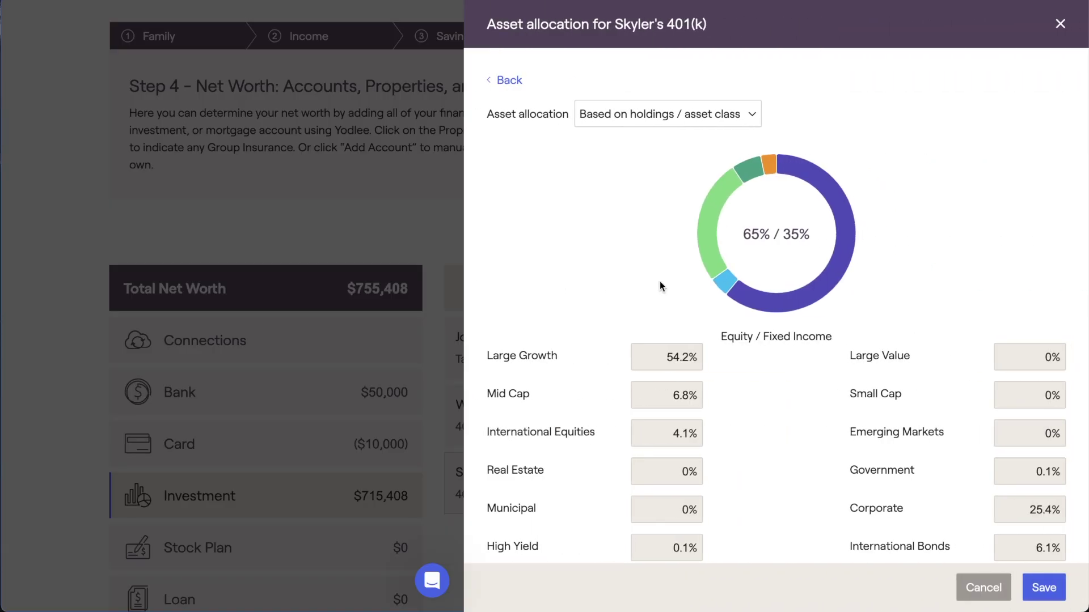
{"action": "left_click", "coordinate": [744, 125]}
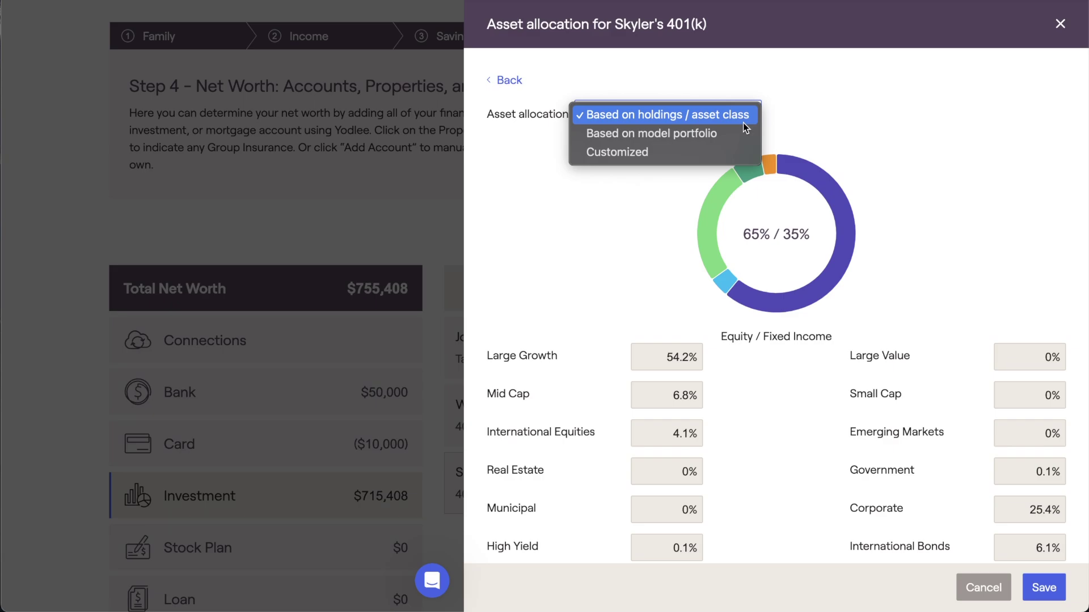
{"action": "left_click", "coordinate": [743, 123]}
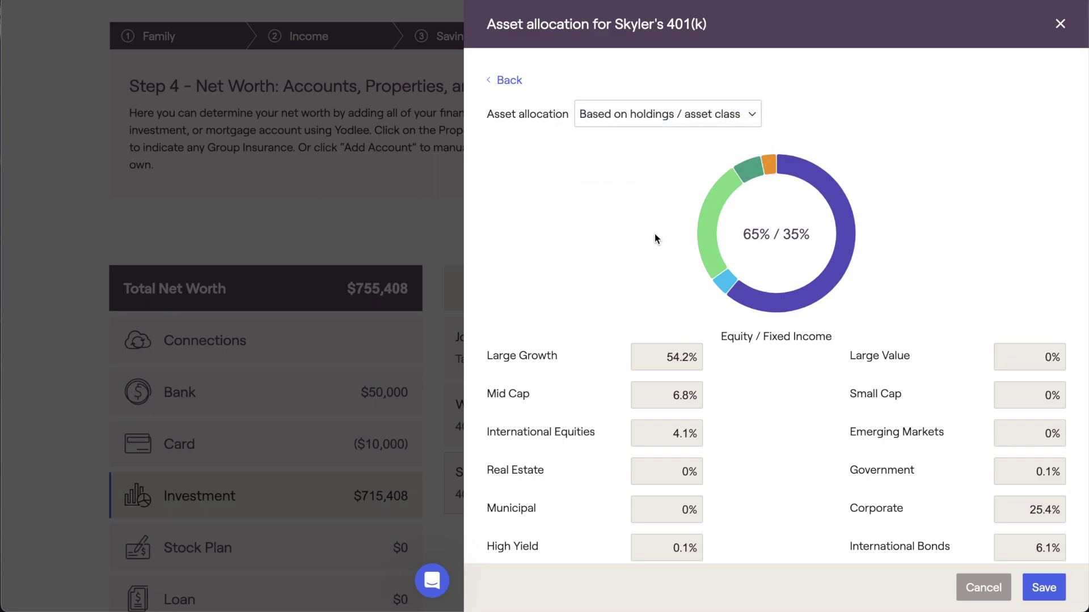
{"action": "scroll", "coordinate": [654, 233], "scroll_direction": "down", "scroll_amount": 2}
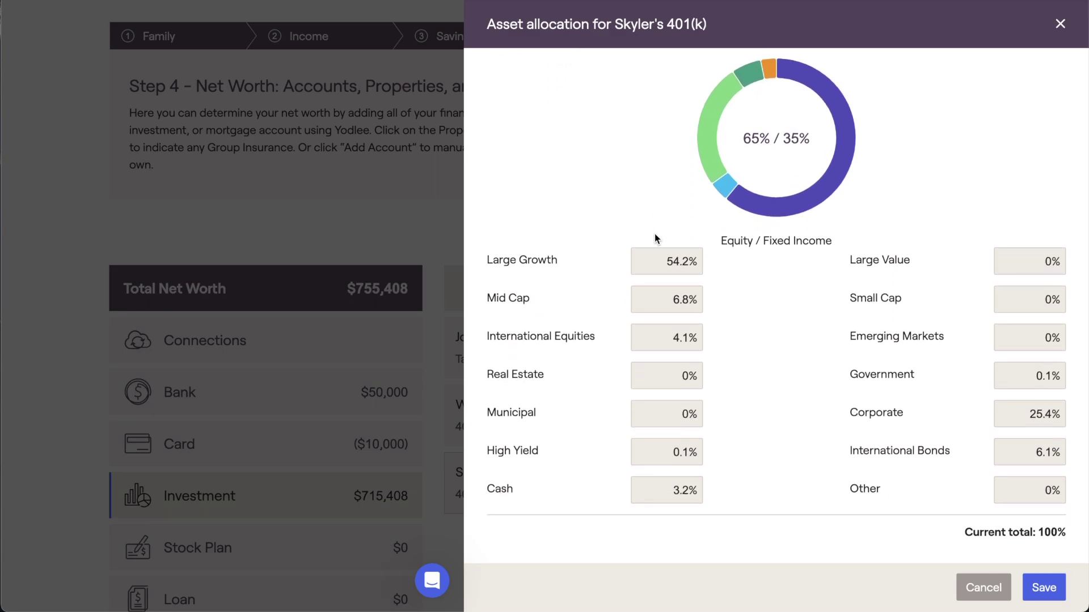
{"action": "scroll", "coordinate": [655, 233], "scroll_direction": "up", "scroll_amount": 2}
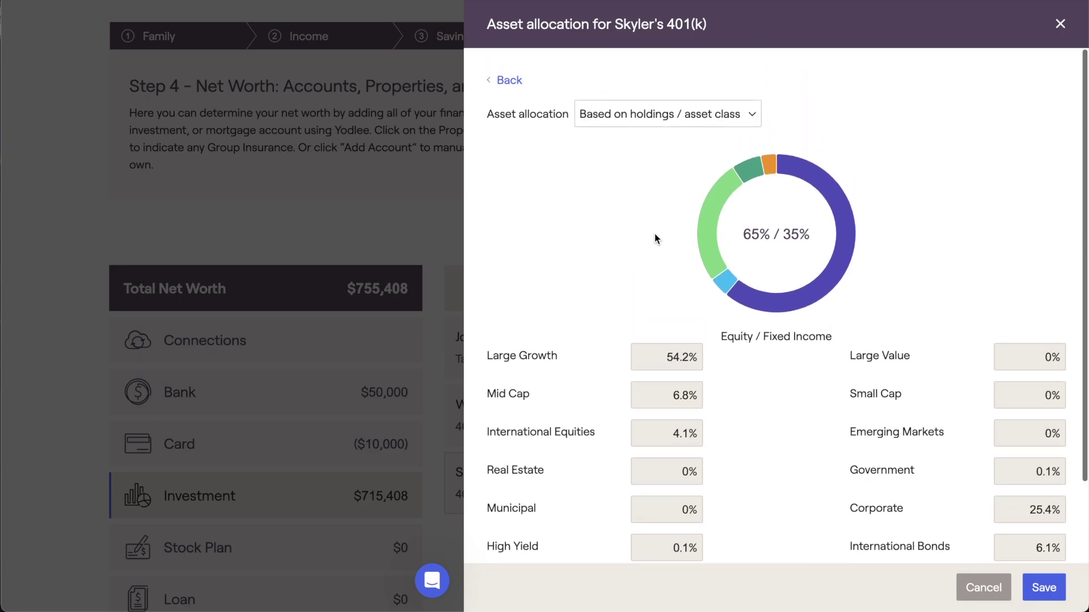
Keep the 401(k) on 'Enter holdings / asset class' entry and open its asset allocation.
{"action": "left_click", "coordinate": [513, 81]}
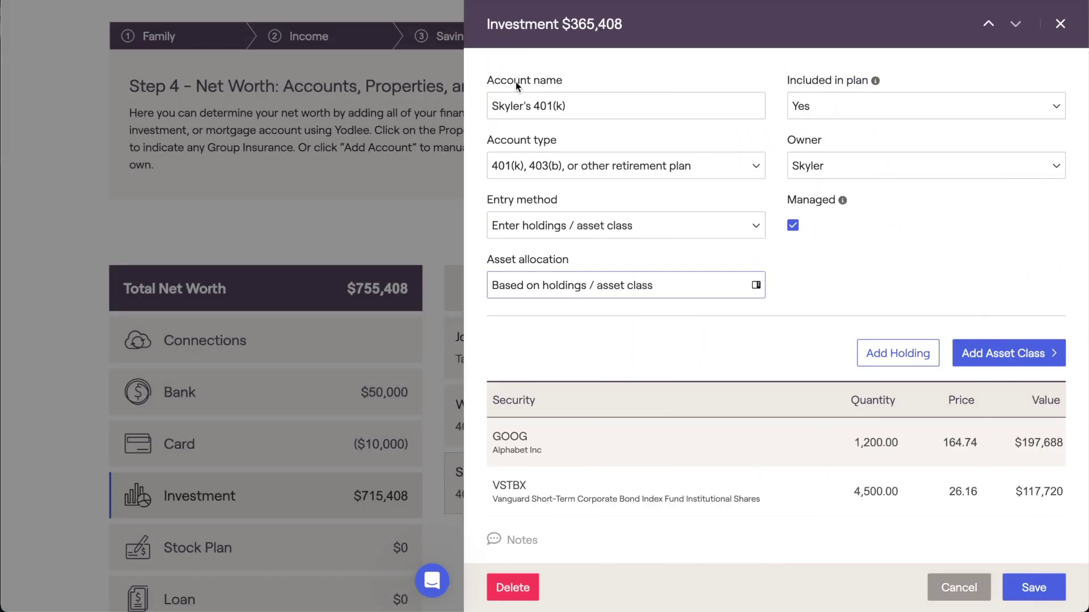
{"action": "scroll", "coordinate": [515, 81], "scroll_direction": "down", "scroll_amount": 3}
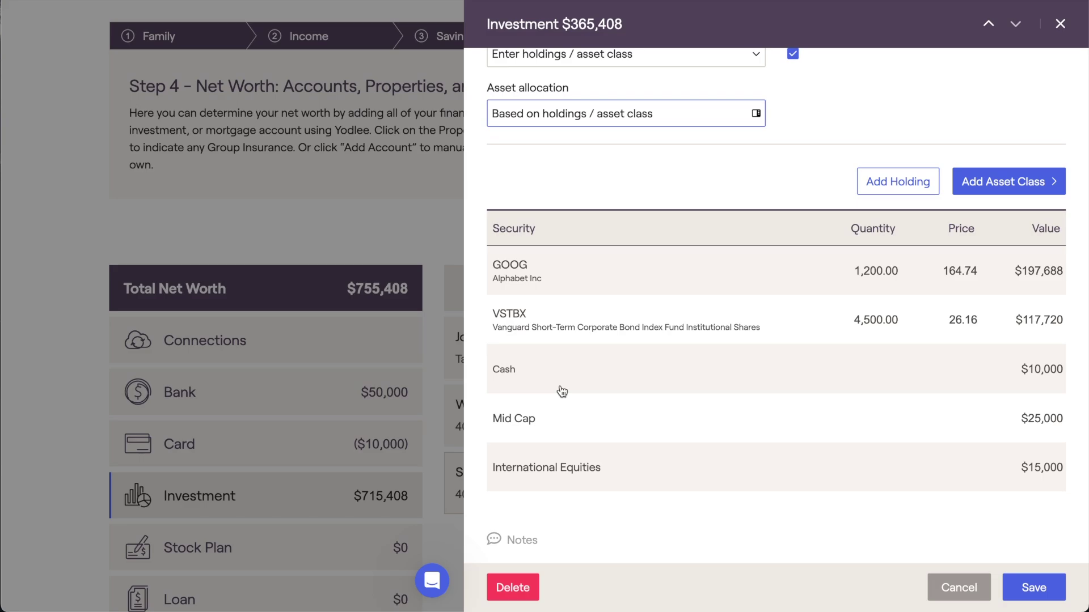
{"action": "scroll", "coordinate": [562, 391], "scroll_direction": "up", "scroll_amount": 3}
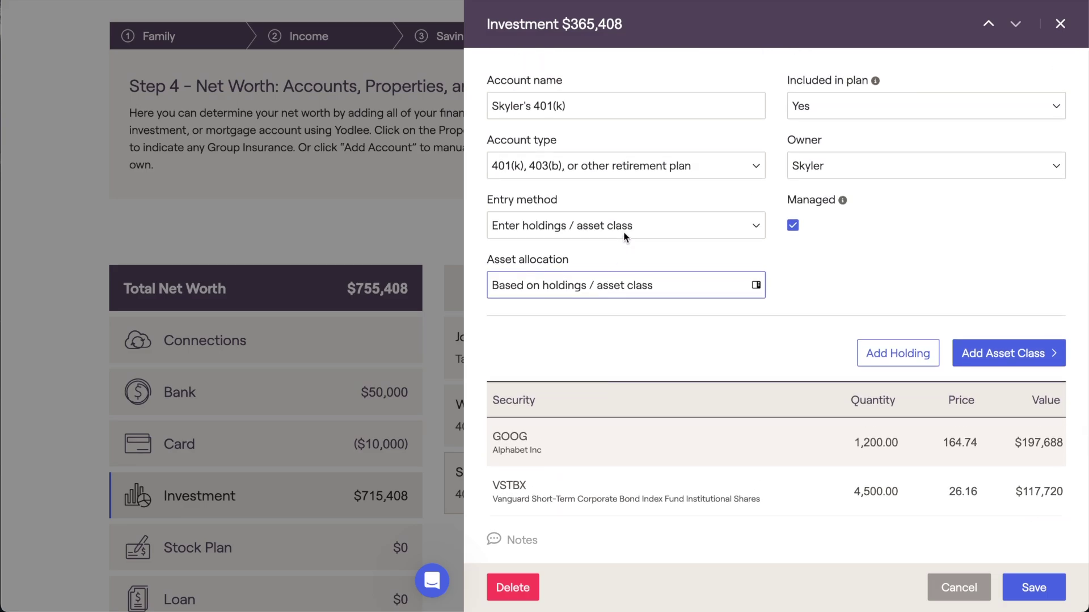
{"action": "left_click", "coordinate": [624, 232]}
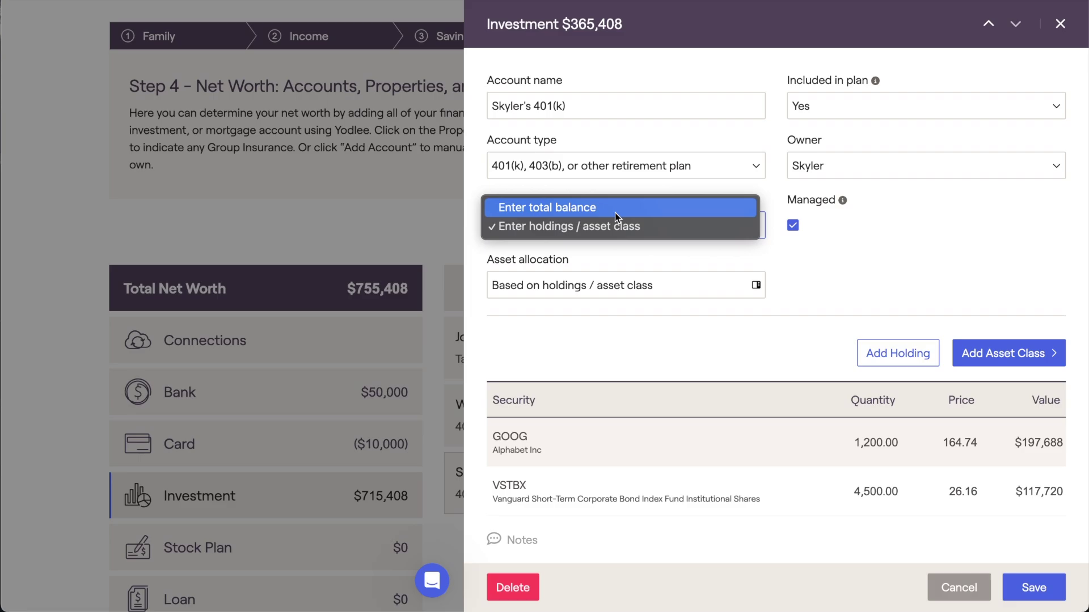
{"action": "left_click", "coordinate": [624, 230]}
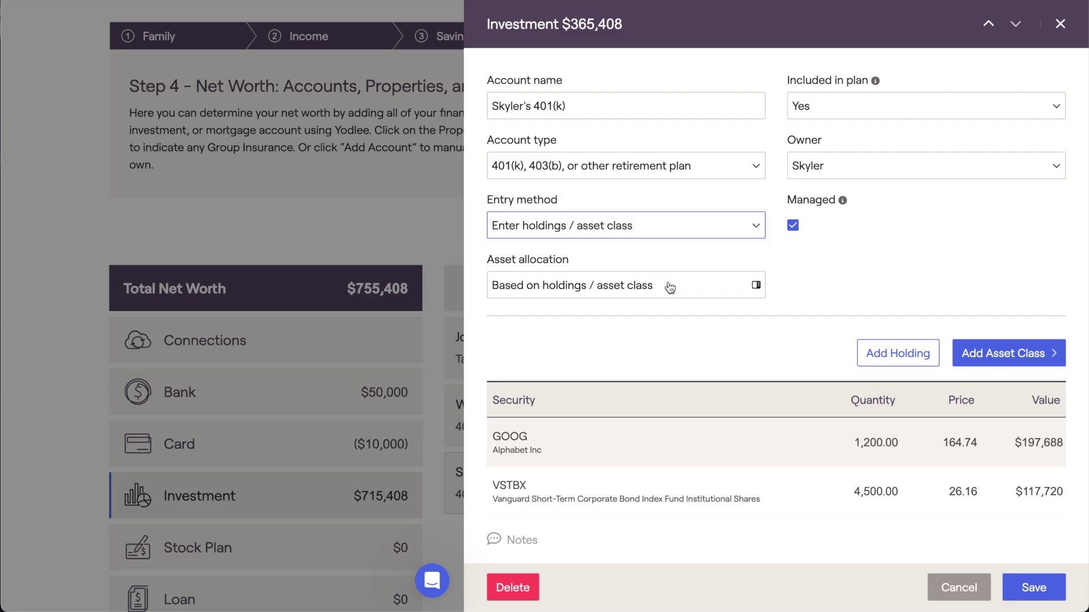
{"action": "left_click", "coordinate": [669, 285]}
Try a model-portfolio allocation using the Growth model.
{"action": "left_click", "coordinate": [709, 119]}
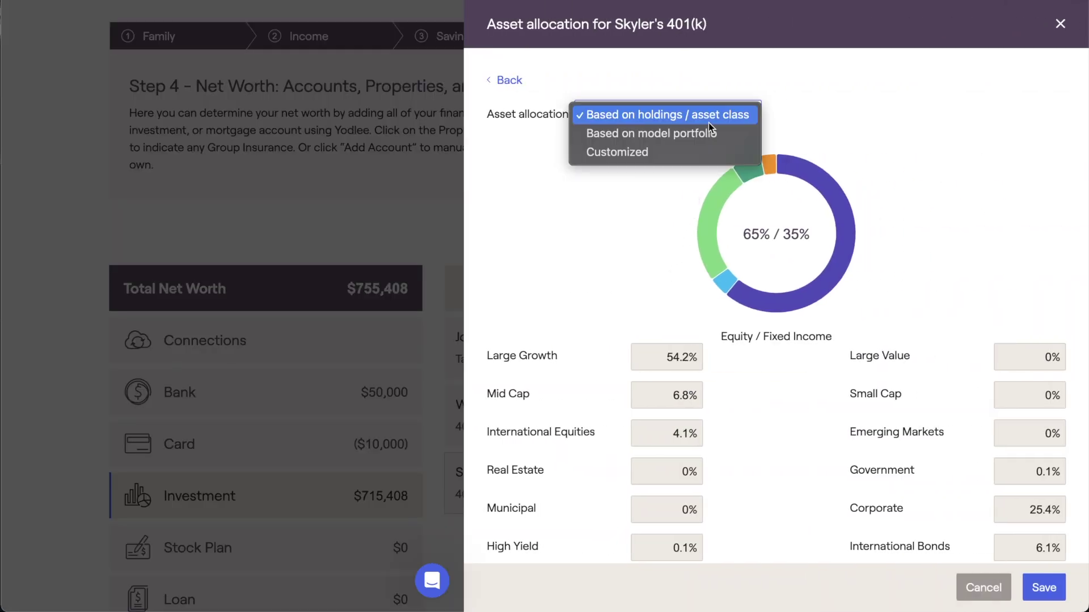
{"action": "left_click", "coordinate": [708, 134]}
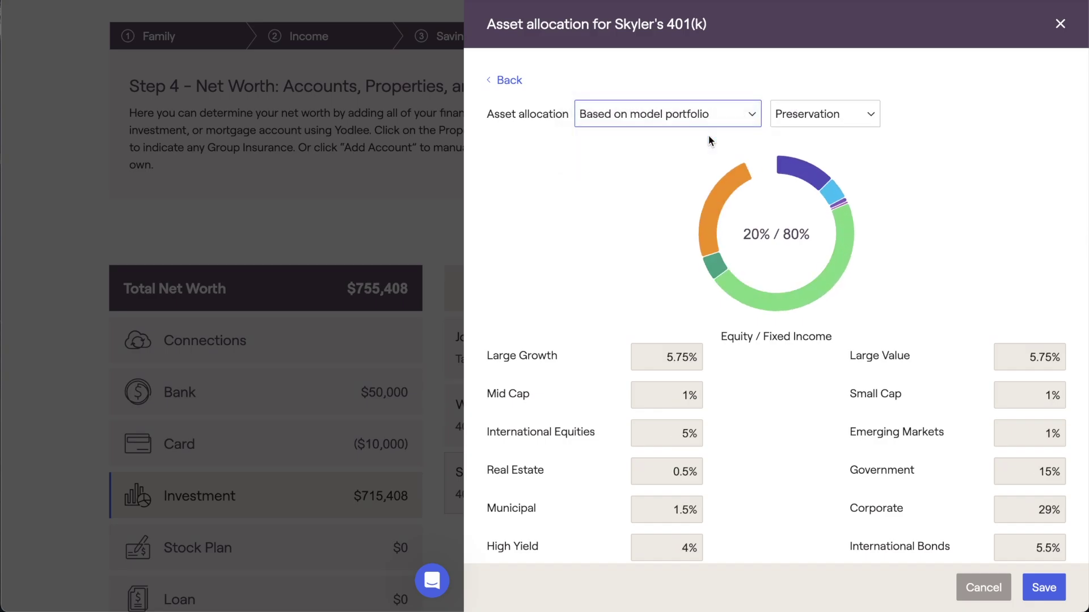
{"action": "left_click", "coordinate": [782, 122]}
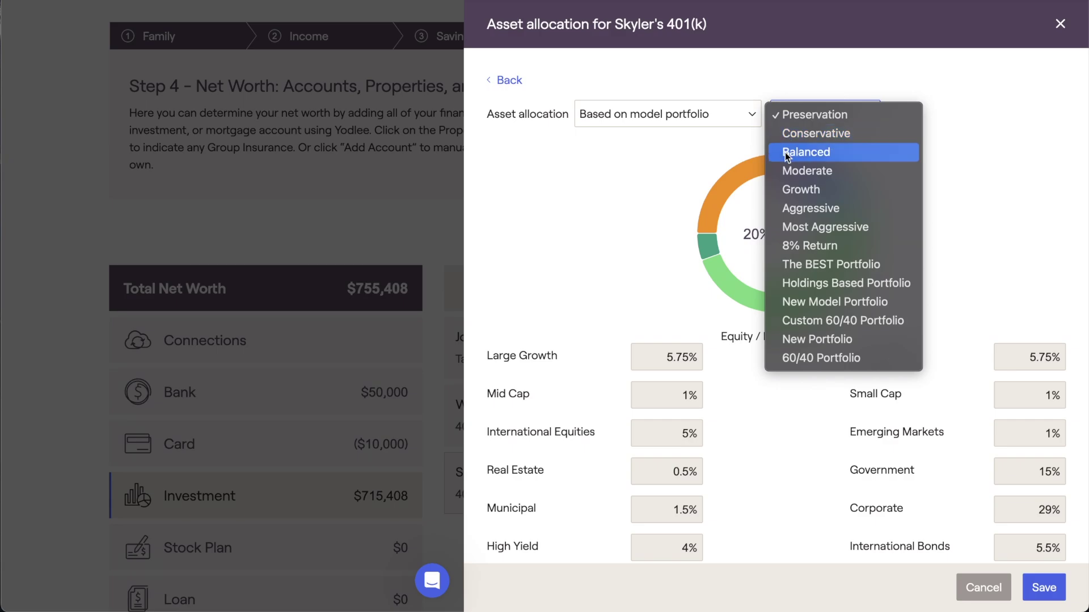
{"action": "left_click", "coordinate": [787, 191]}
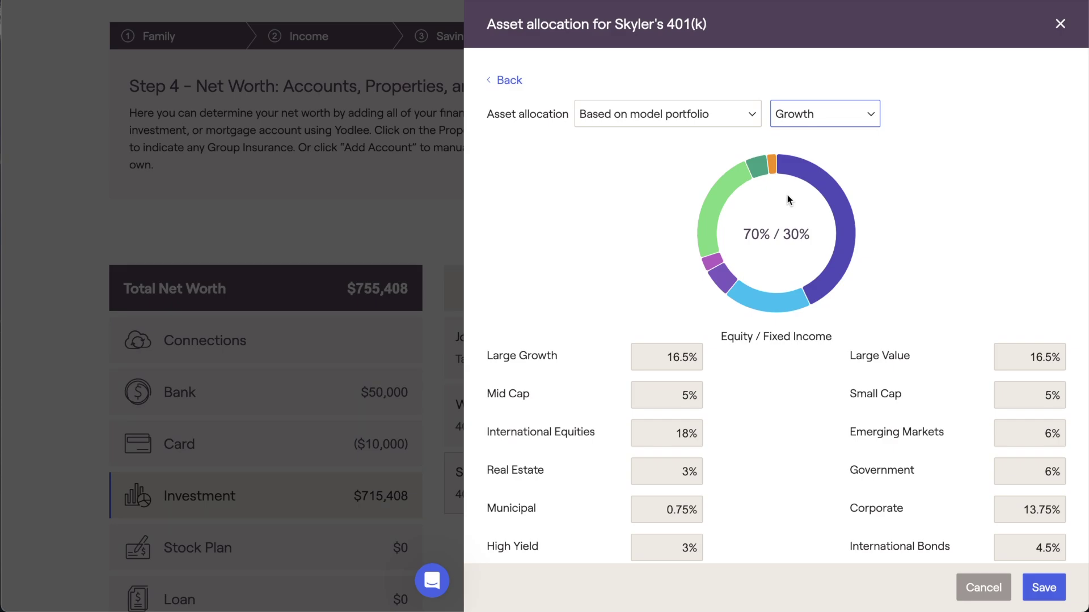
Switch to a customized allocation with 50% Large Growth and 20% Real Estate.
{"action": "left_click", "coordinate": [734, 119]}
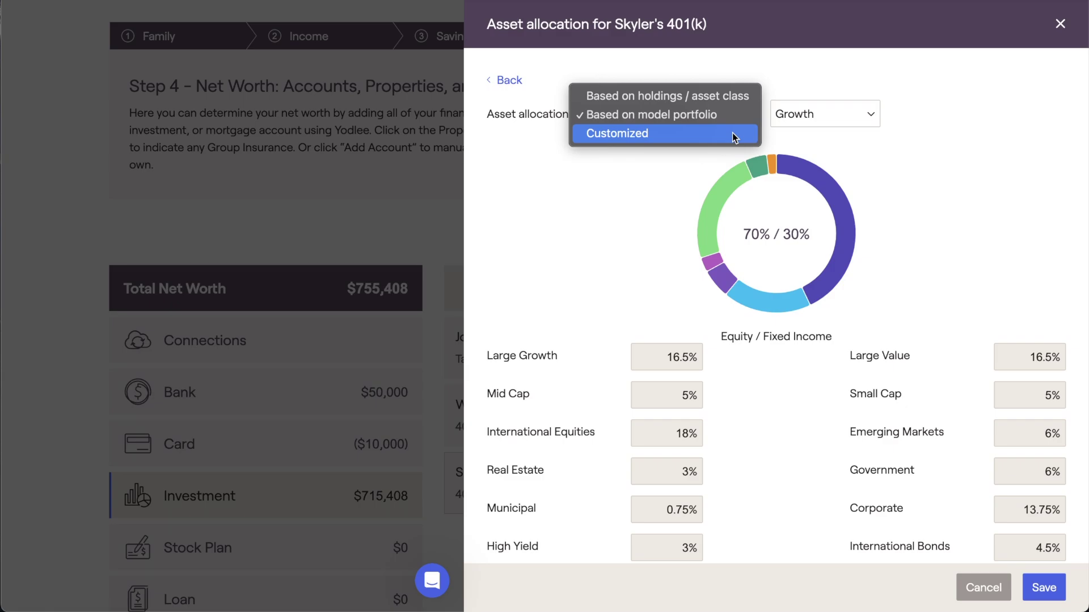
{"action": "left_click", "coordinate": [732, 134]}
{"action": "scroll", "coordinate": [732, 133], "scroll_direction": "down", "scroll_amount": 3}
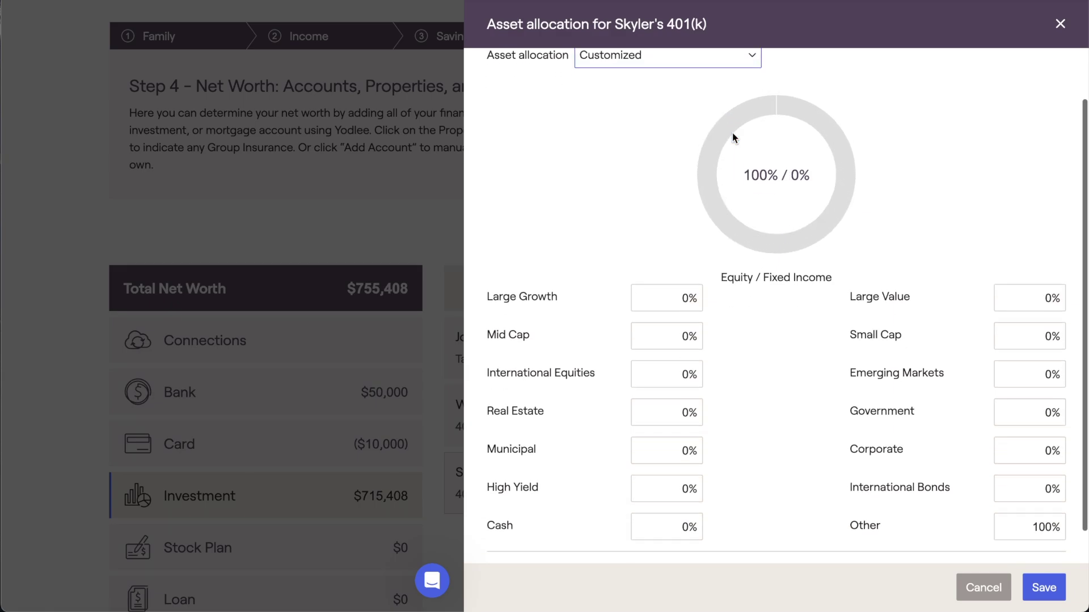
{"action": "left_click", "coordinate": [669, 255]}
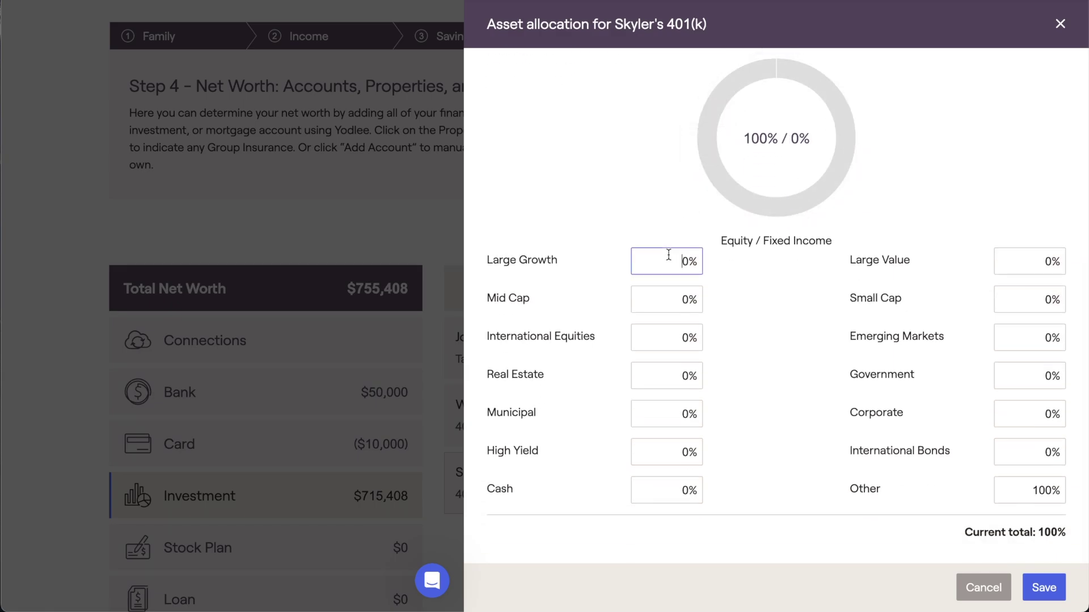
{"action": "type", "text": "5"}
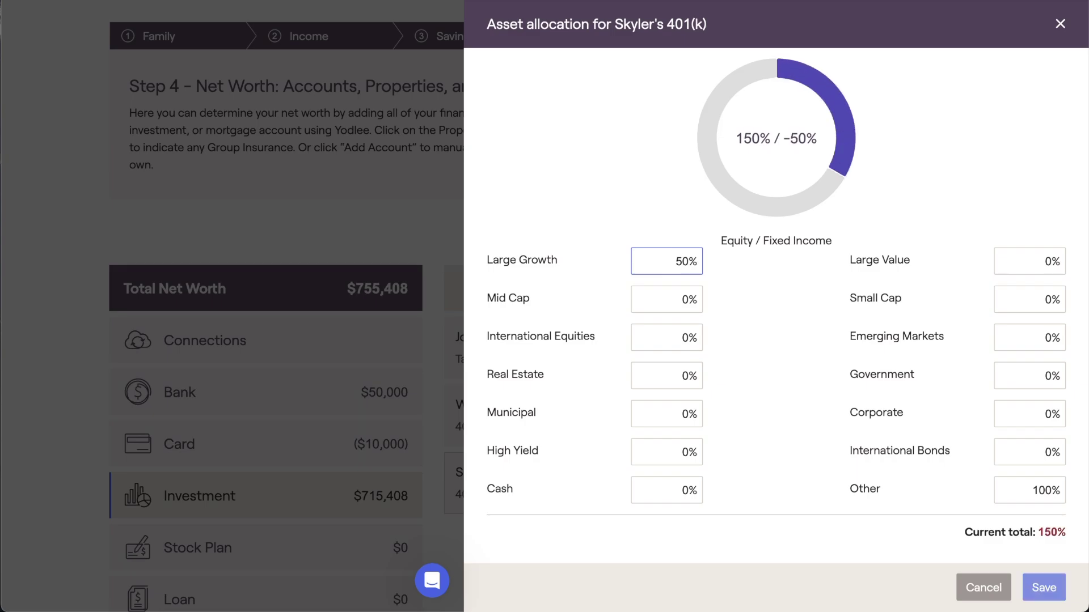
{"action": "left_click", "coordinate": [670, 376]}
{"action": "type", "text": "2"}
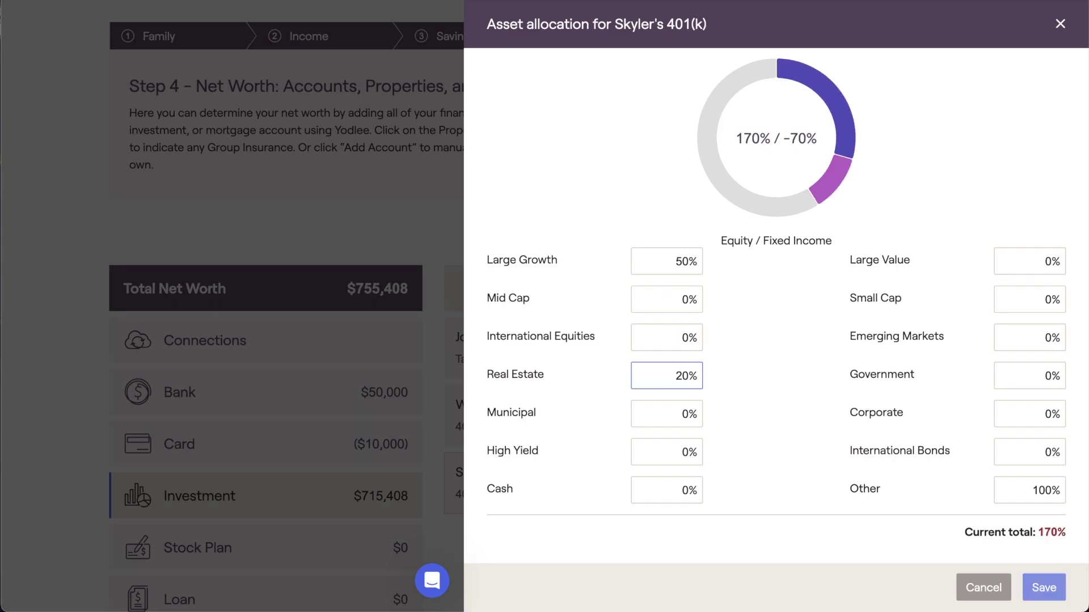
Set Municipal 20%, Cash 10%, Other 0%, and save the allocation and account.
{"action": "left_click", "coordinate": [671, 413]}
{"action": "type", "text": "2"}
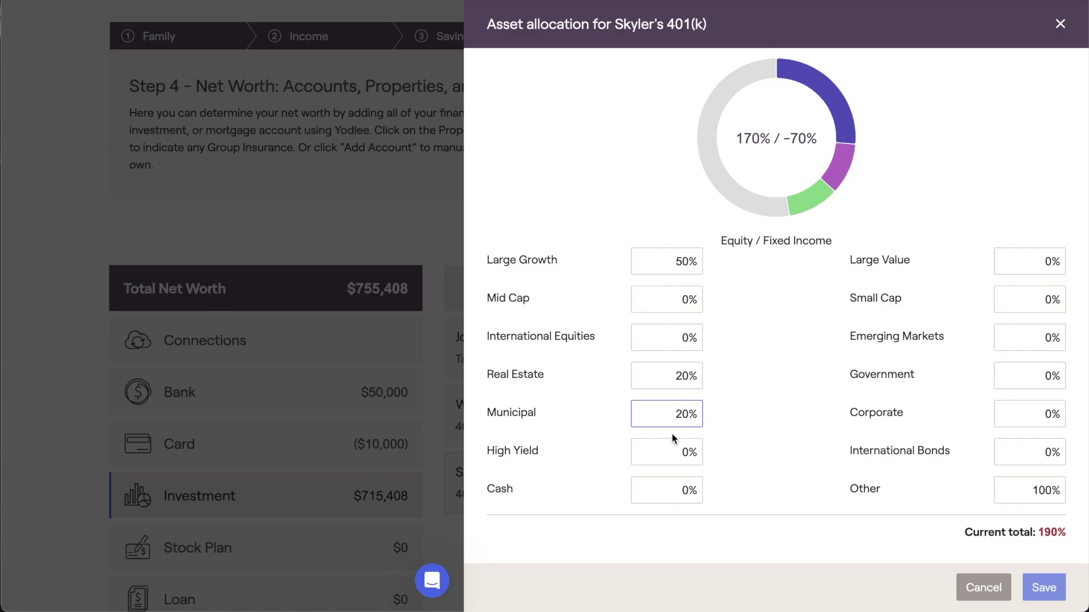
{"action": "left_click", "coordinate": [675, 483]}
{"action": "type", "text": "1"}
{"action": "triple_click", "coordinate": [1007, 491]}
{"action": "type", "text": "0"}
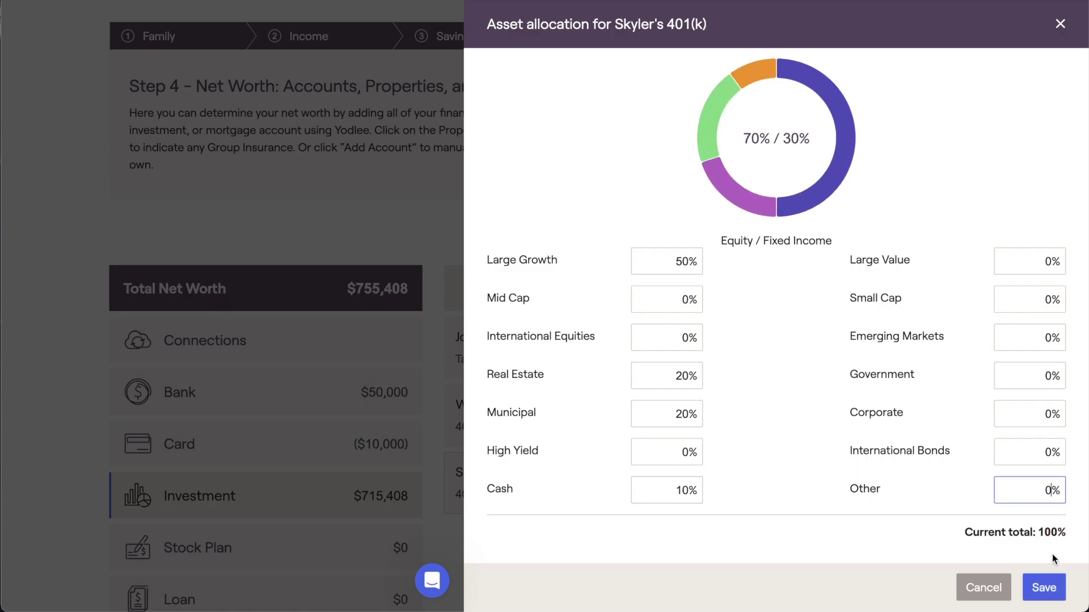
{"action": "left_click", "coordinate": [1046, 588]}
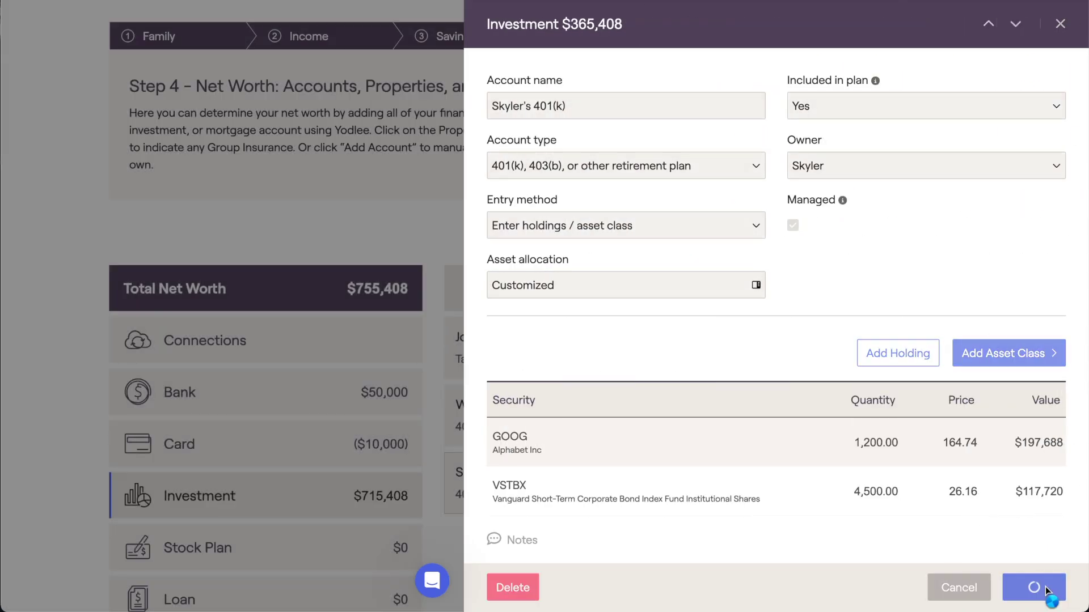
{"action": "left_click", "coordinate": [1046, 587]}
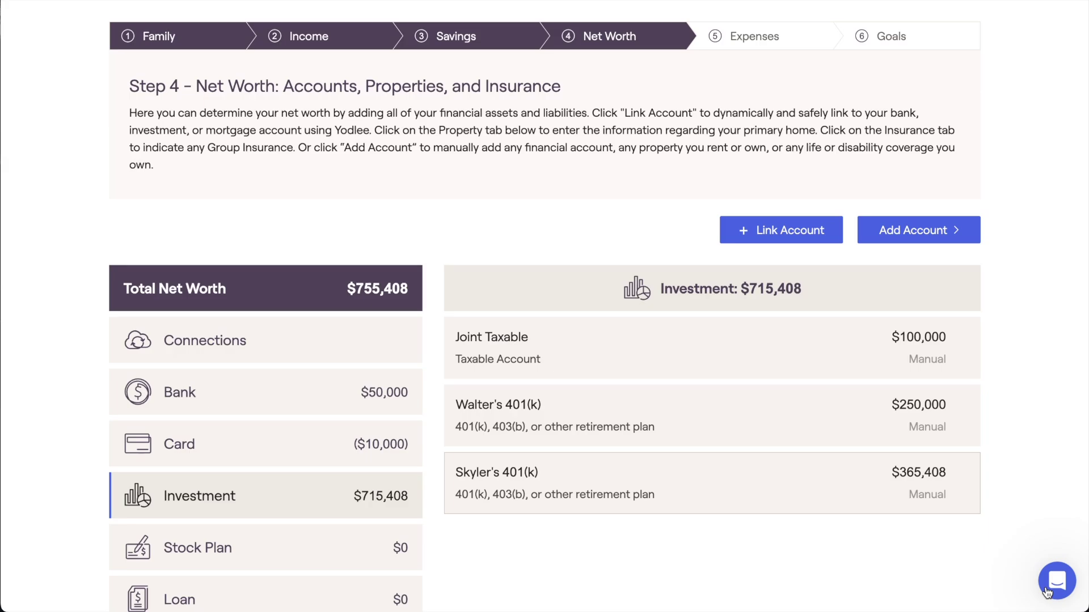
Create a Stock Plan account and add a grant with grant type RSU.
{"action": "scroll", "coordinate": [1046, 592], "scroll_direction": "up", "scroll_amount": 2}
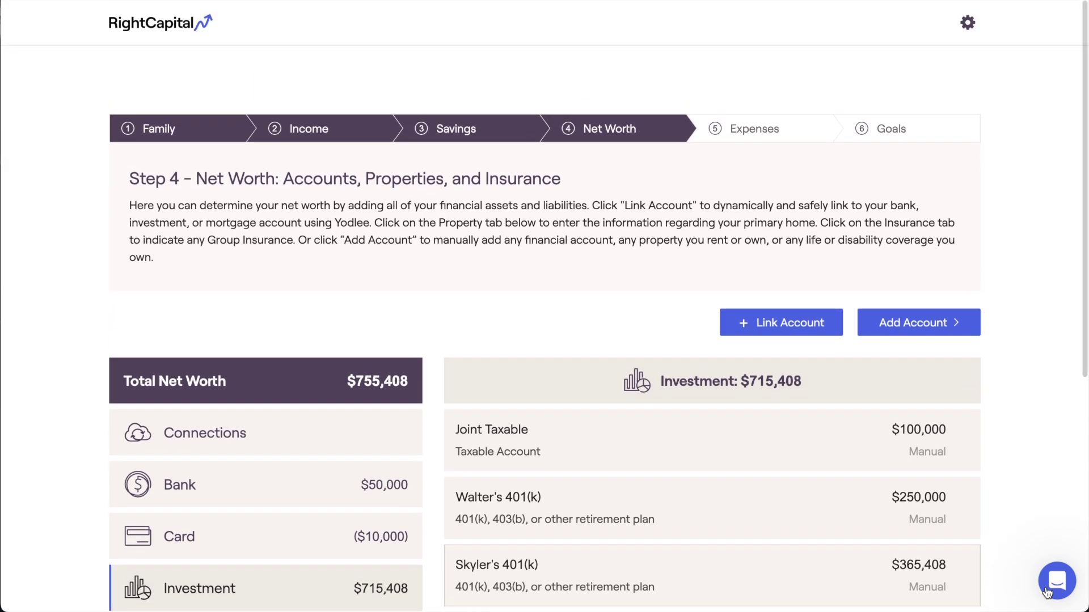
{"action": "left_click", "coordinate": [930, 334]}
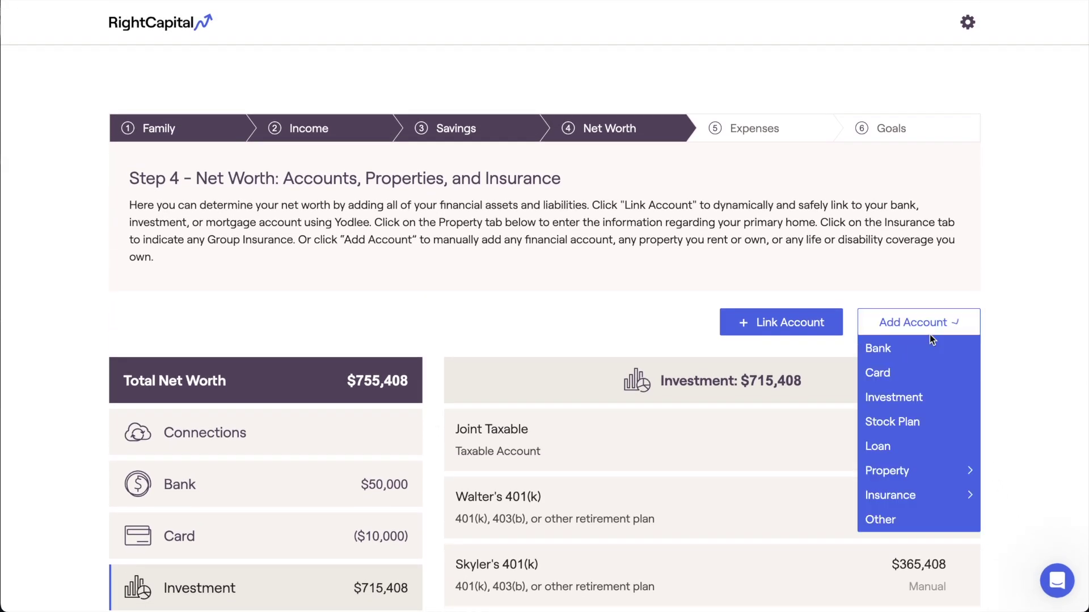
{"action": "left_click", "coordinate": [931, 427]}
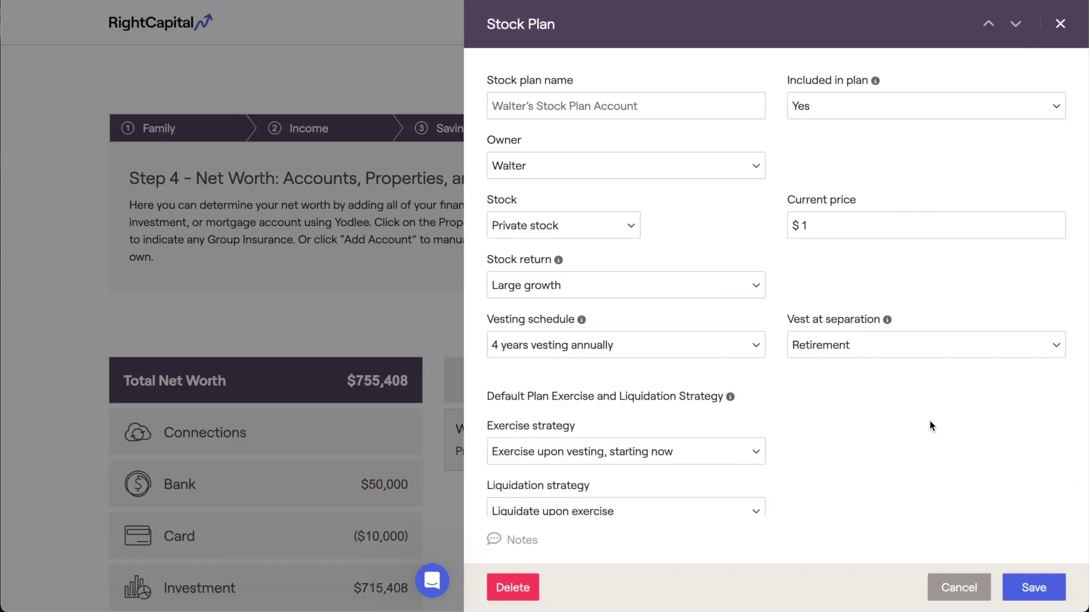
{"action": "scroll", "coordinate": [930, 422], "scroll_direction": "down", "scroll_amount": 3}
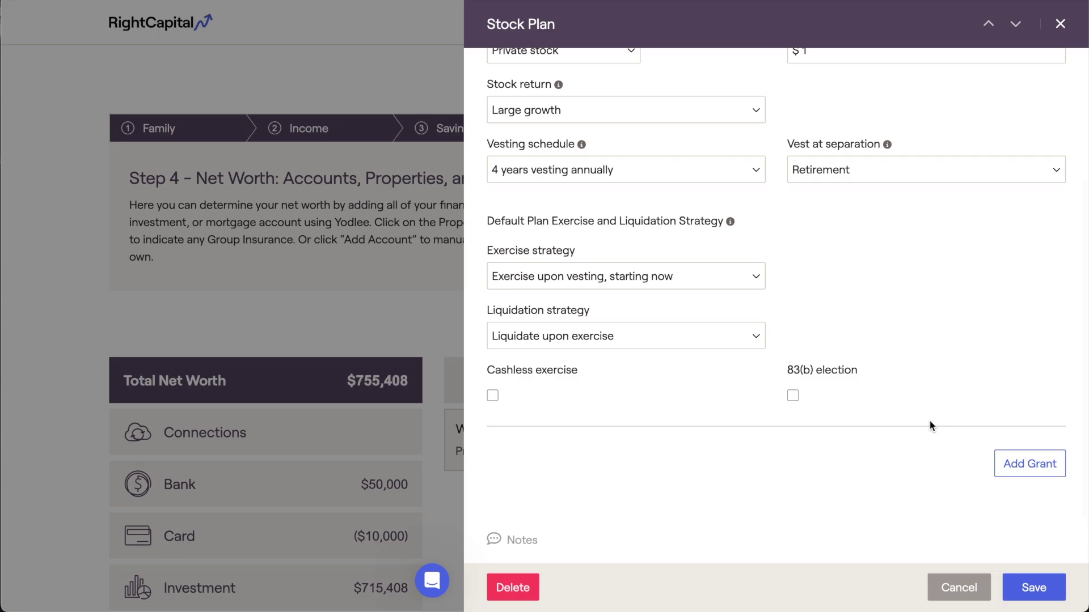
{"action": "left_click", "coordinate": [998, 462]}
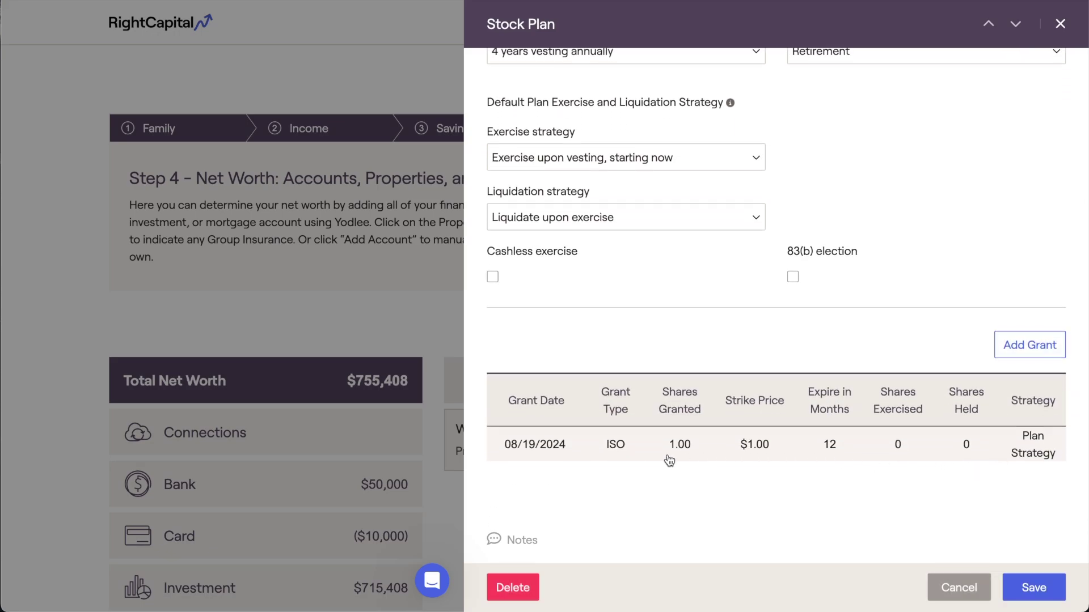
{"action": "left_click", "coordinate": [618, 455]}
{"action": "left_click", "coordinate": [618, 450]}
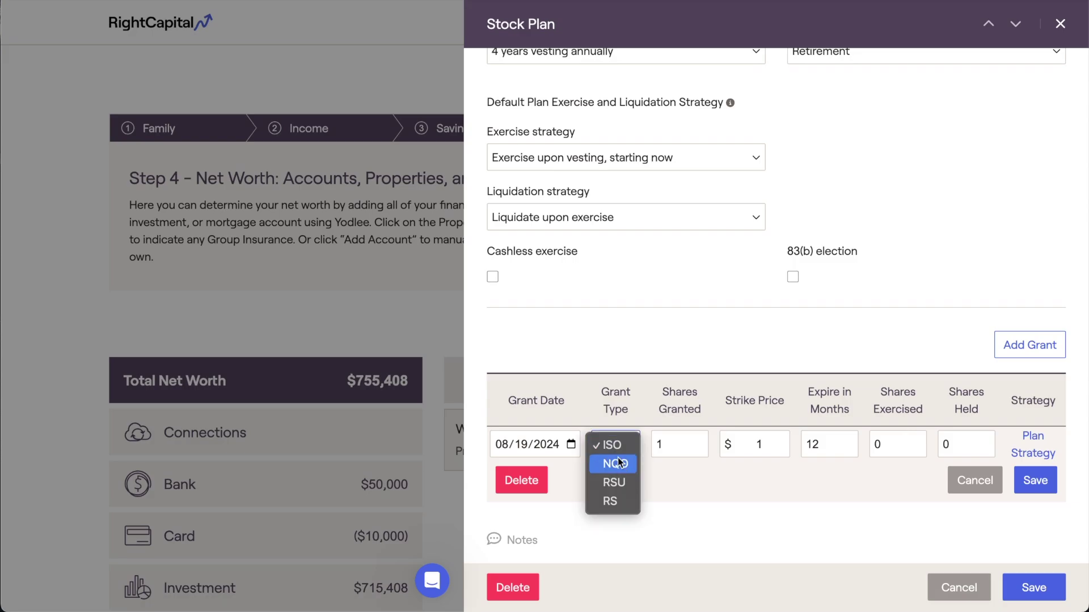
{"action": "left_click", "coordinate": [618, 484]}
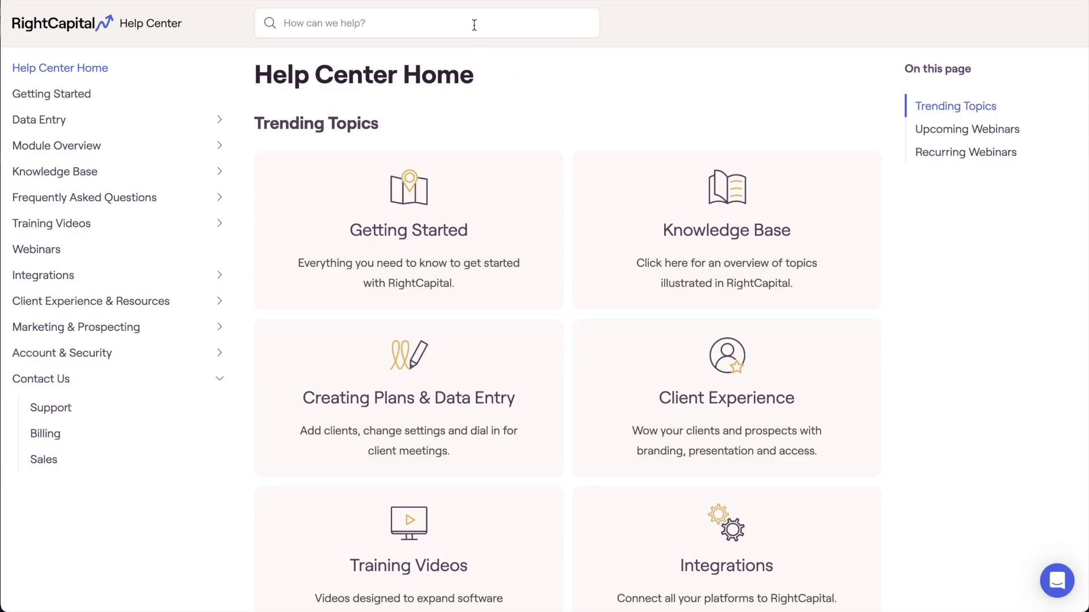
Search the Help Center for 'Stock Plans' and open 'Stock Plans - Data Entry'.
{"action": "left_click", "coordinate": [542, 25]}
{"action": "type", "text": "Stock Plans"}
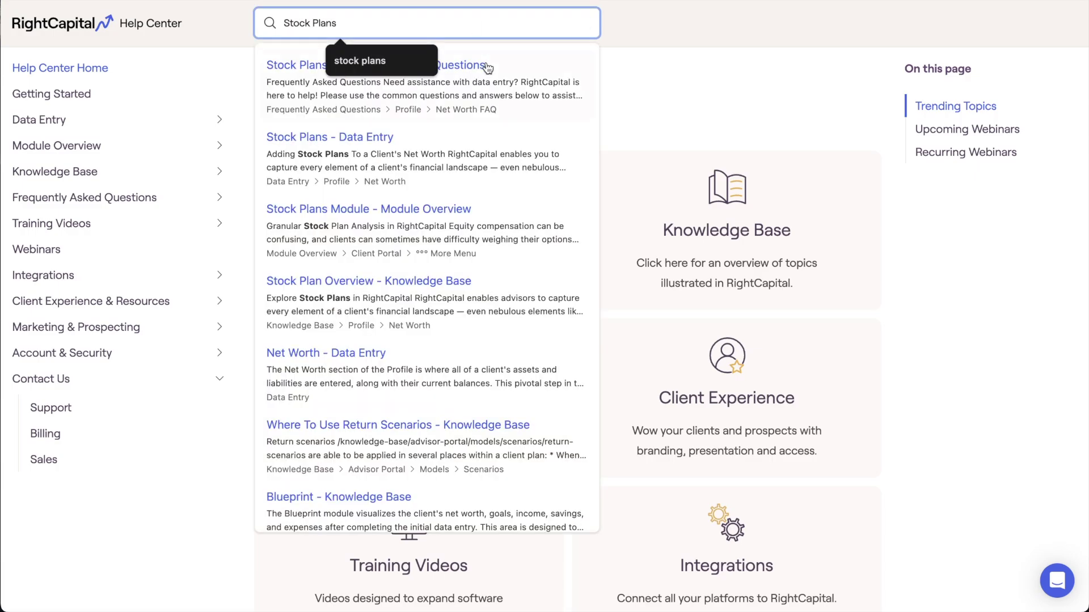
{"action": "left_click", "coordinate": [513, 143]}
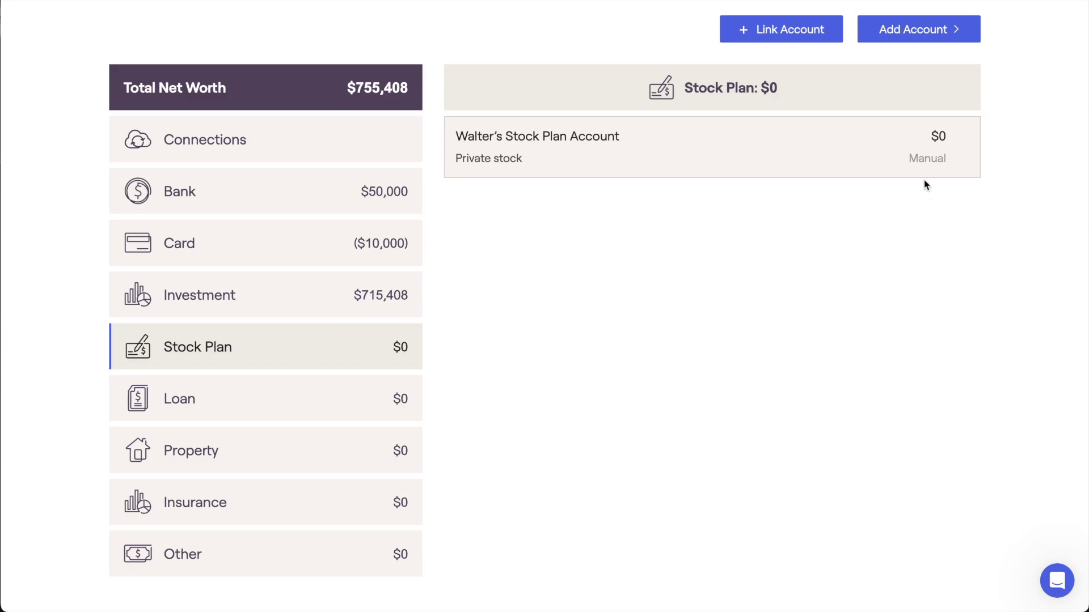
Start a new Mortgage loan account named Joint Mortgage.
{"action": "left_click", "coordinate": [894, 35]}
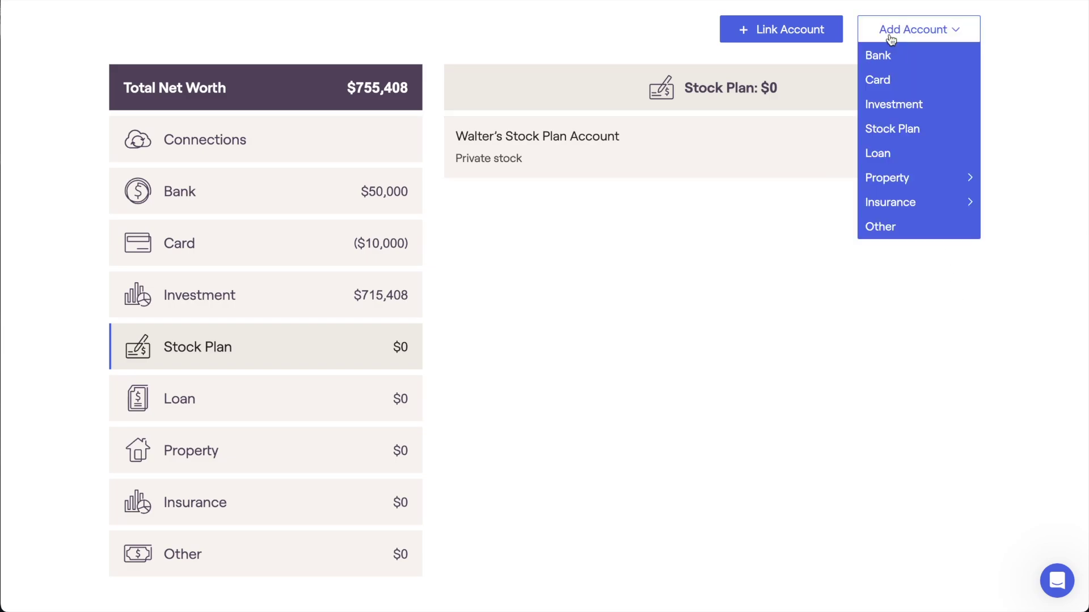
{"action": "left_click", "coordinate": [889, 149]}
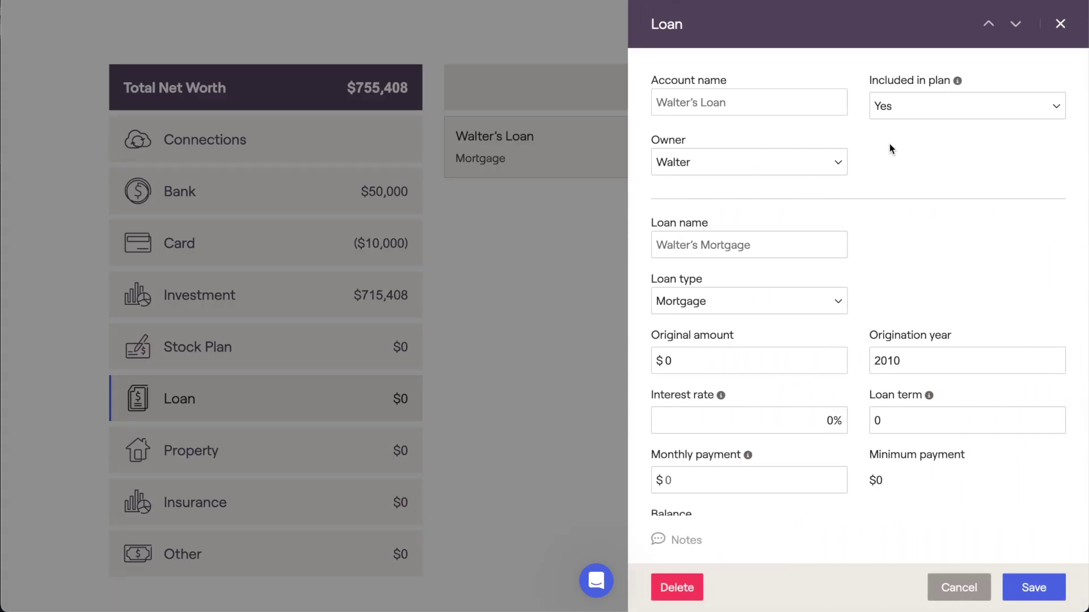
{"action": "left_click", "coordinate": [790, 305]}
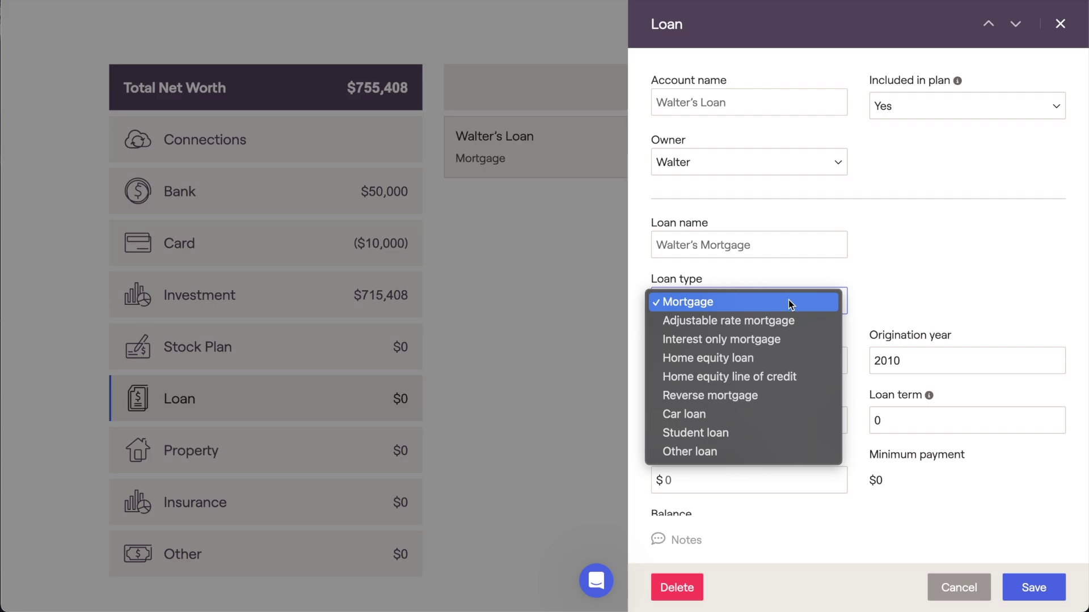
{"action": "left_click", "coordinate": [792, 302]}
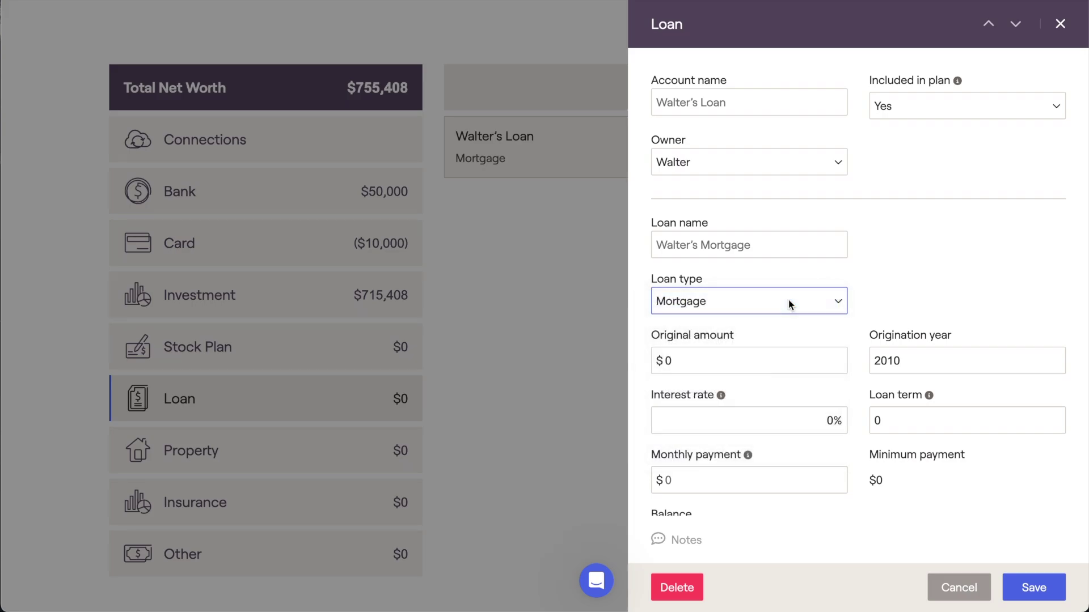
{"action": "triple_click", "coordinate": [741, 242]}
{"action": "type", "text": "Joint"}
{"action": "left_click", "coordinate": [771, 270]}
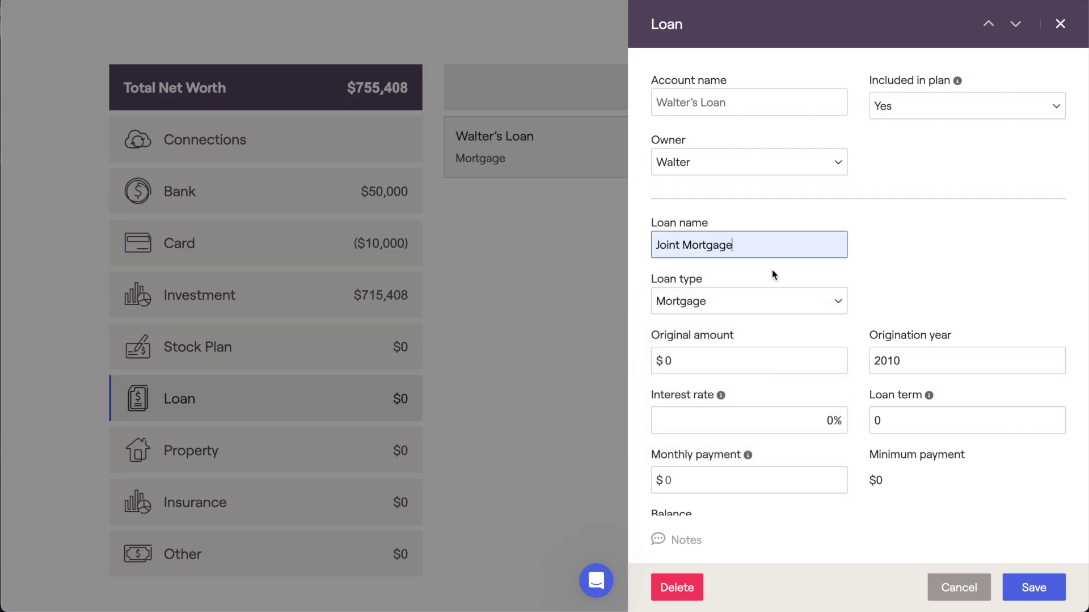
{"action": "scroll", "coordinate": [771, 270], "scroll_direction": "down", "scroll_amount": 2}
Set the loan balance to 350000, the owner to Joint and the interest rate to 8%.
{"action": "left_click", "coordinate": [700, 431]}
{"action": "type", "text": "3500000"}
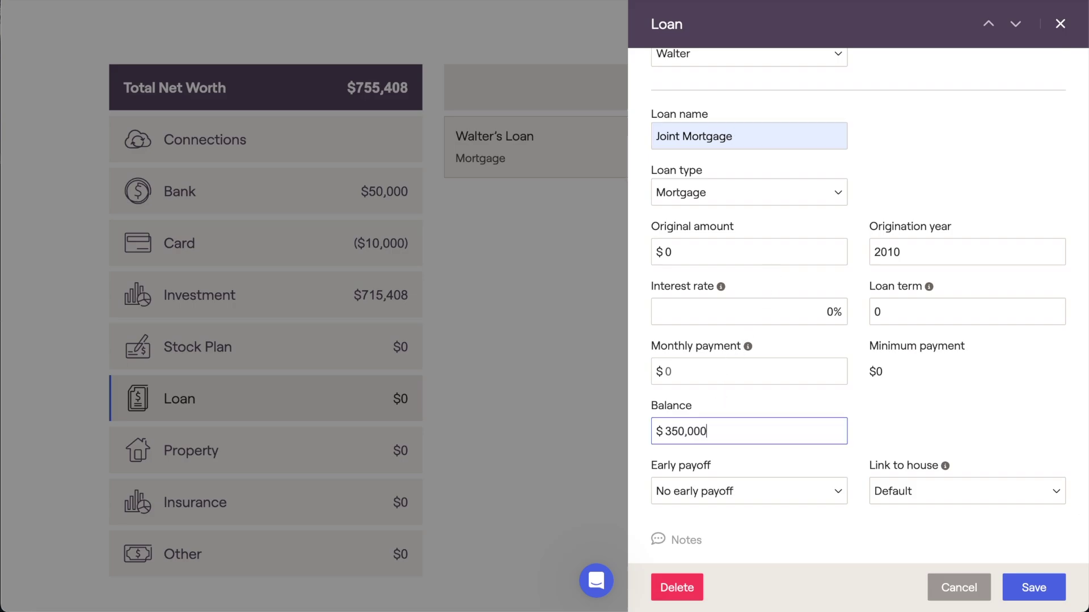
{"action": "scroll", "coordinate": [699, 394], "scroll_direction": "up", "scroll_amount": 1}
{"action": "left_click", "coordinate": [680, 101]}
{"action": "left_click", "coordinate": [683, 133]}
{"action": "scroll", "coordinate": [684, 134], "scroll_direction": "down", "scroll_amount": 1}
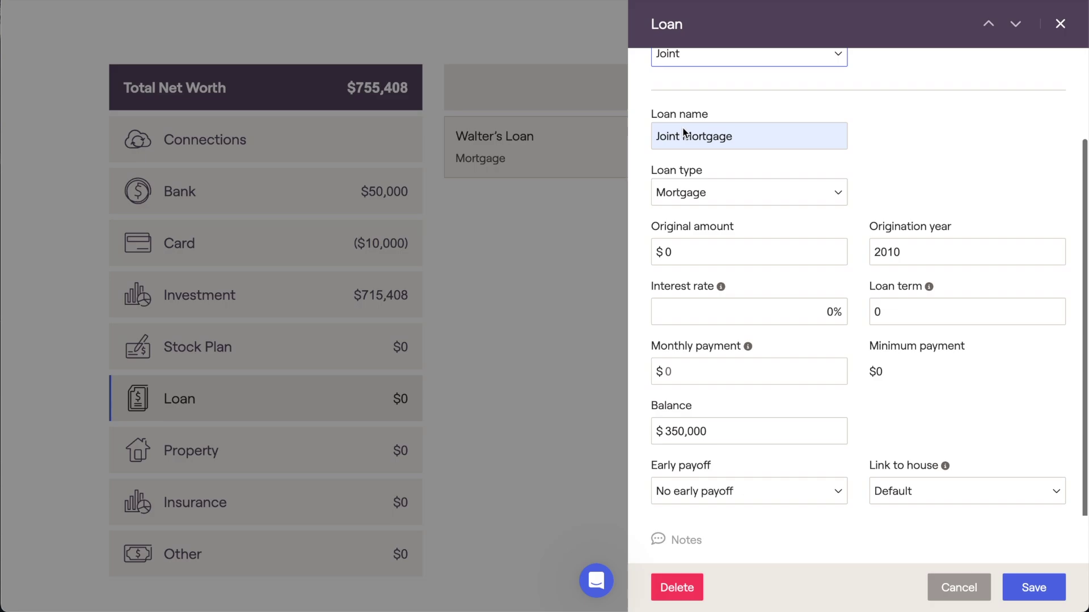
{"action": "left_click", "coordinate": [812, 311]}
{"action": "type", "text": "8"}
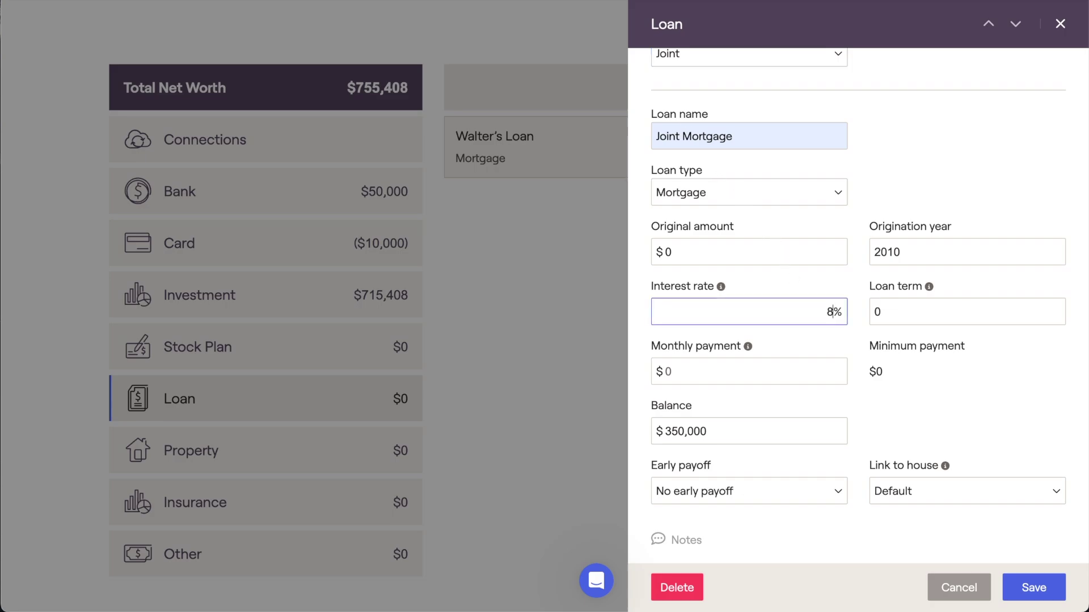
Enter a 500000 original amount and a 30-year term, save, and reopen the Joint Loan.
{"action": "left_click", "coordinate": [768, 253]}
{"action": "key", "text": "BackSpace"}
{"action": "type", "text": "500000"}
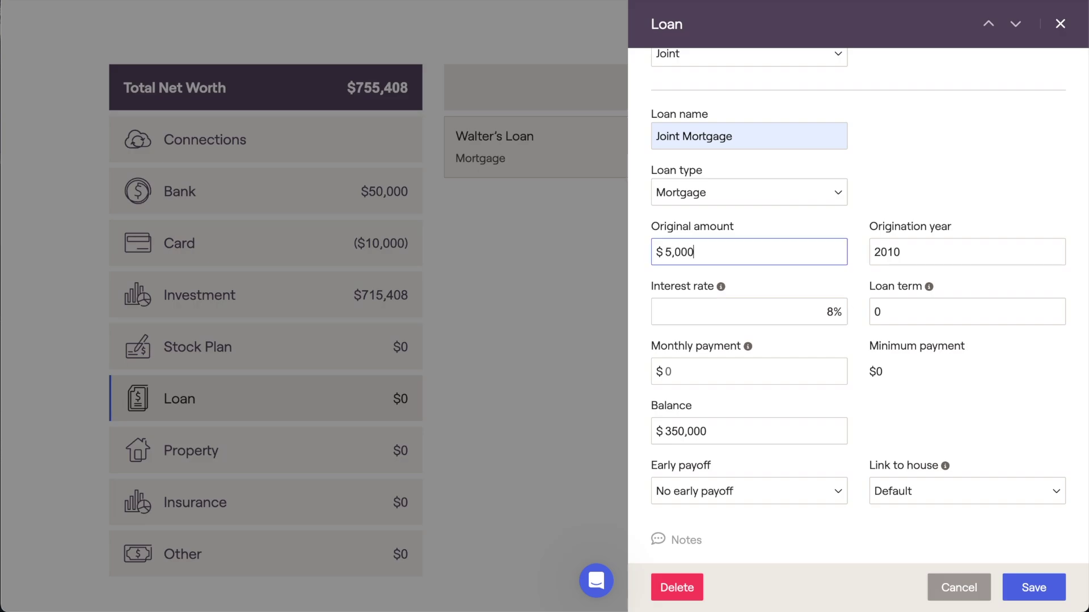
{"action": "left_click", "coordinate": [888, 310]}
{"action": "key", "text": "BackSpace"}
{"action": "type", "text": "30"}
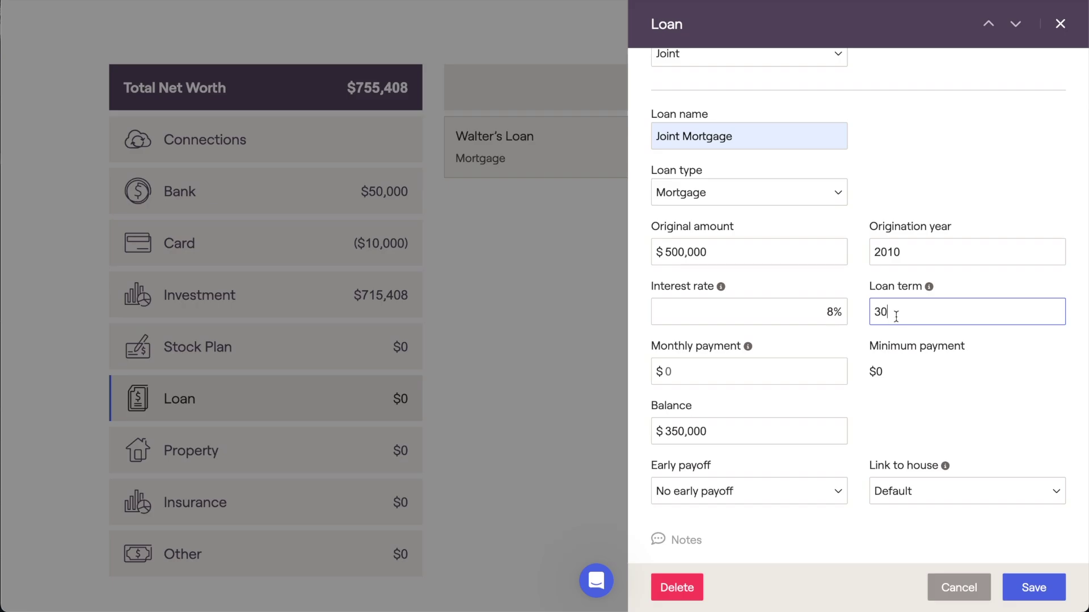
{"action": "left_click", "coordinate": [1008, 584]}
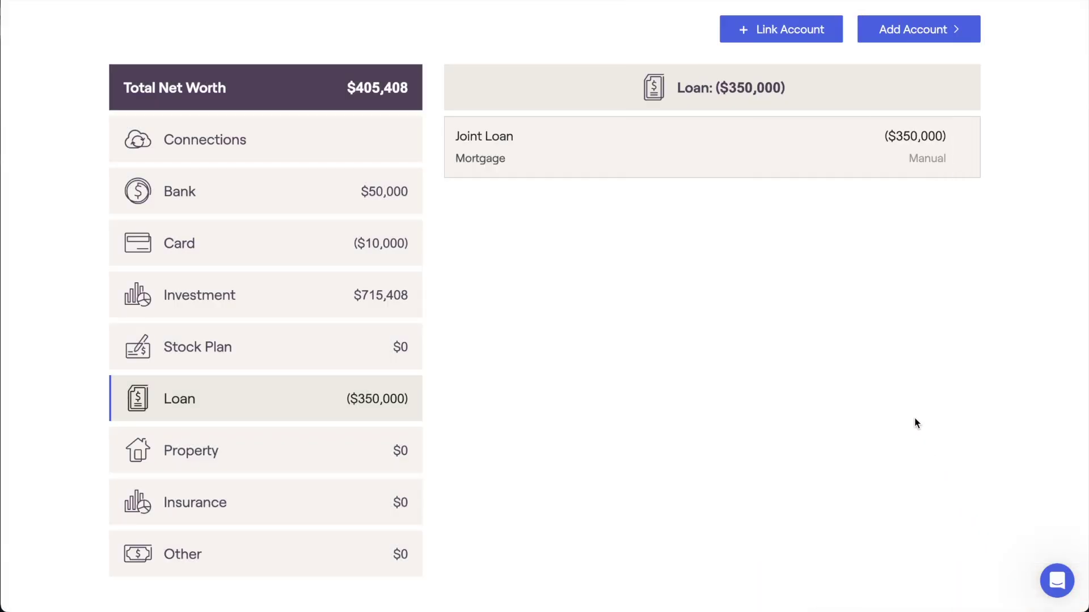
{"action": "left_click", "coordinate": [775, 171]}
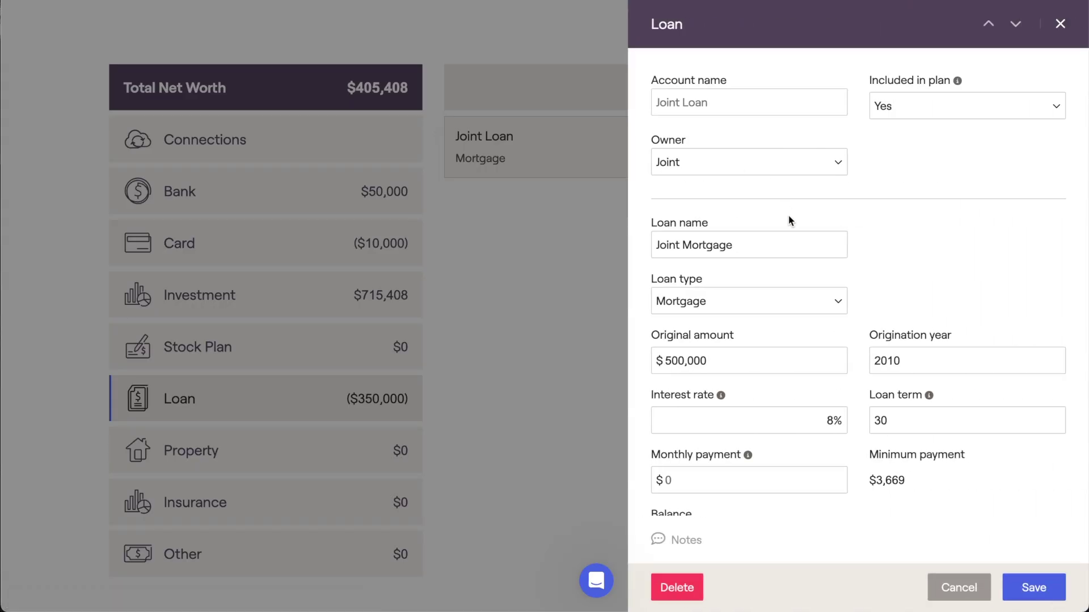
Set the monthly payment to 4,000 instead of the $3,669 minimum, link the house, and save.
{"action": "left_click_drag", "start_coordinate": [870, 454], "coordinate": [966, 454]}
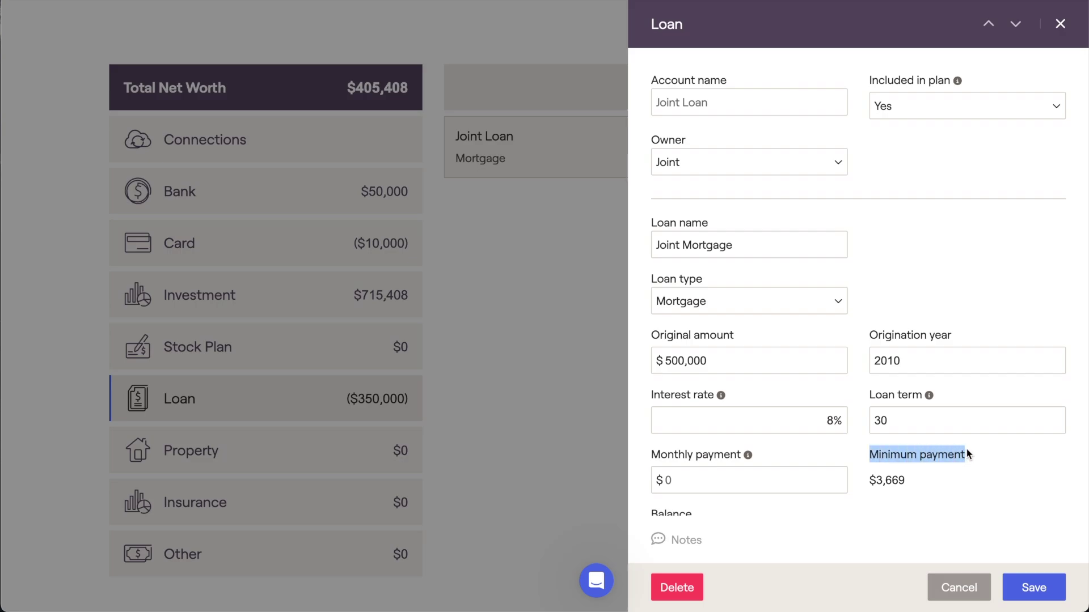
{"action": "left_click_drag", "start_coordinate": [869, 480], "coordinate": [906, 491]}
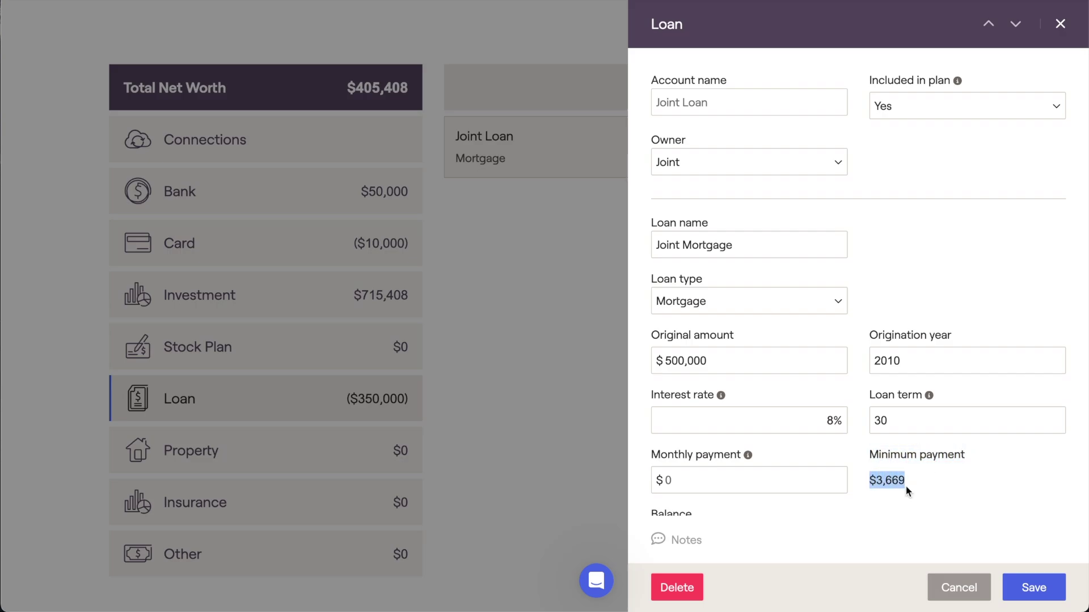
{"action": "left_click", "coordinate": [817, 480]}
{"action": "key", "text": "BackSpace"}
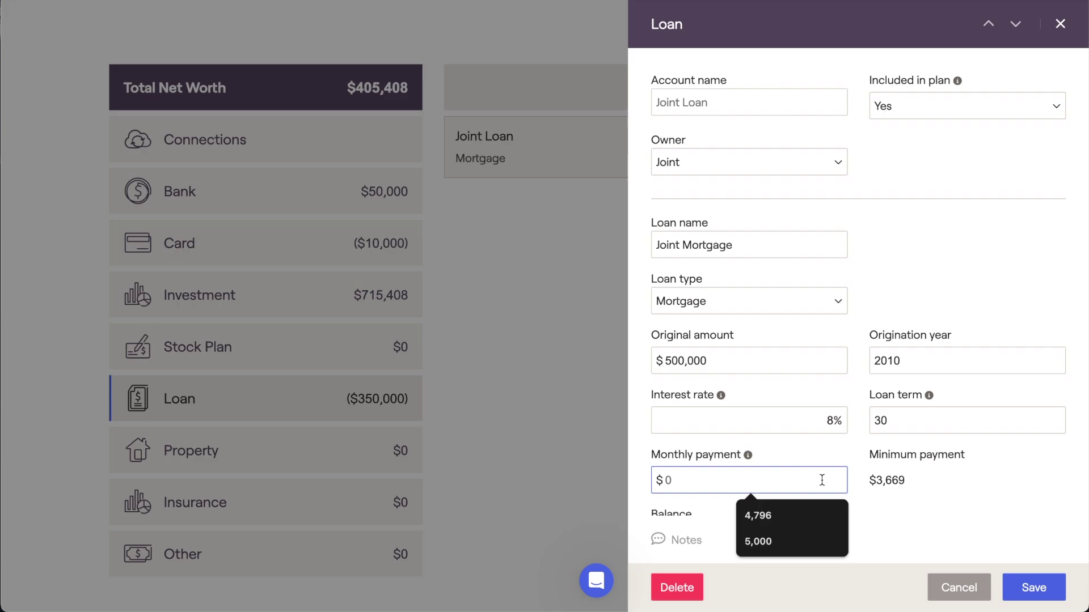
{"action": "type", "text": "4,000"}
{"action": "left_click", "coordinate": [849, 507]}
{"action": "scroll", "coordinate": [849, 507], "scroll_direction": "down", "scroll_amount": 4}
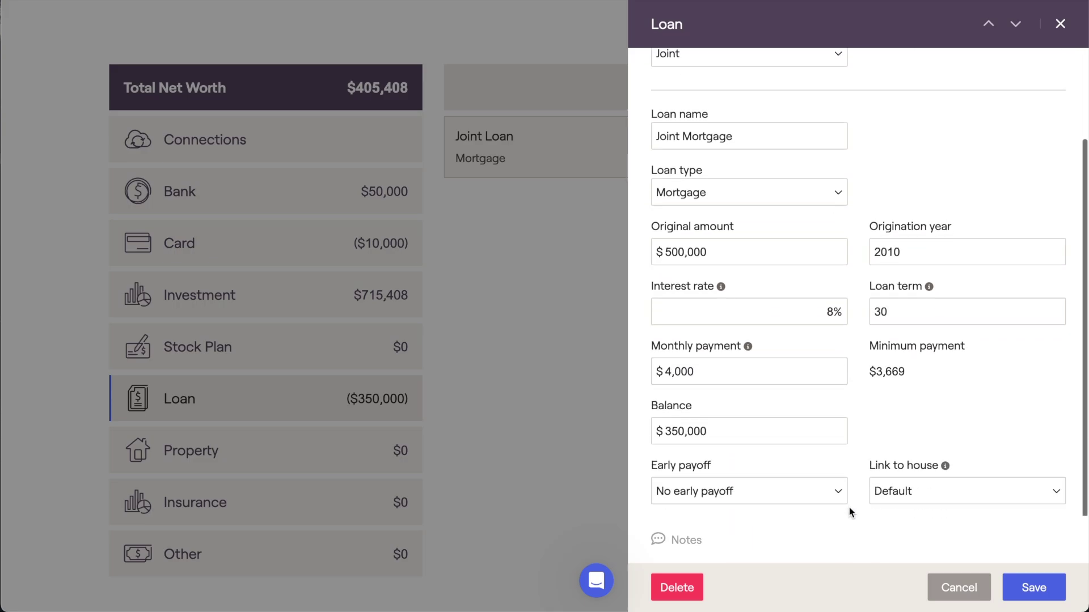
{"action": "left_click", "coordinate": [931, 490]}
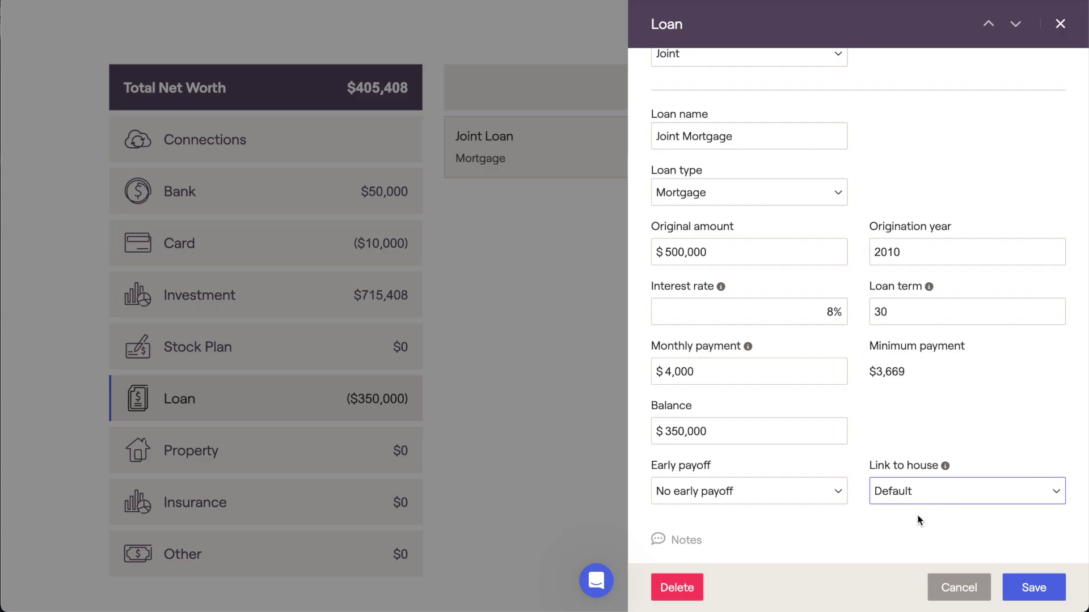
{"action": "left_click", "coordinate": [1010, 587]}
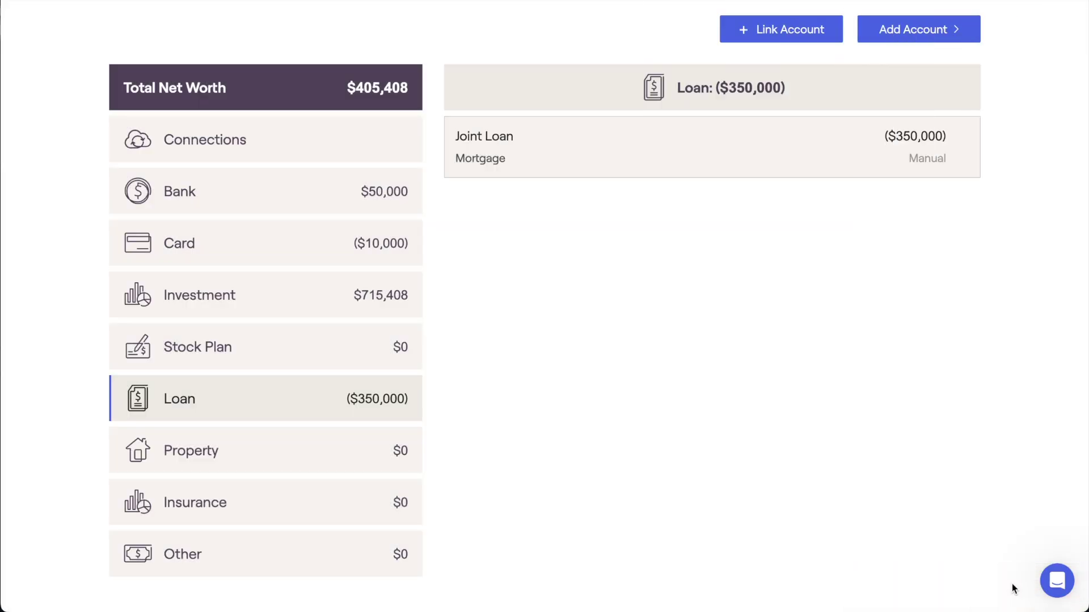
Open the Primary Home property and switch it from rented to owned.
{"action": "left_click", "coordinate": [413, 455]}
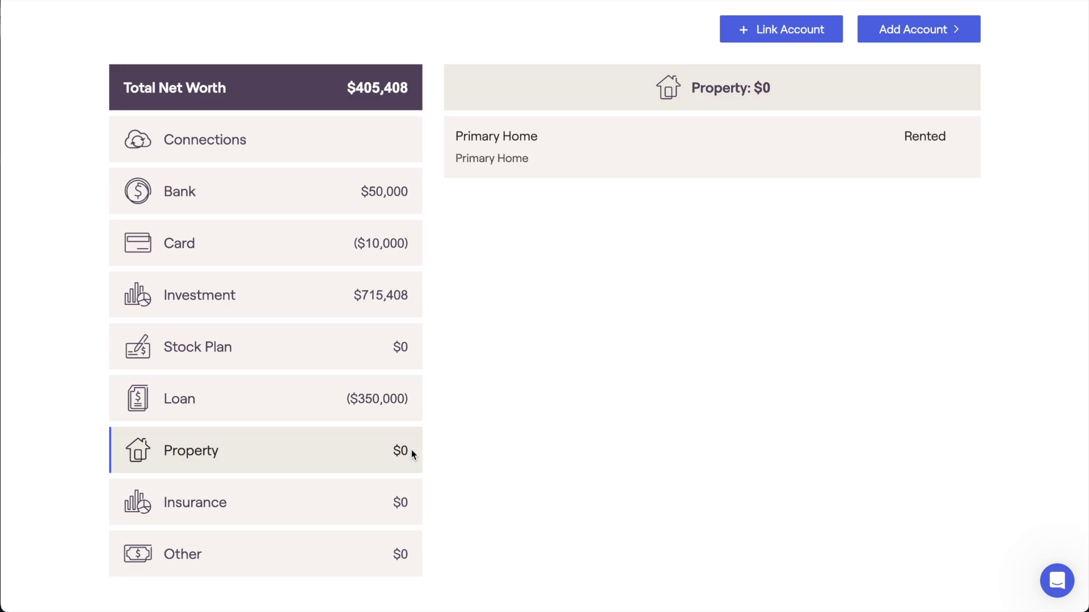
{"action": "left_click", "coordinate": [623, 169]}
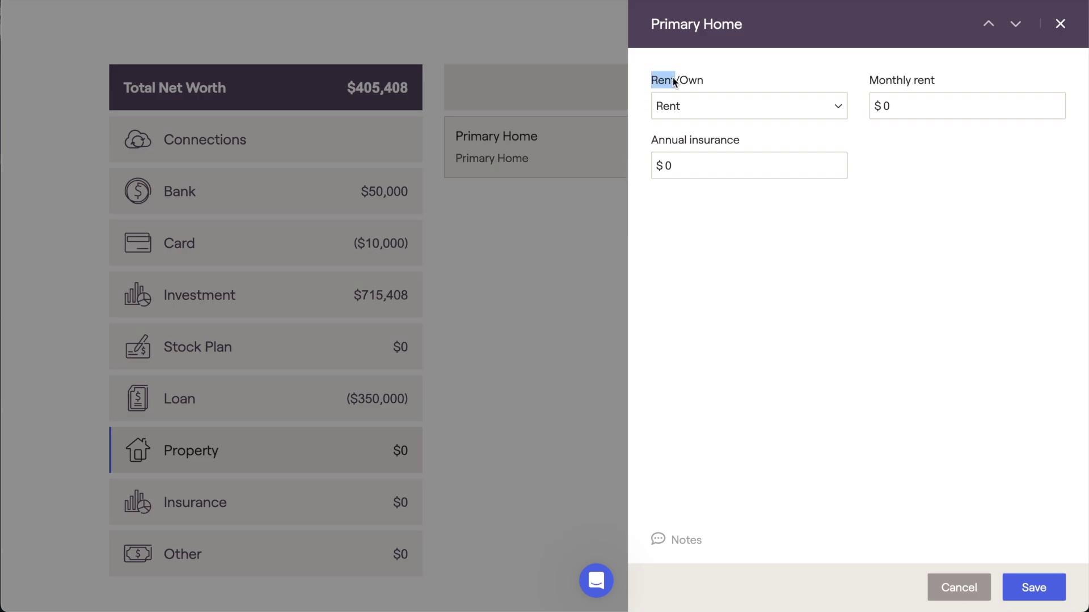
{"action": "left_click", "coordinate": [712, 80]}
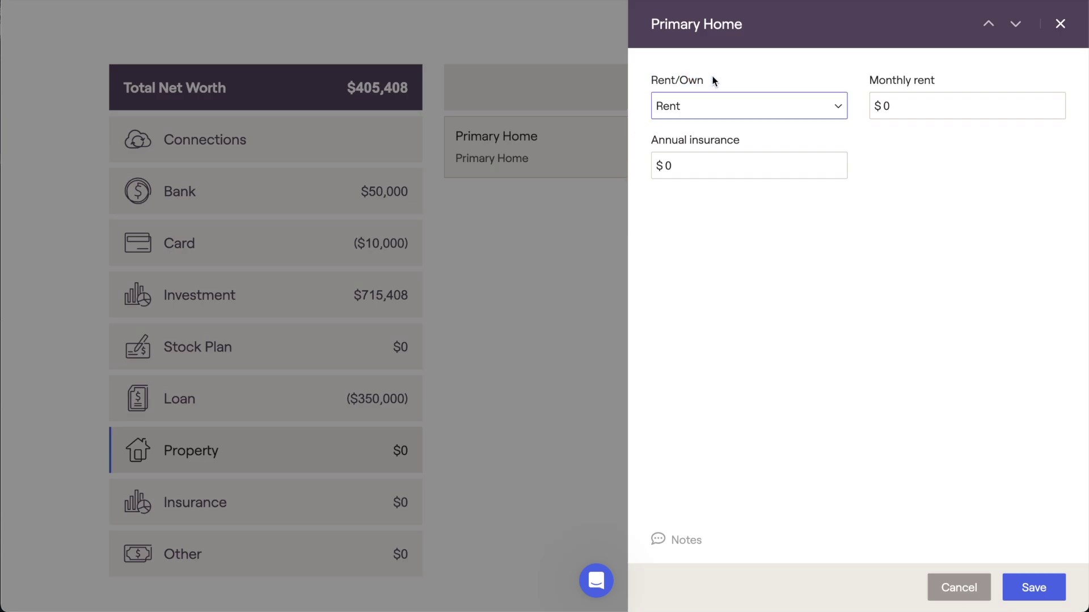
{"action": "left_click", "coordinate": [727, 102]}
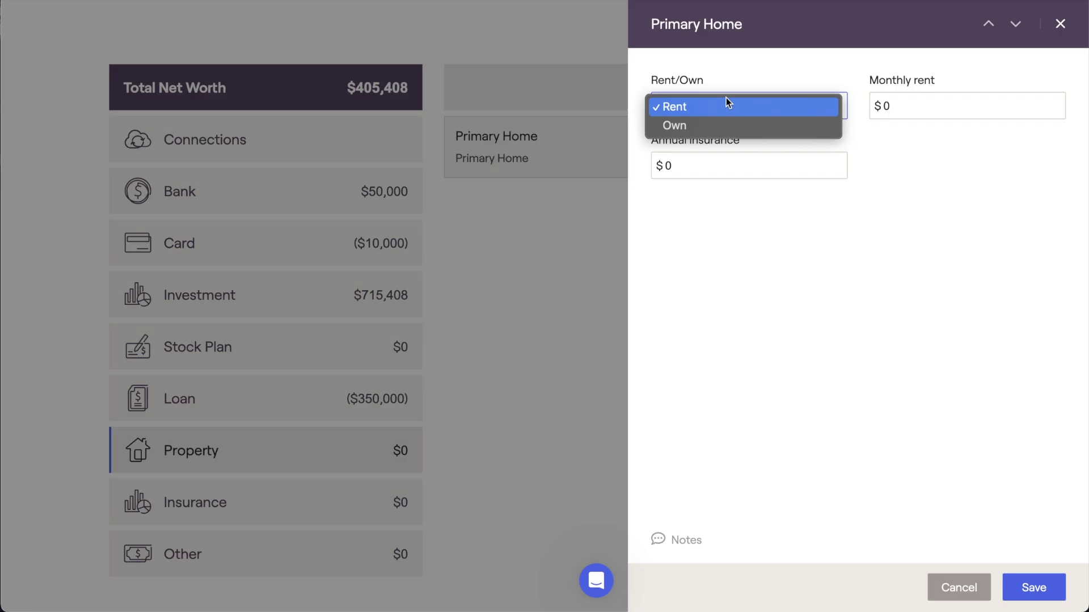
{"action": "left_click", "coordinate": [740, 88]}
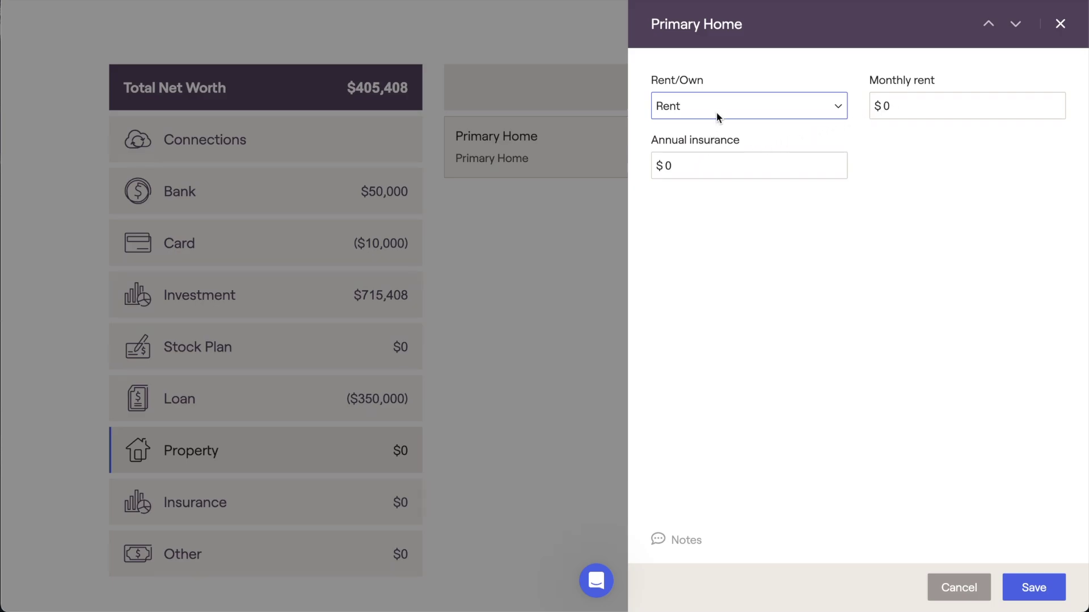
{"action": "key", "text": "Down"}
Enter a 750,000 current value, 650000 purchase price and 2000 annual property tax.
{"action": "left_click", "coordinate": [677, 285]}
{"action": "key", "text": "BackSpace"}
{"action": "type", "text": "750,000"}
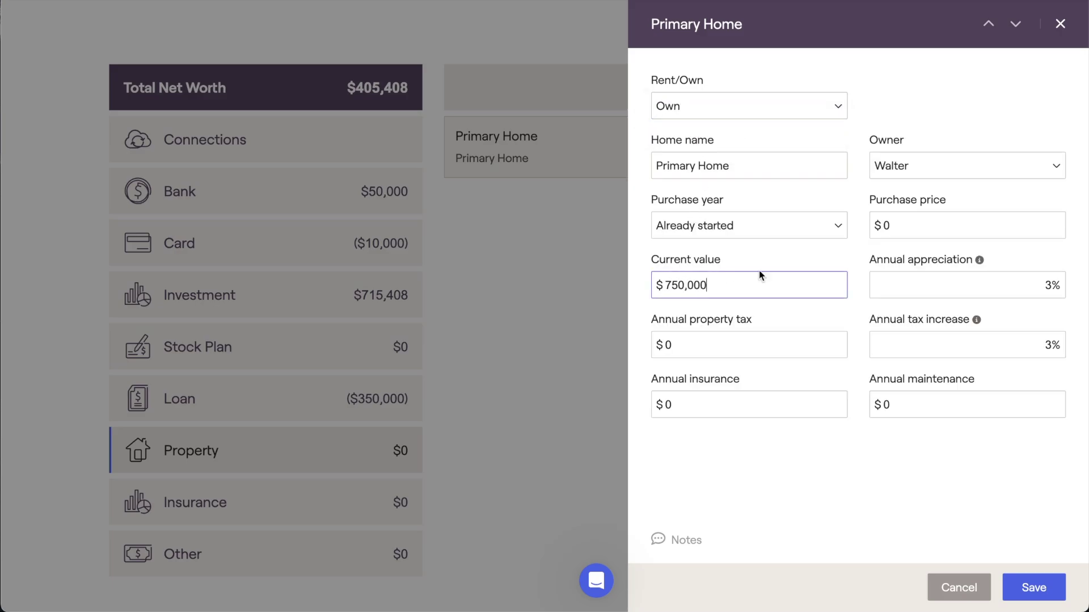
{"action": "left_click", "coordinate": [894, 228]}
{"action": "key", "text": "BackSpace"}
{"action": "type", "text": "650000"}
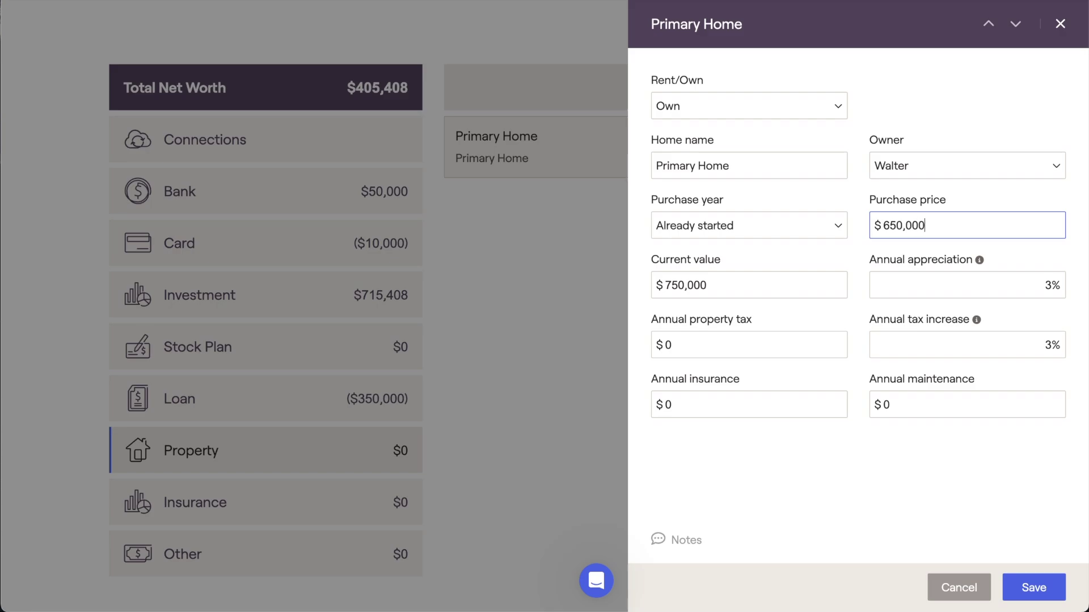
{"action": "left_click", "coordinate": [717, 340]}
{"action": "key", "text": "BackSpace"}
{"action": "type", "text": "2000"}
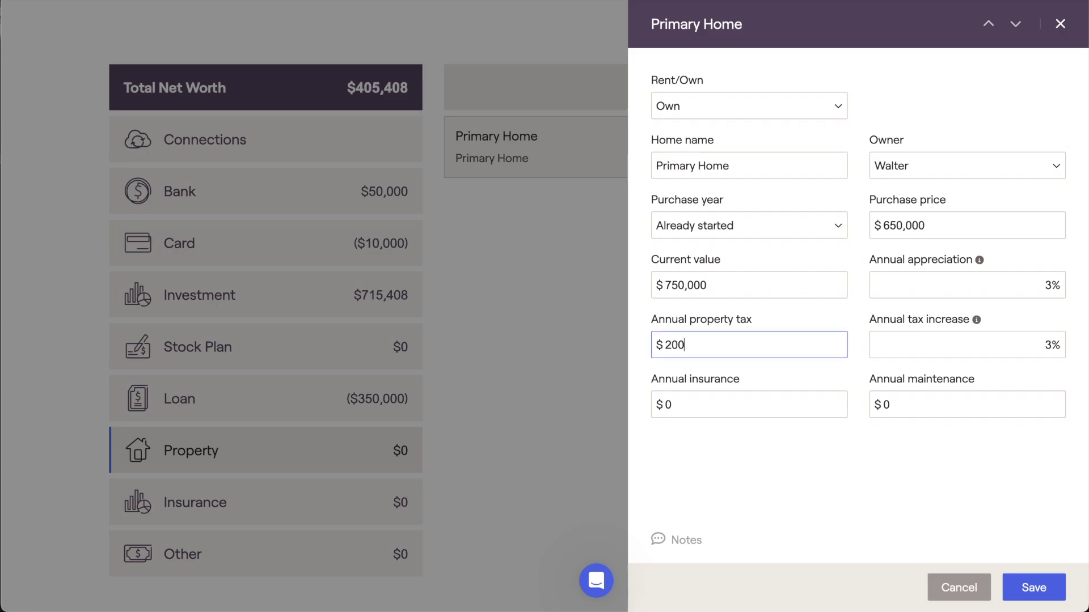
Set a 2.5% tax increase, 1000 insurance and 500 maintenance, then save the Primary Home.
{"action": "left_click", "coordinate": [898, 342]}
{"action": "key", "text": "BackSpace"}
{"action": "type", "text": "2.5"}
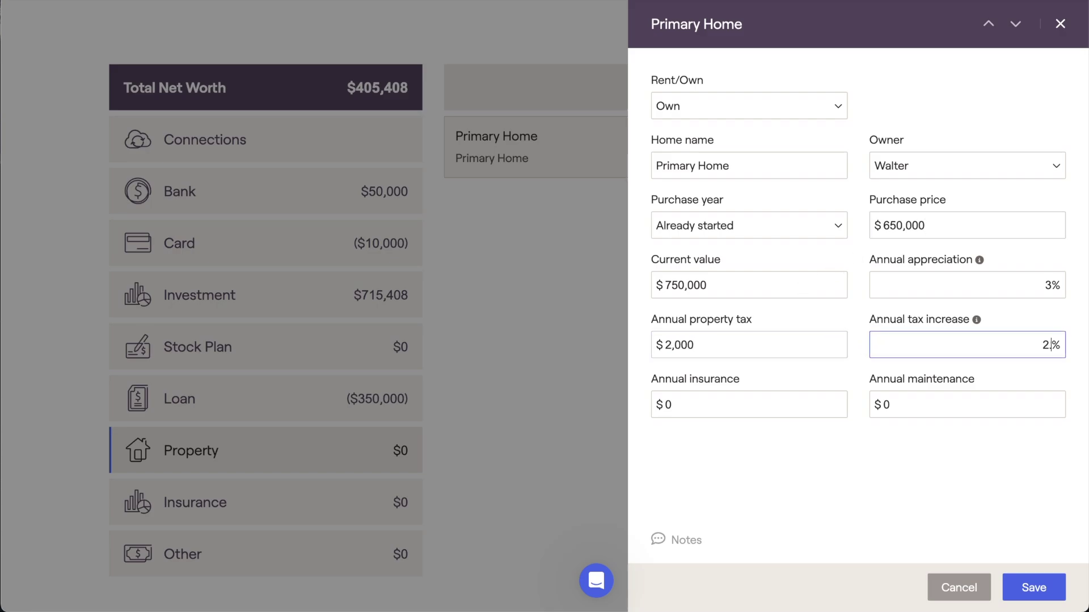
{"action": "left_click", "coordinate": [773, 401]}
{"action": "key", "text": "BackSpace"}
{"action": "type", "text": "1000"}
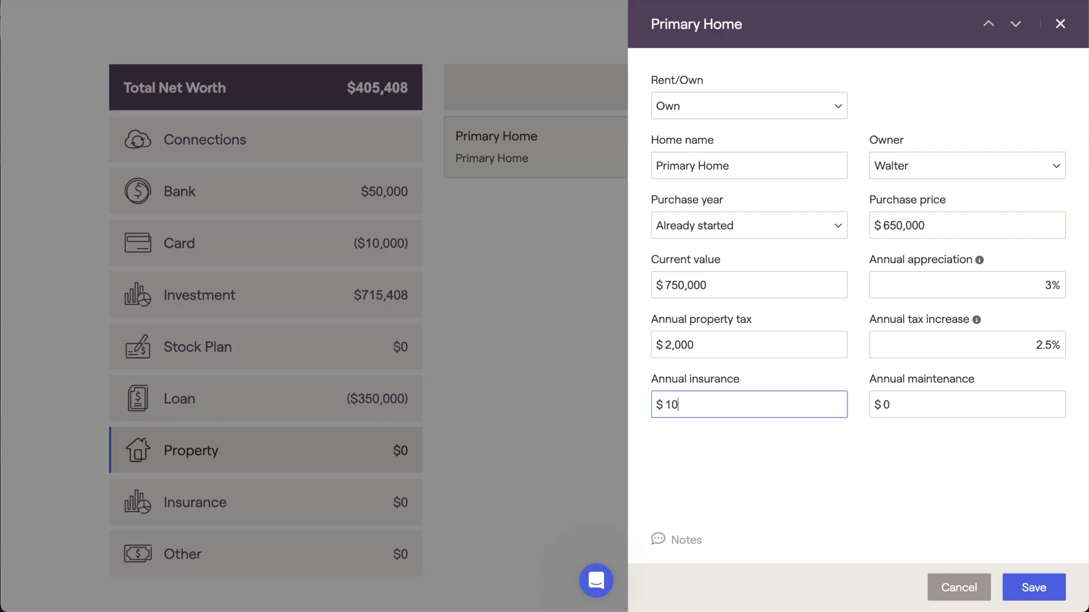
{"action": "left_click", "coordinate": [911, 405]}
{"action": "key", "text": "BackSpace"}
{"action": "type", "text": "500"}
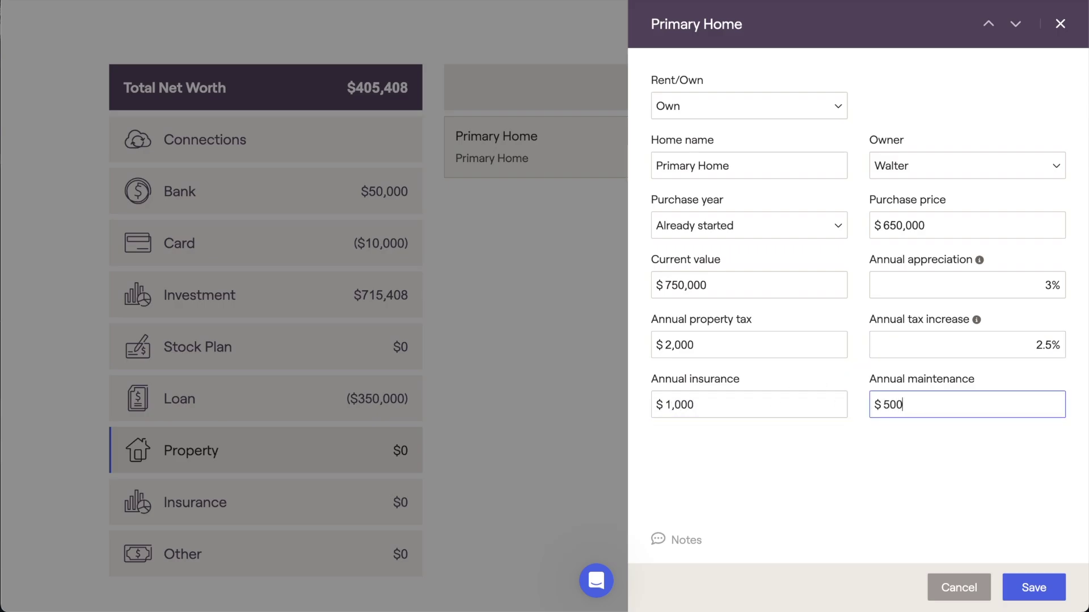
{"action": "key", "text": "Return"}
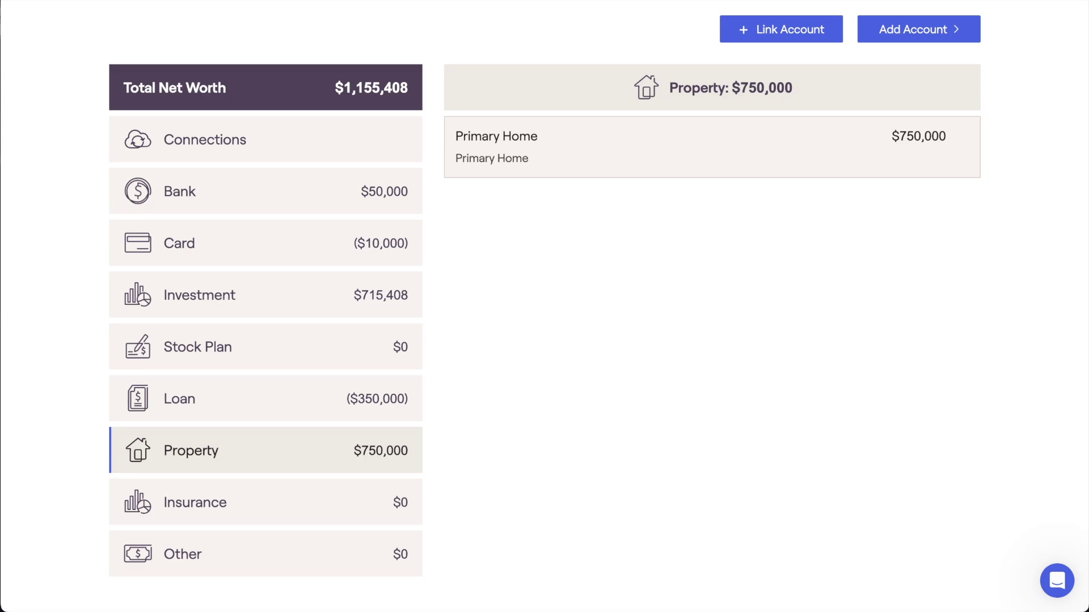
Add a Vacation Home property and close its empty details panel.
{"action": "left_click", "coordinate": [868, 43]}
{"action": "mouse_move", "coordinate": [869, 178]}
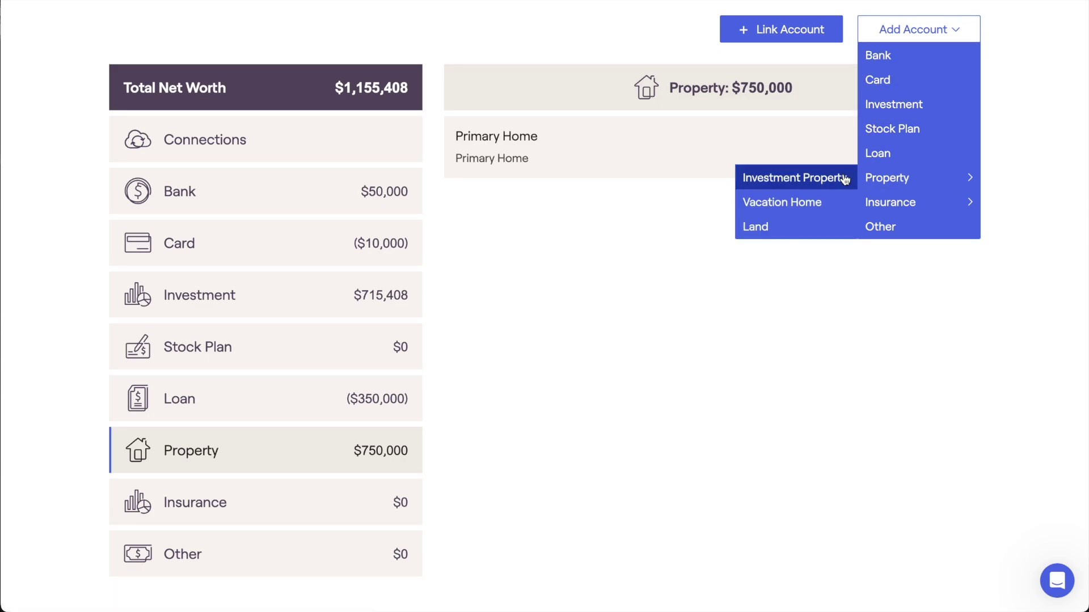
{"action": "left_click", "coordinate": [843, 207]}
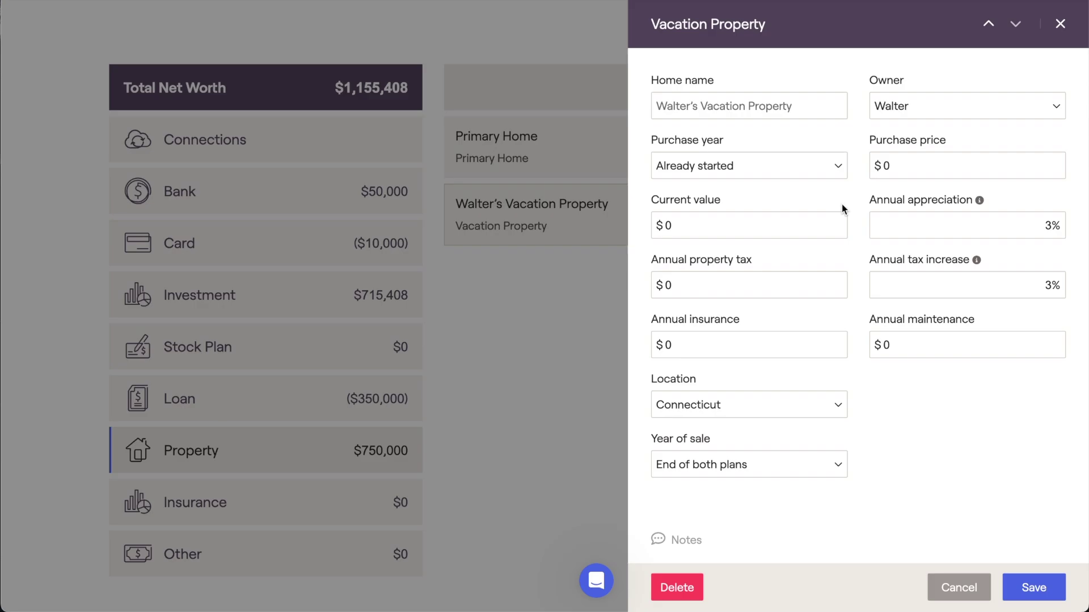
{"action": "key", "text": "Escape"}
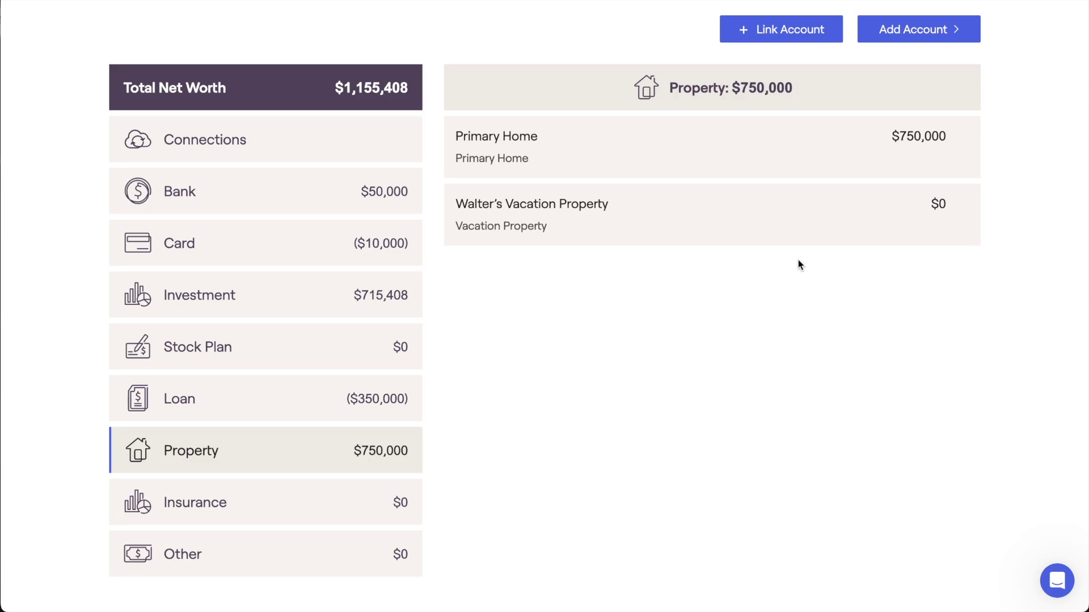
Add a Group Life policy with a 2500 annual premium and 500000 death benefit, then save.
{"action": "left_click", "coordinate": [911, 40]}
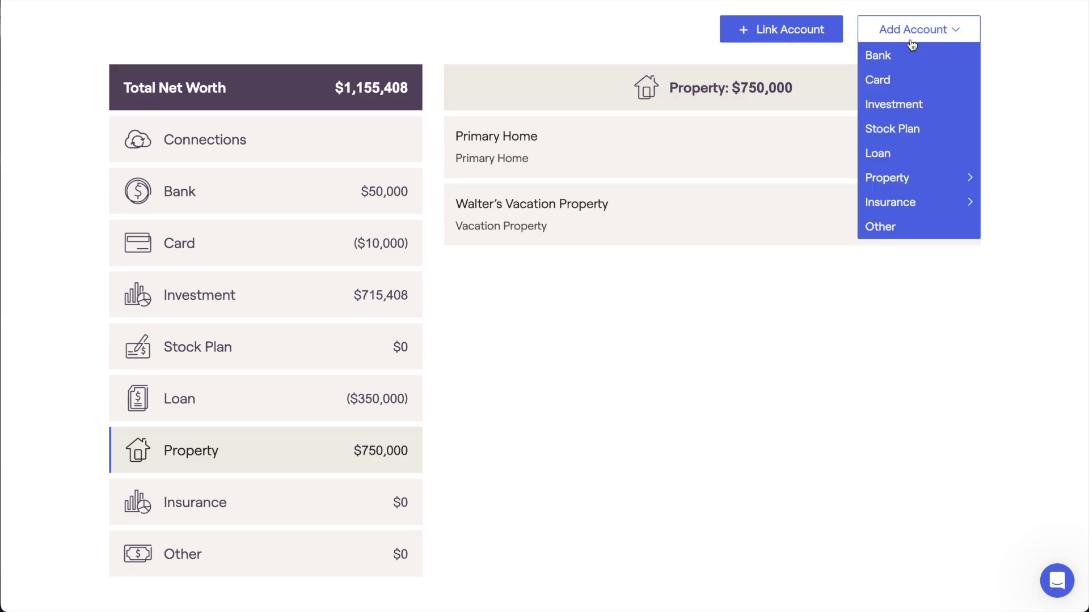
{"action": "mouse_move", "coordinate": [919, 201]}
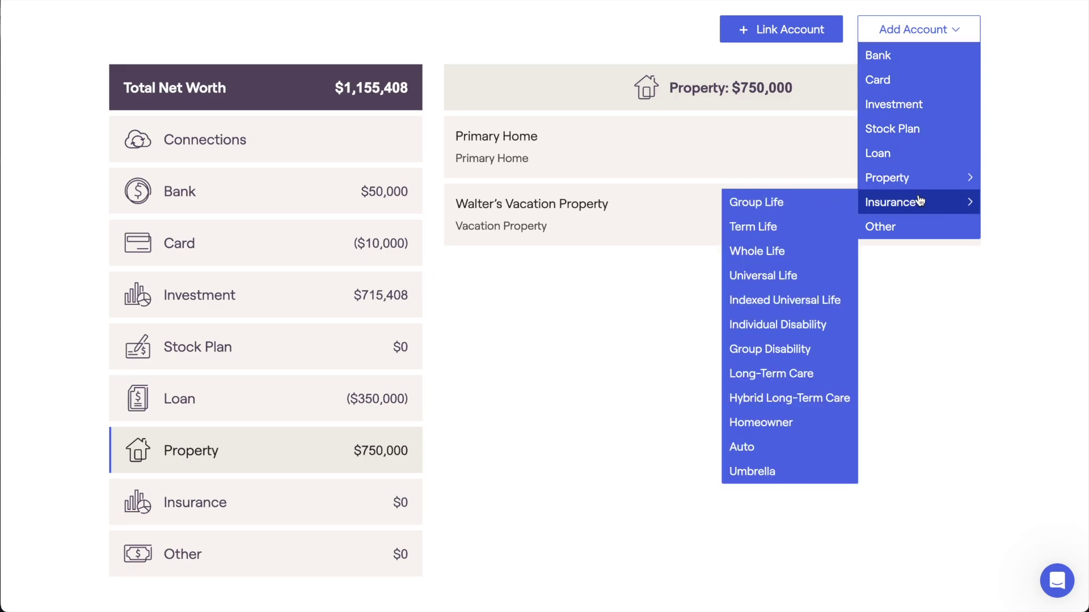
{"action": "left_click", "coordinate": [838, 207]}
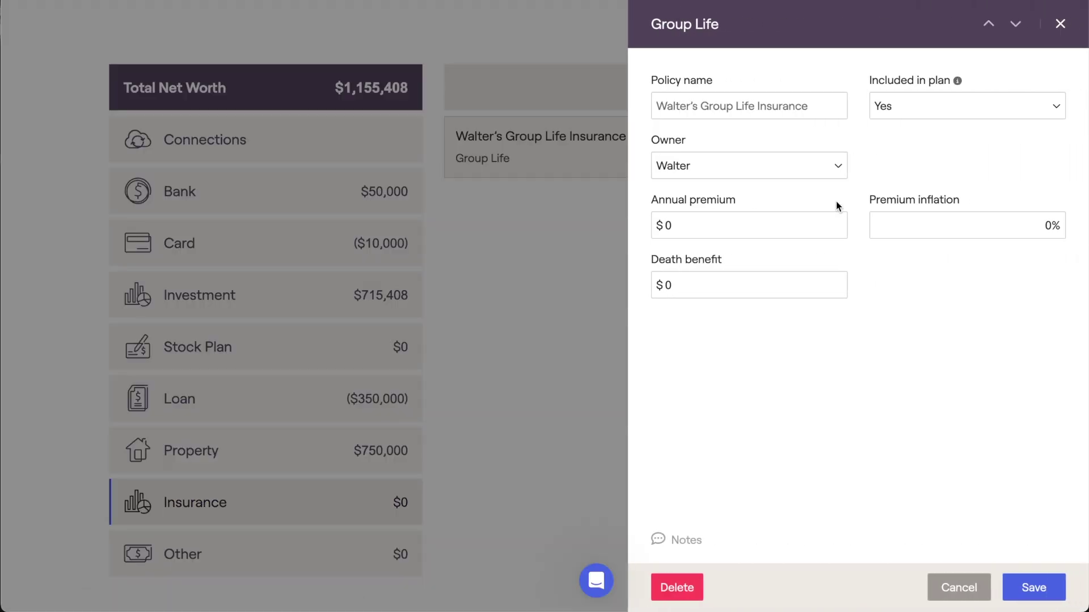
{"action": "left_click", "coordinate": [748, 223]}
{"action": "type", "text": "2500"}
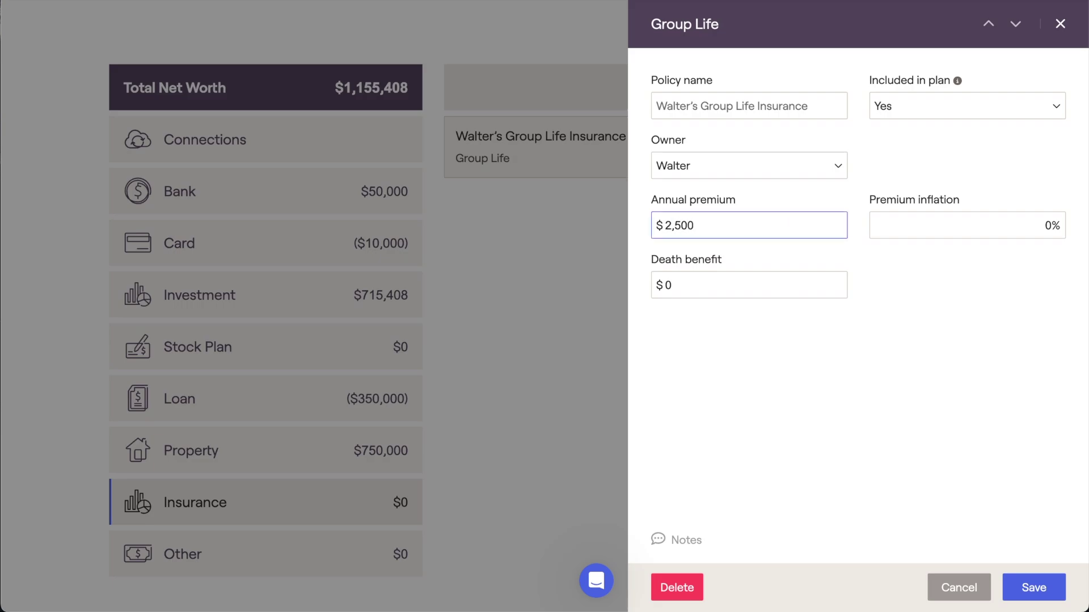
{"action": "left_click", "coordinate": [746, 286]}
{"action": "type", "text": "500000"}
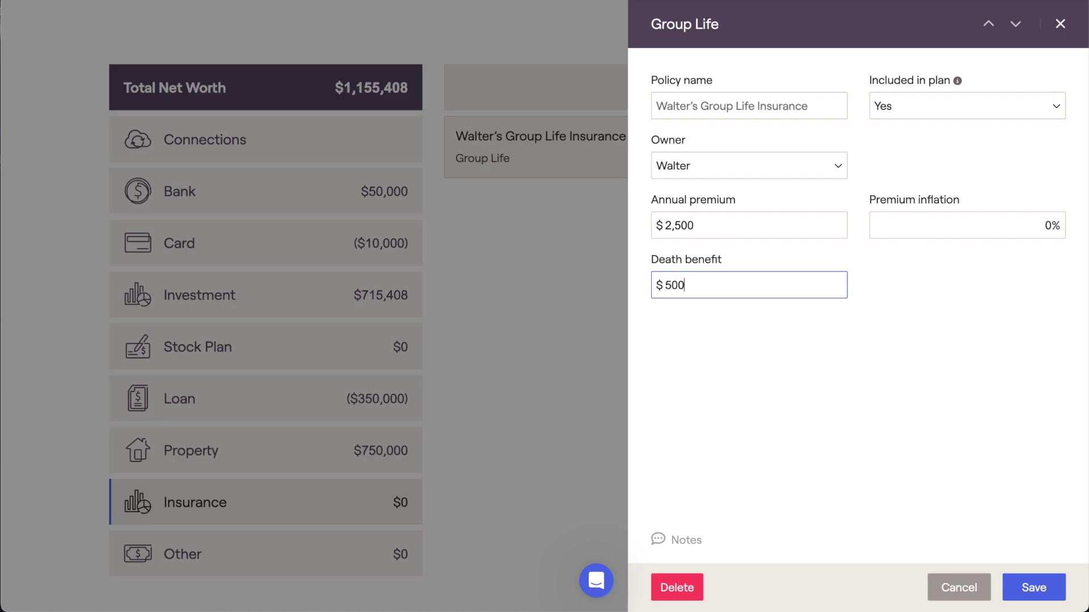
{"action": "left_click", "coordinate": [744, 333]}
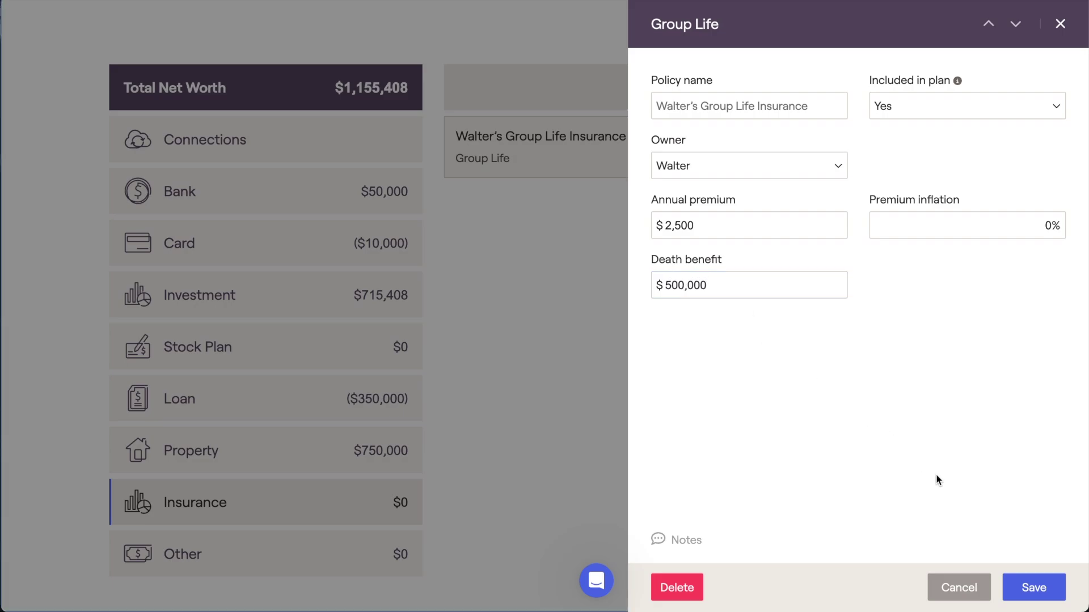
{"action": "left_click", "coordinate": [1033, 586]}
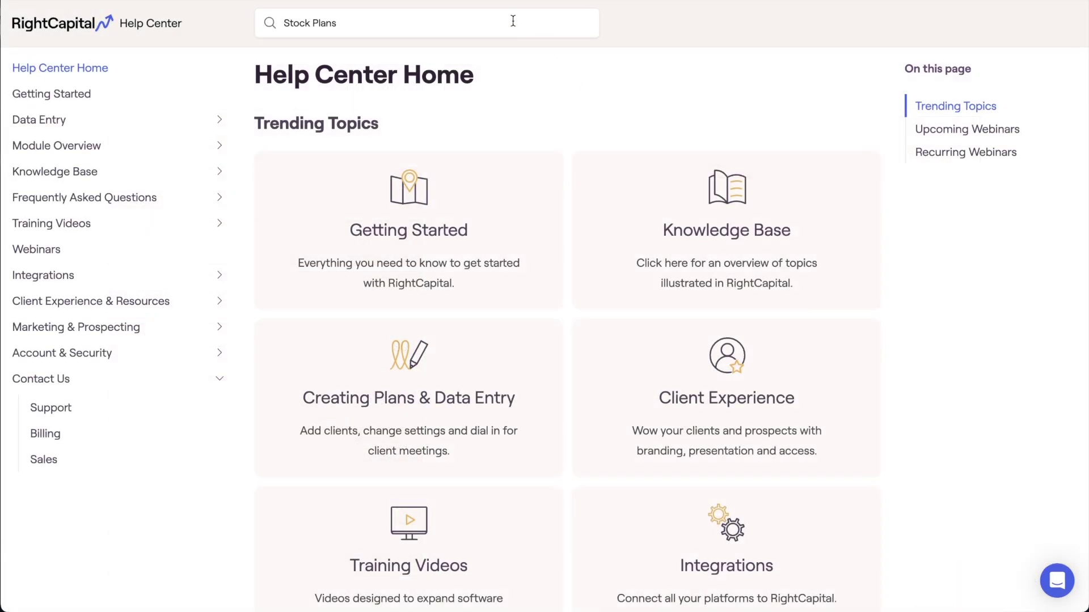
Search the Help Center for 'Insurance Policies' and open the Insurance Policies - Data Entry article.
{"action": "left_click", "coordinate": [513, 21]}
{"action": "key", "text": "BackSpace"}
{"action": "key", "text": "BackSpace"}
{"action": "key", "text": "BackSpace"}
{"action": "key", "text": "BackSpace"}
{"action": "key", "text": "BackSpace"}
{"action": "key", "text": "BackSpace"}
{"action": "key", "text": "BackSpace"}
{"action": "key", "text": "BackSpace"}
{"action": "key", "text": "BackSpace"}
{"action": "key", "text": "BackSpace"}
{"action": "key", "text": "BackSpace"}
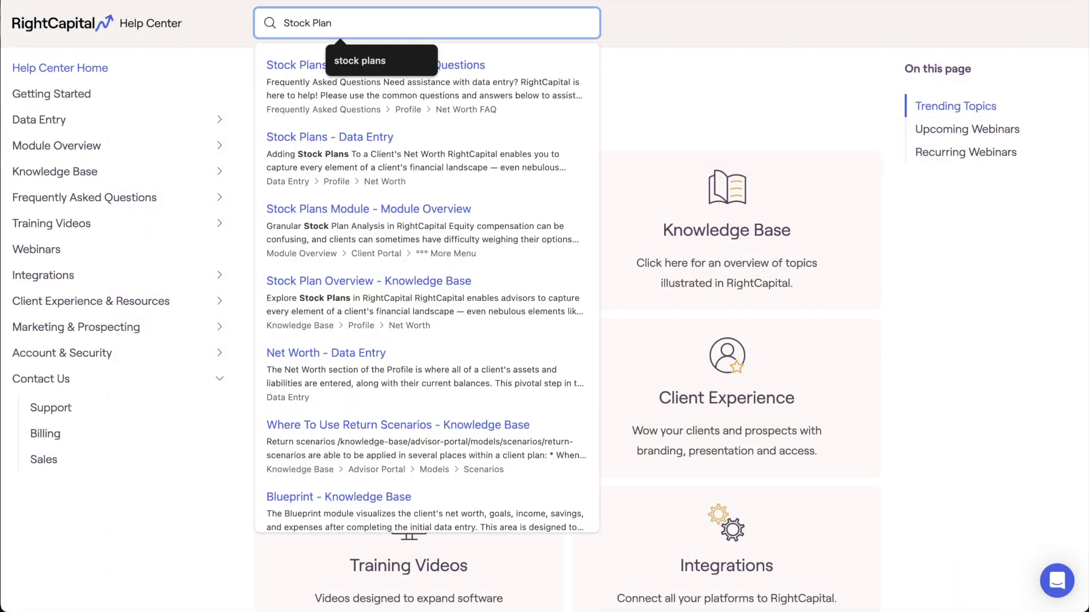
{"action": "type", "text": "Insurance Policies"}
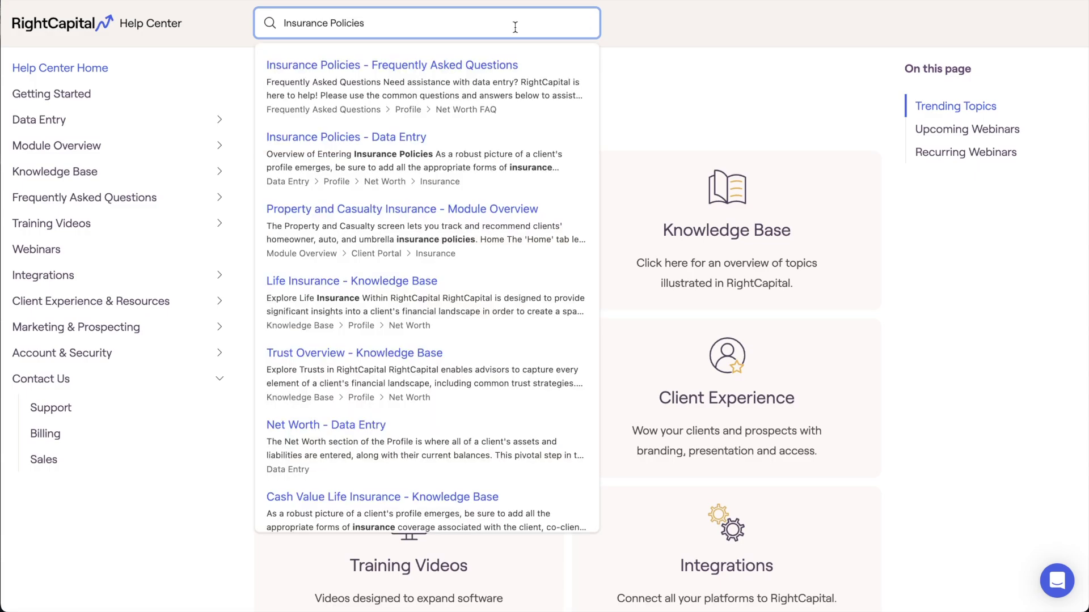
{"action": "left_click", "coordinate": [558, 136]}
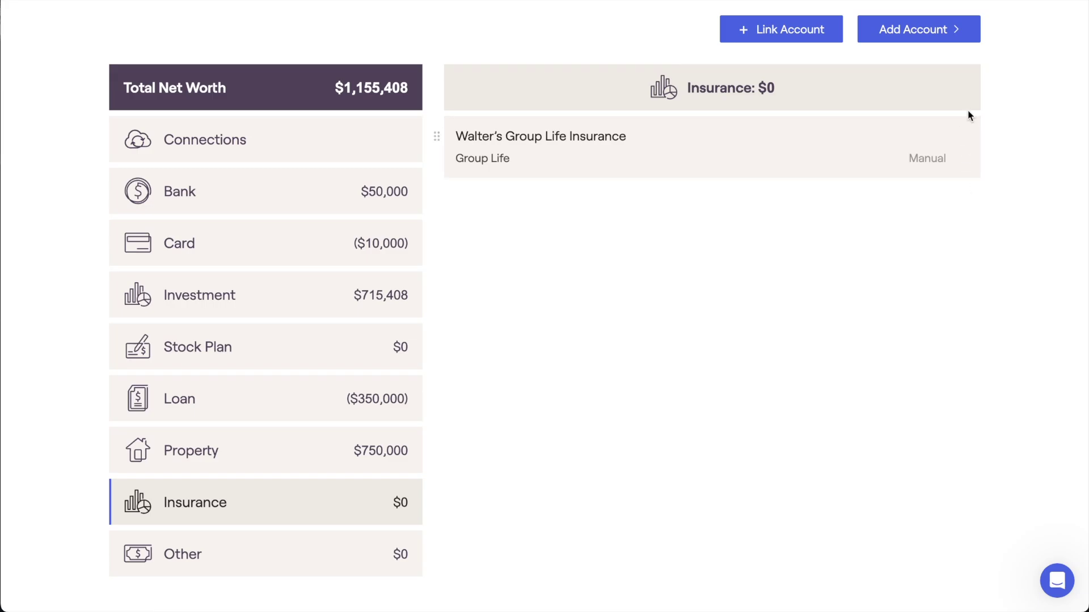
Add an Other asset and change its type from Note receivable to Business - C Corp.
{"action": "left_click", "coordinate": [967, 38]}
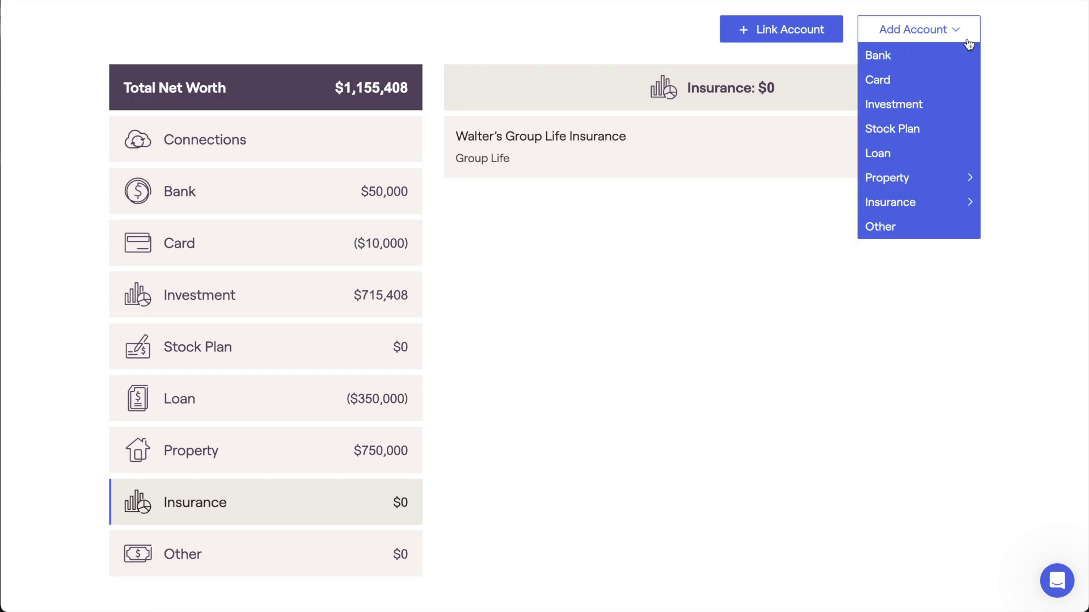
{"action": "left_click", "coordinate": [940, 233]}
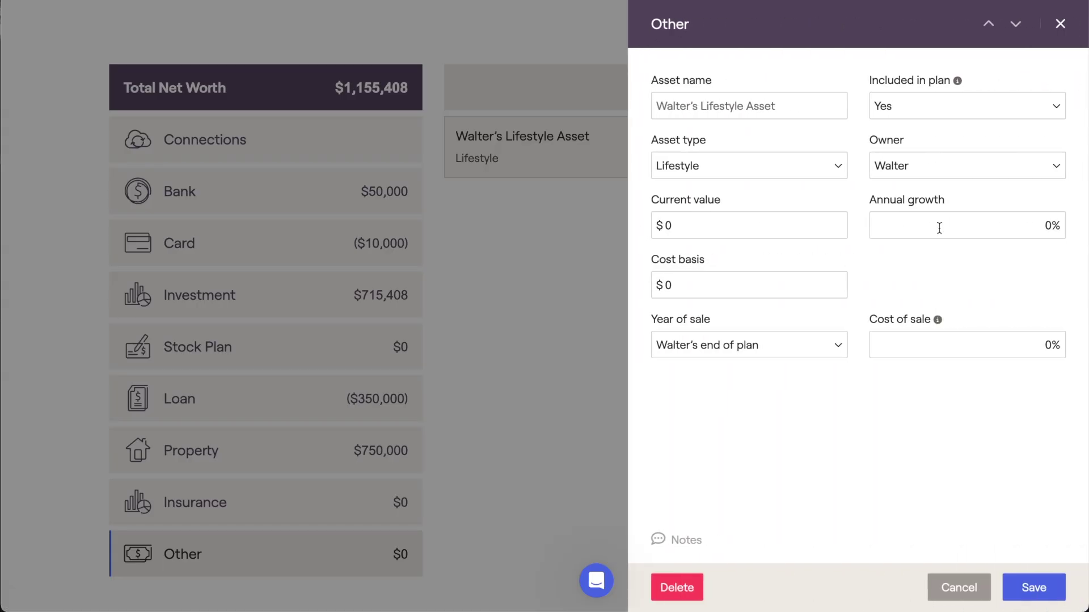
{"action": "left_click", "coordinate": [811, 175]}
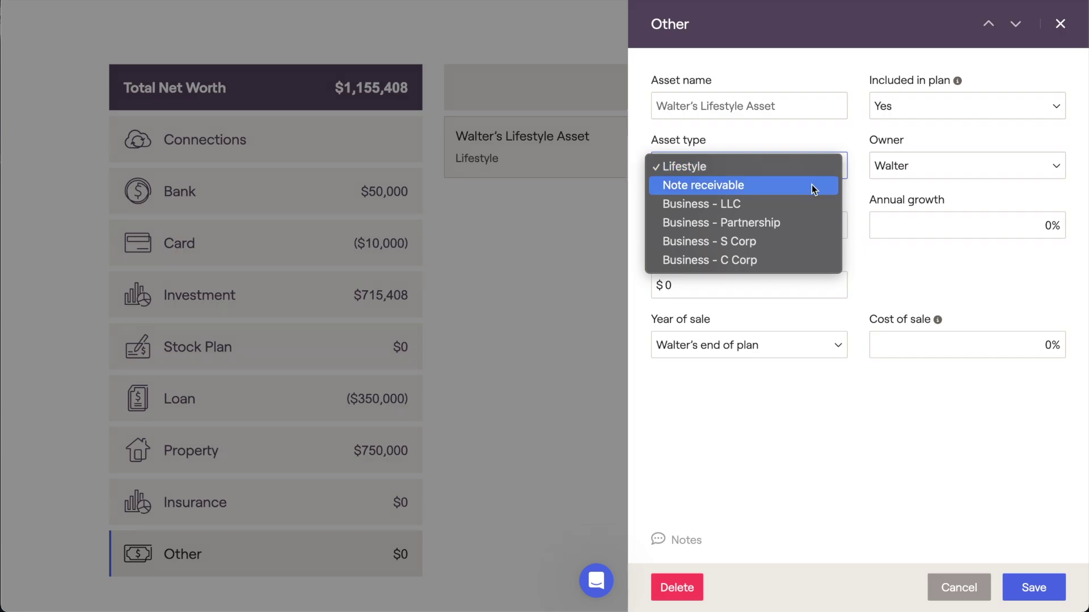
{"action": "left_click", "coordinate": [811, 185]}
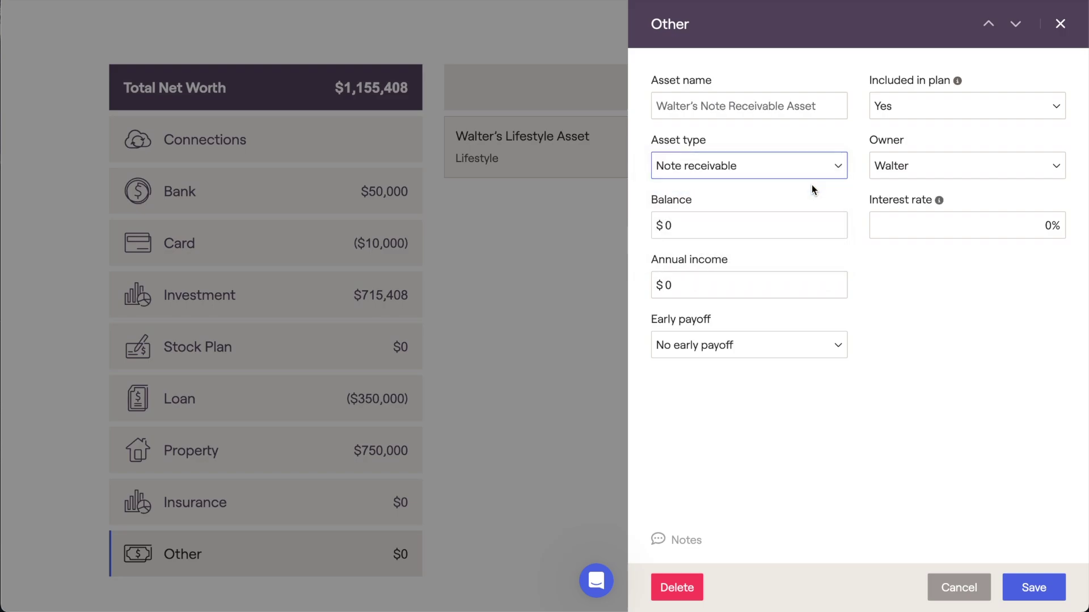
{"action": "left_click", "coordinate": [804, 171]}
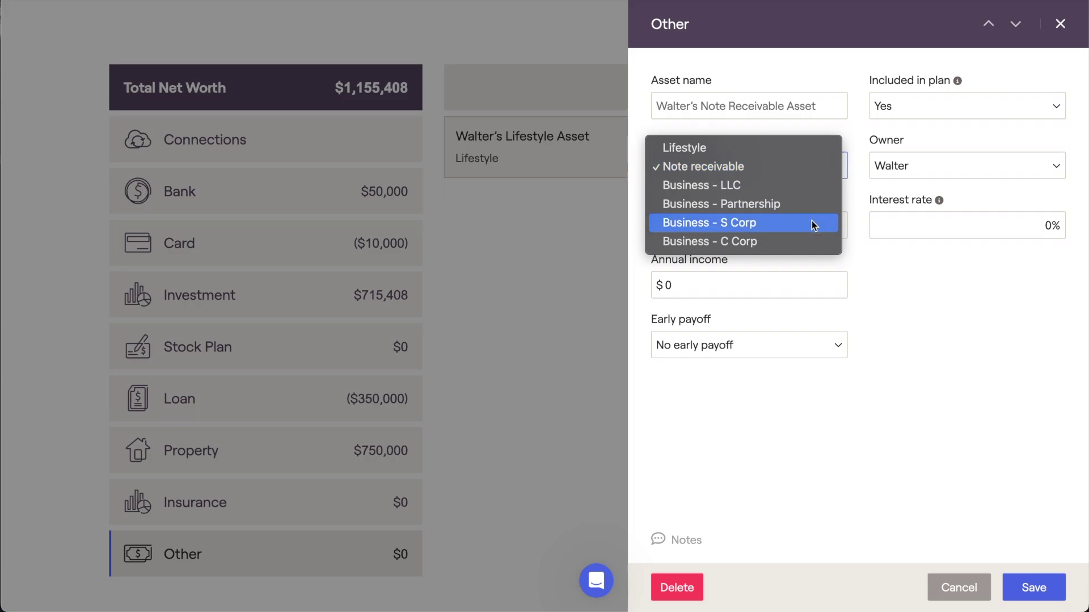
{"action": "left_click", "coordinate": [808, 243]}
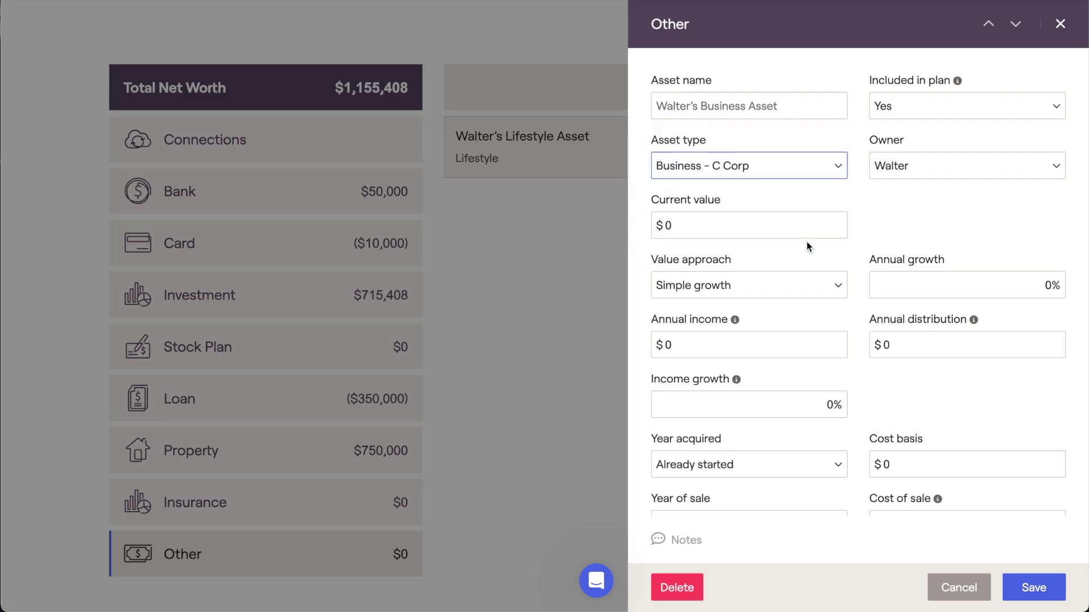
{"action": "scroll", "coordinate": [806, 242], "scroll_direction": "down", "scroll_amount": 3}
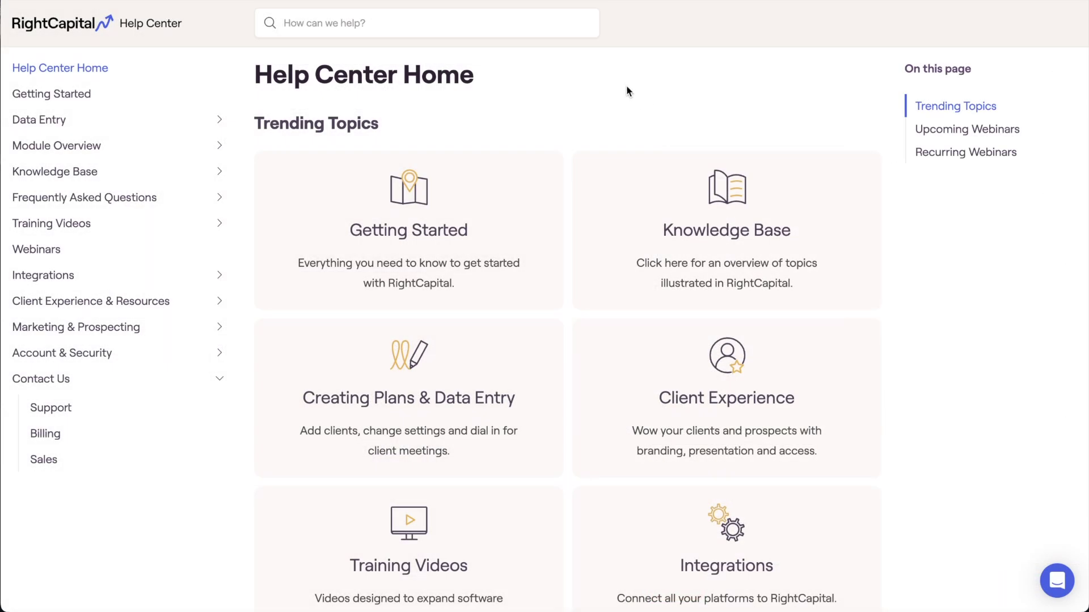
{"action": "left_click", "coordinate": [561, 35]}
Search the Help Center for 'Business Assets' and open the Business Assets - Data Entry article.
{"action": "type", "text": "Business"}
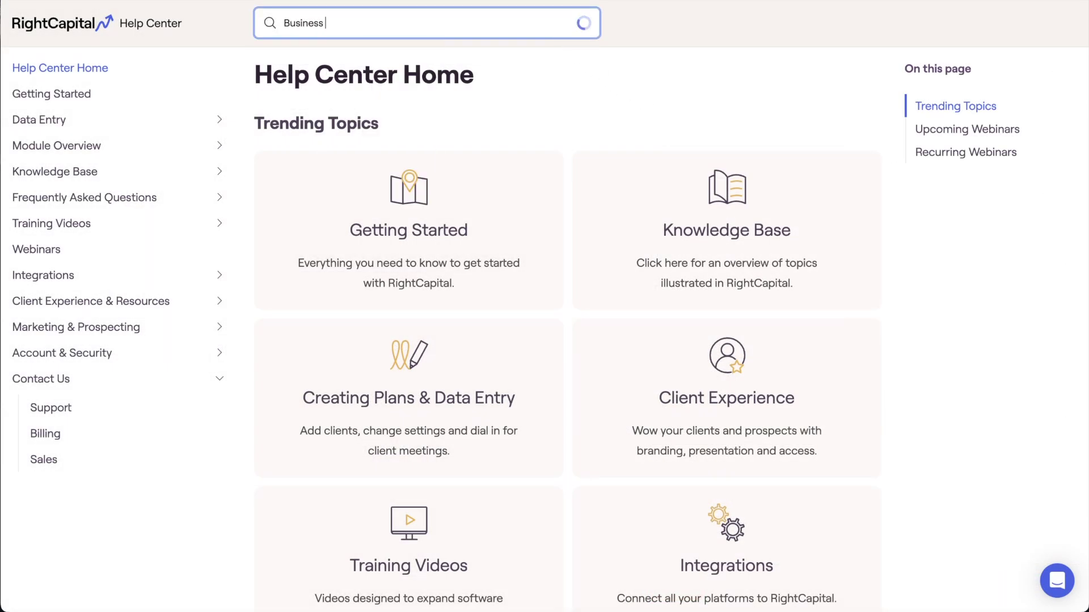
{"action": "type", "text": " Assets"}
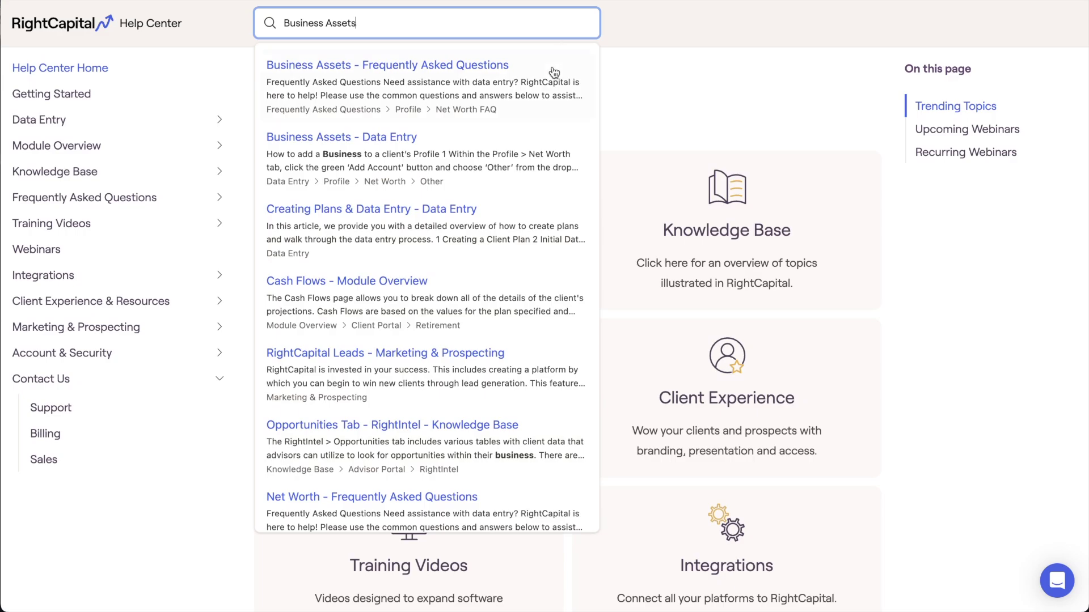
{"action": "left_click", "coordinate": [535, 146]}
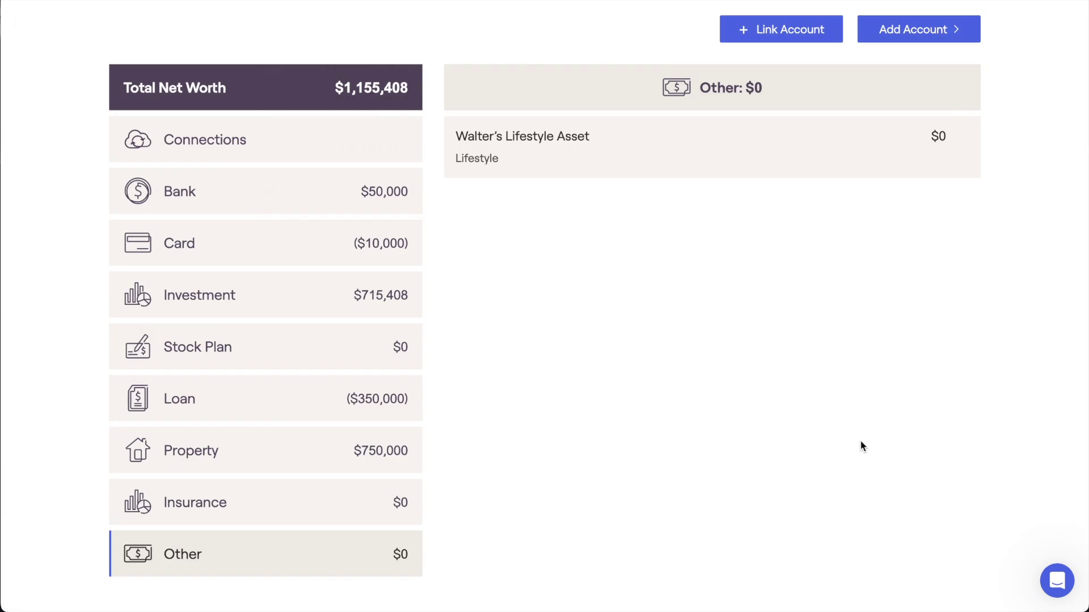
{"action": "scroll", "coordinate": [862, 446], "scroll_direction": "up", "scroll_amount": 5}
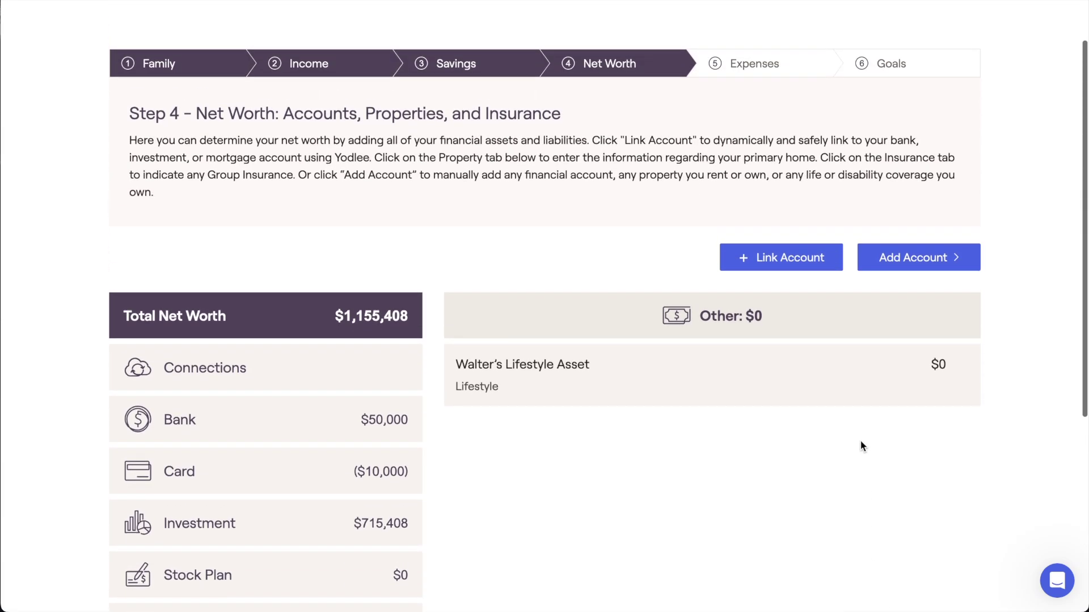
Go to the Expenses step, review the Pre-retirement Living Expenses description, and close it.
{"action": "scroll", "coordinate": [862, 447], "scroll_direction": "up", "scroll_amount": 1}
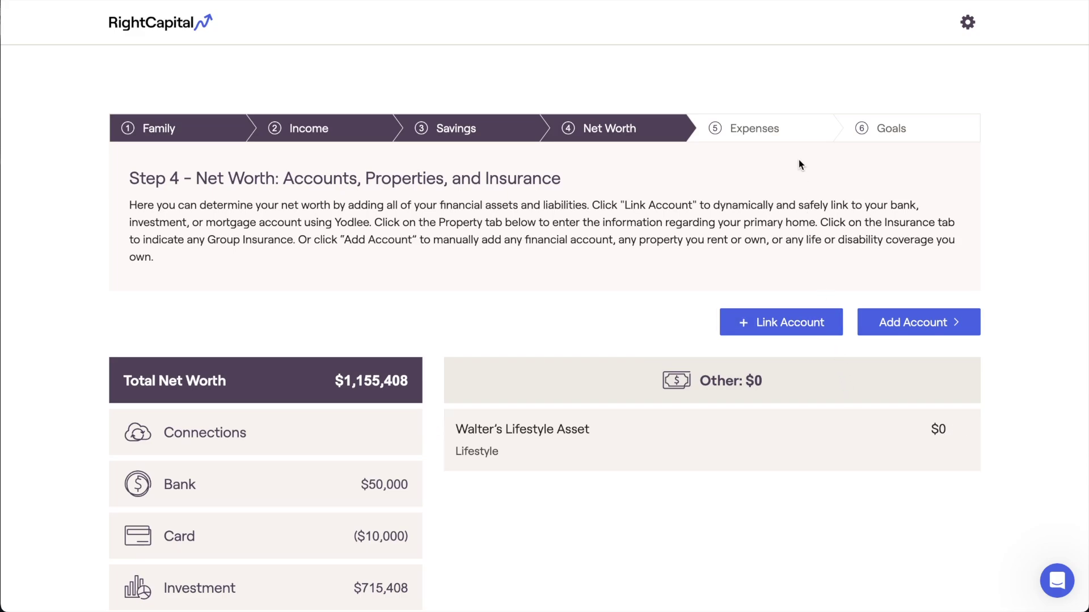
{"action": "left_click", "coordinate": [793, 139]}
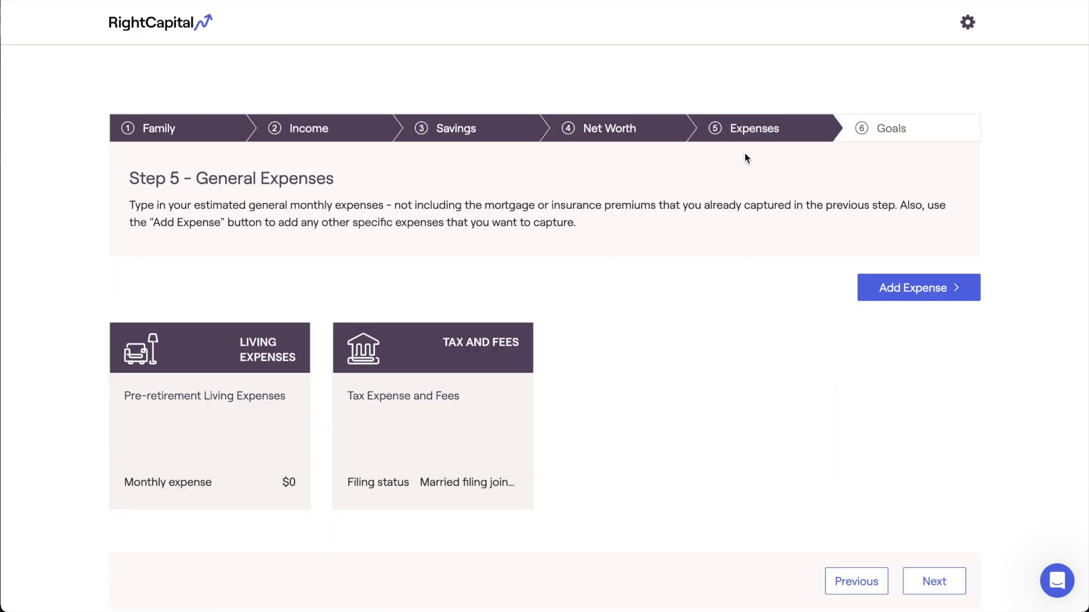
{"action": "left_click", "coordinate": [275, 430]}
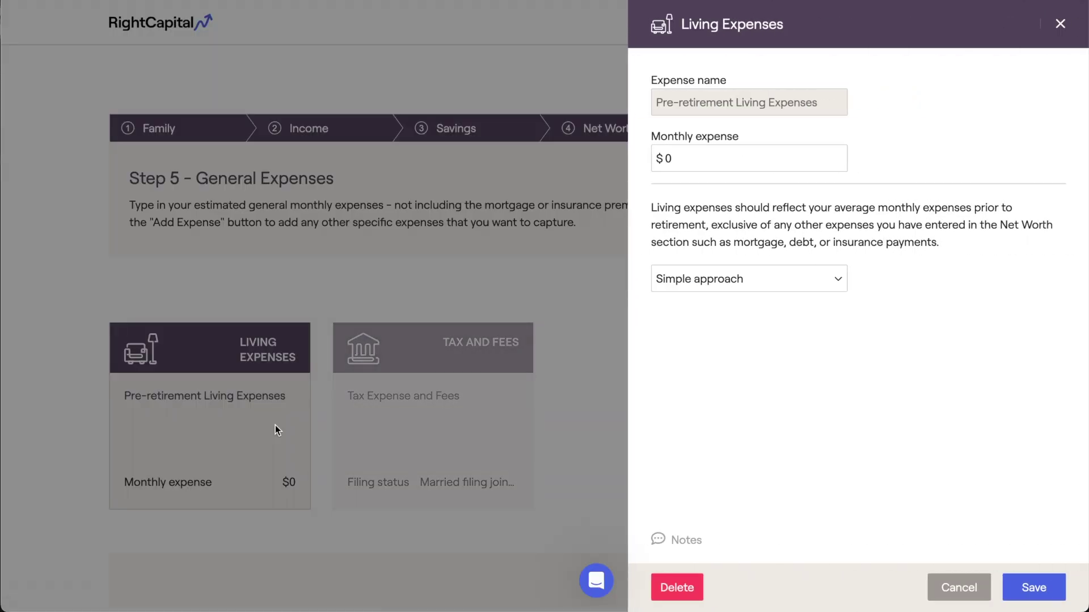
{"action": "left_click_drag", "start_coordinate": [650, 208], "coordinate": [965, 255]}
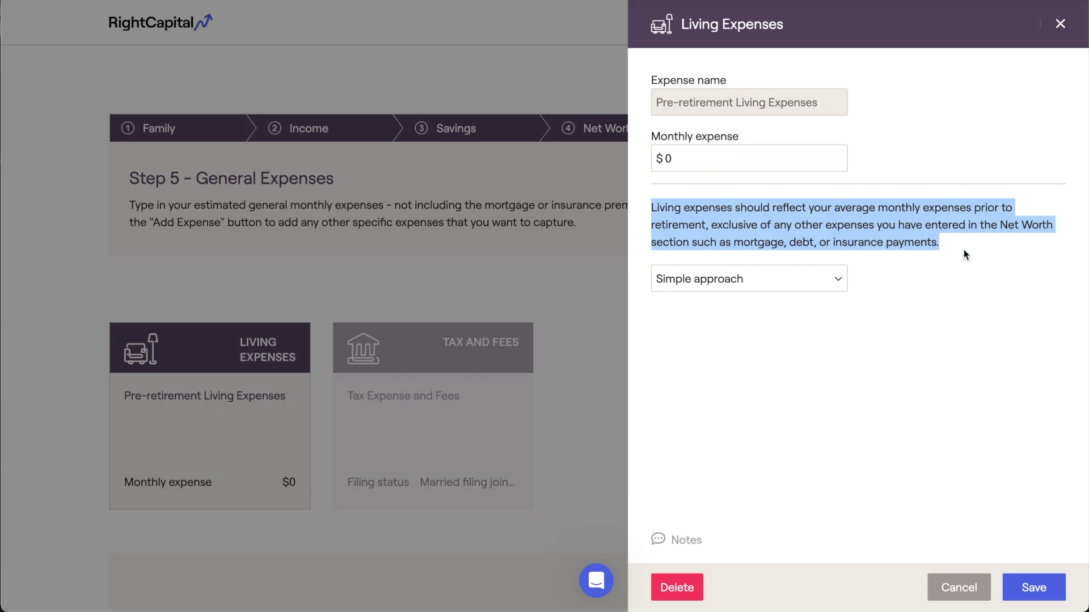
{"action": "key", "text": "Escape"}
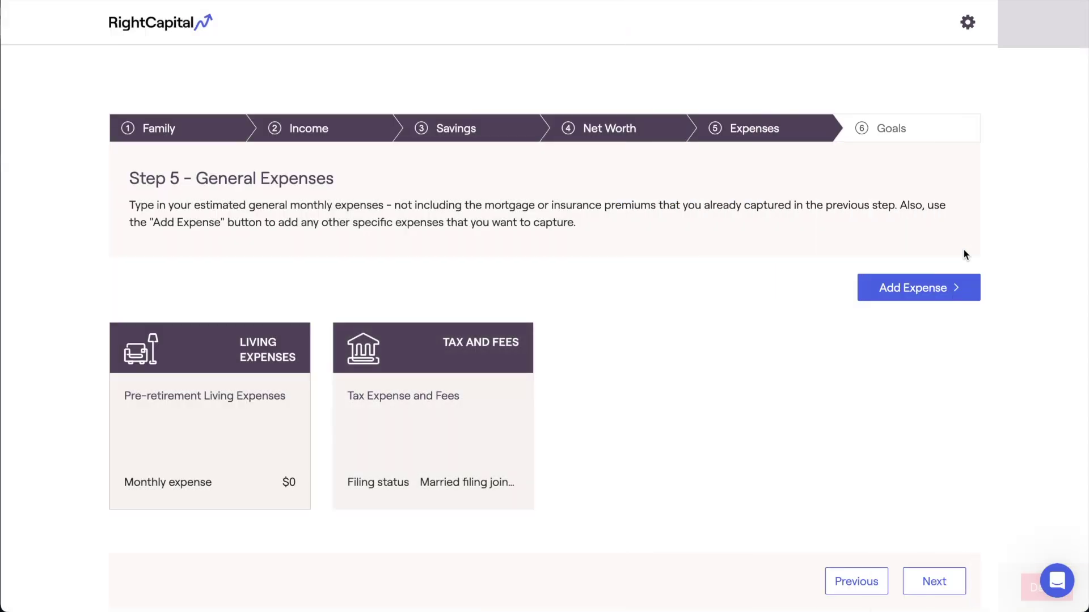
Return to Net Worth, list the client's bank accounts, and open the first checking account.
{"action": "left_click", "coordinate": [668, 142]}
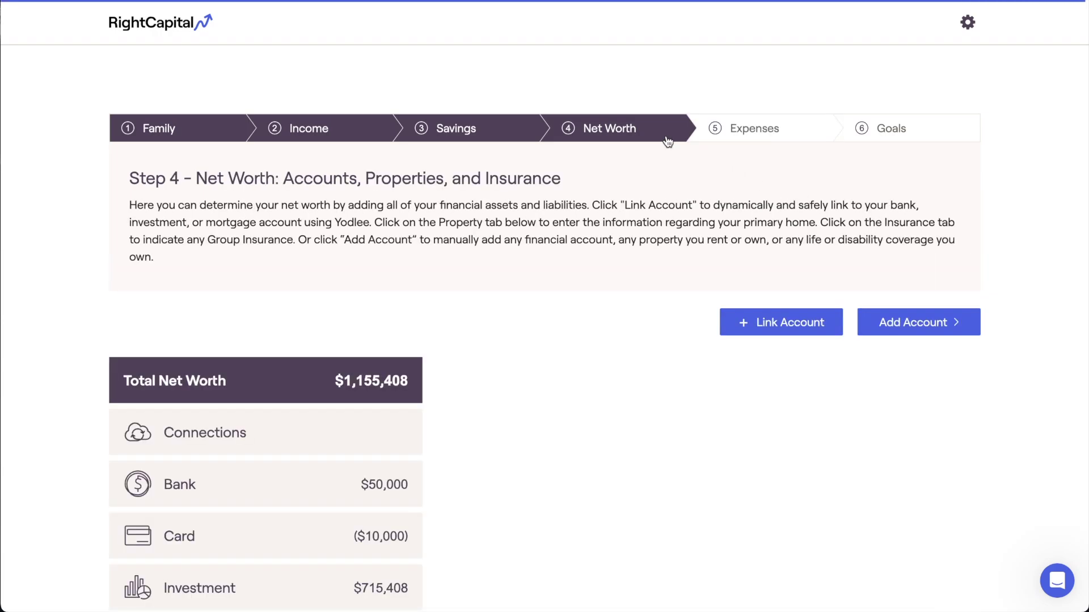
{"action": "scroll", "coordinate": [650, 320], "scroll_direction": "down", "scroll_amount": 2}
{"action": "scroll", "coordinate": [649, 317], "scroll_direction": "down", "scroll_amount": 5}
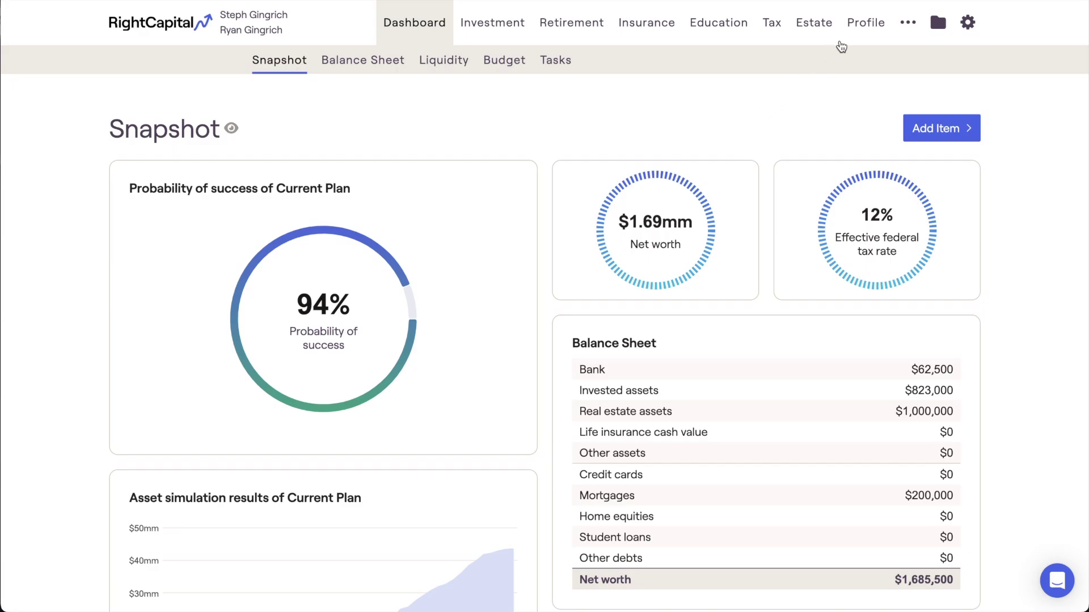
{"action": "left_click", "coordinate": [852, 38]}
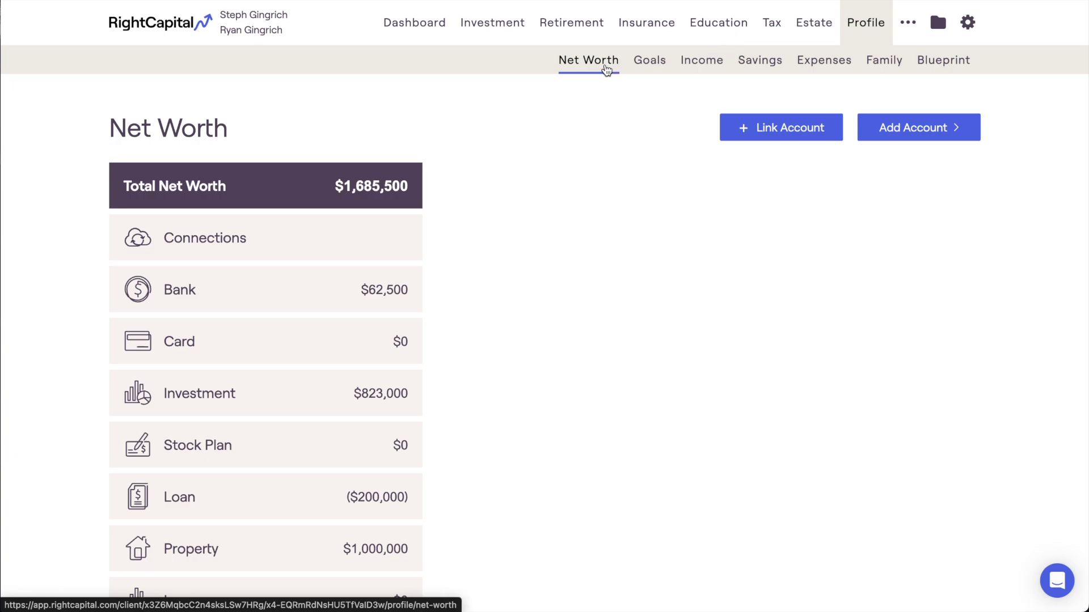
{"action": "left_click", "coordinate": [867, 137]}
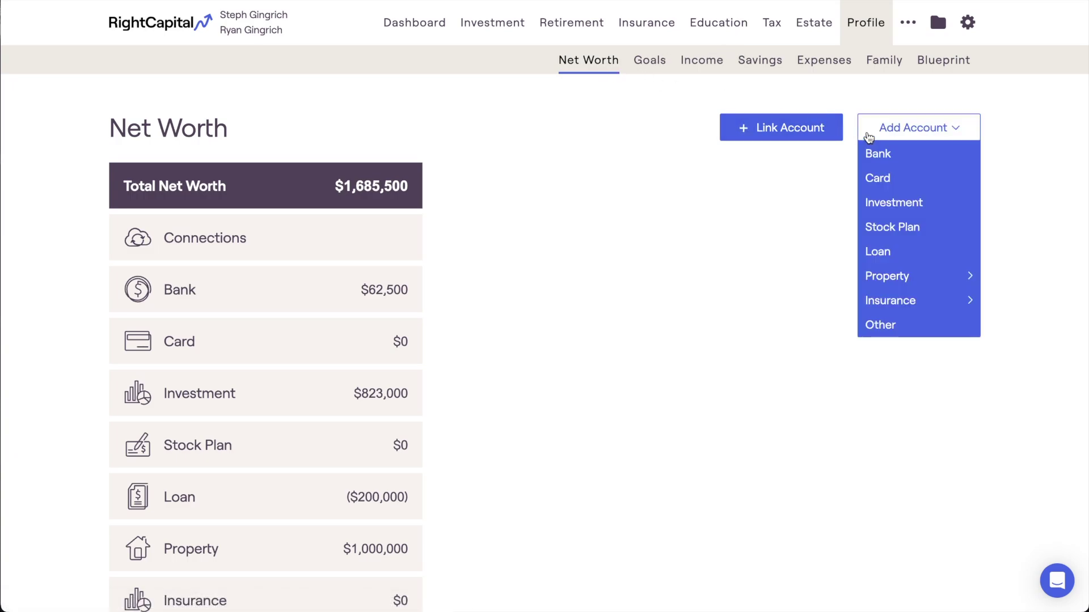
{"action": "left_click", "coordinate": [395, 286]}
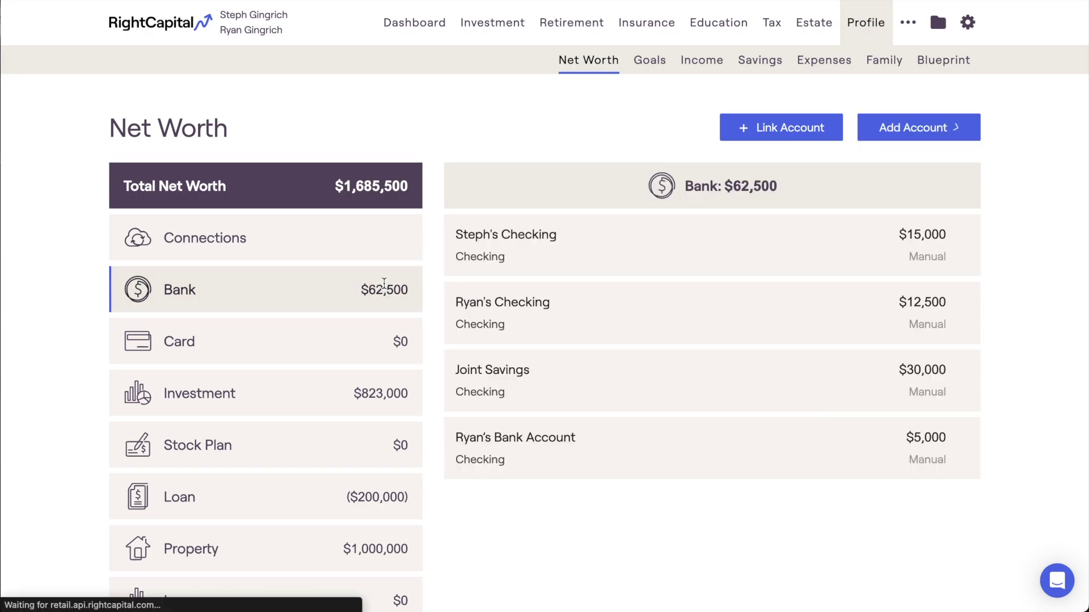
{"action": "left_click", "coordinate": [514, 262]}
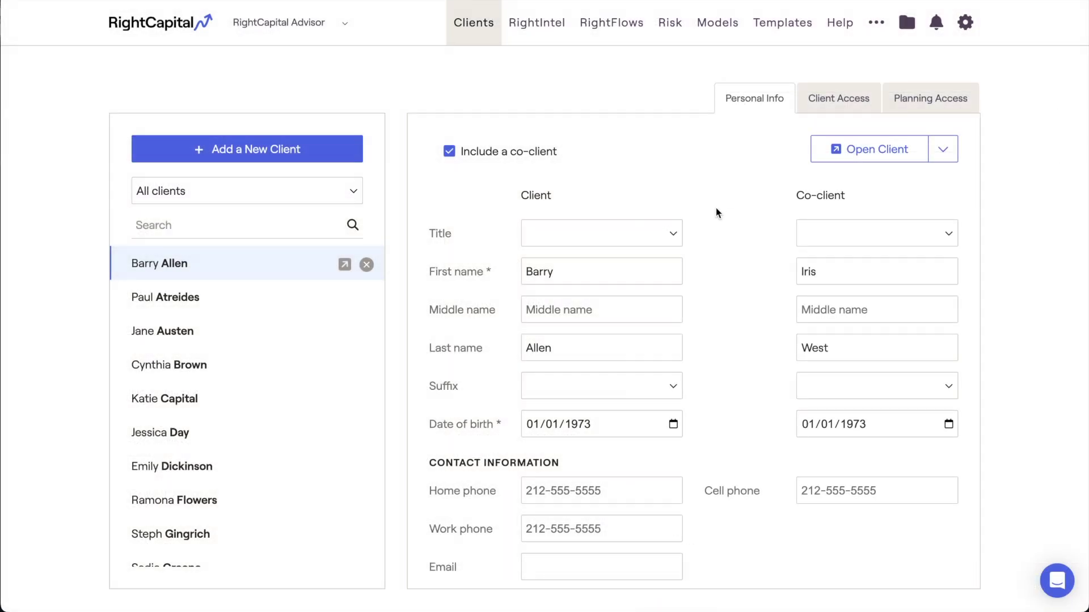
Open the Help Center's Contact Us Support page.
{"action": "left_click", "coordinate": [832, 39]}
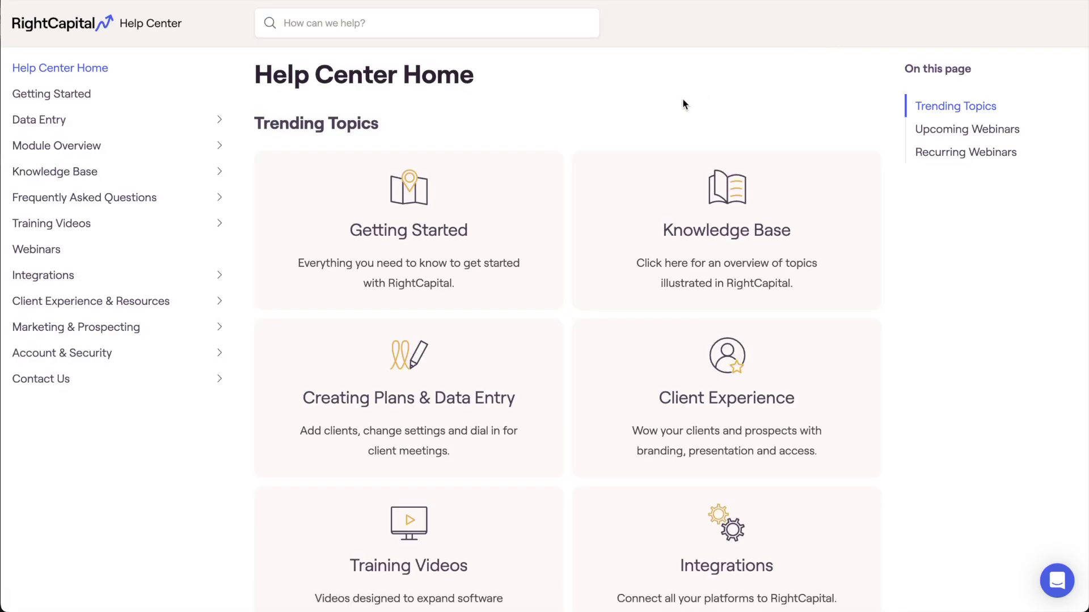
{"action": "left_click", "coordinate": [191, 378]}
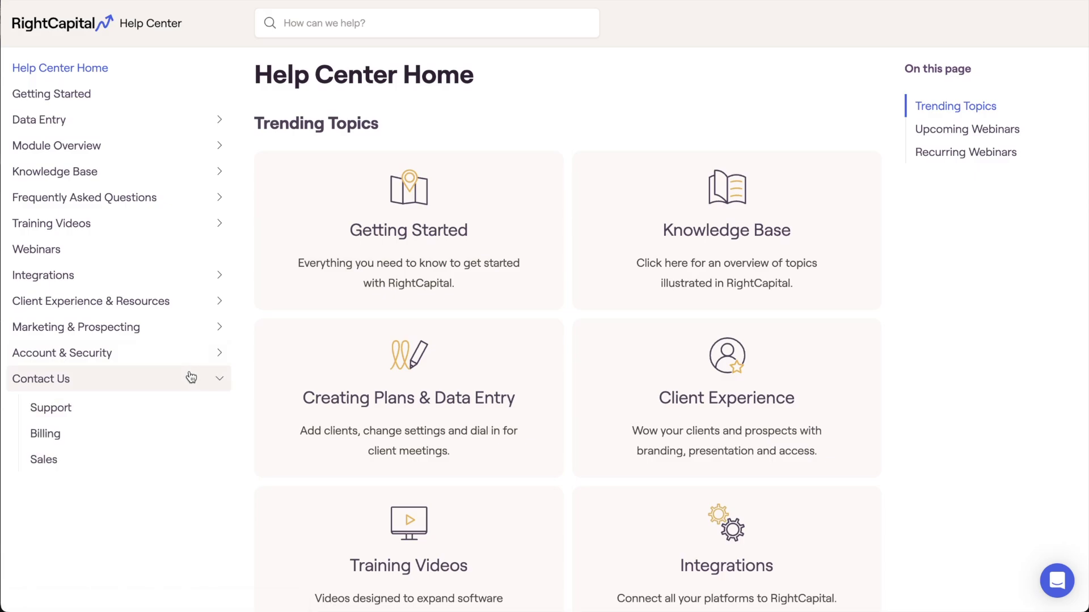
{"action": "left_click", "coordinate": [189, 408]}
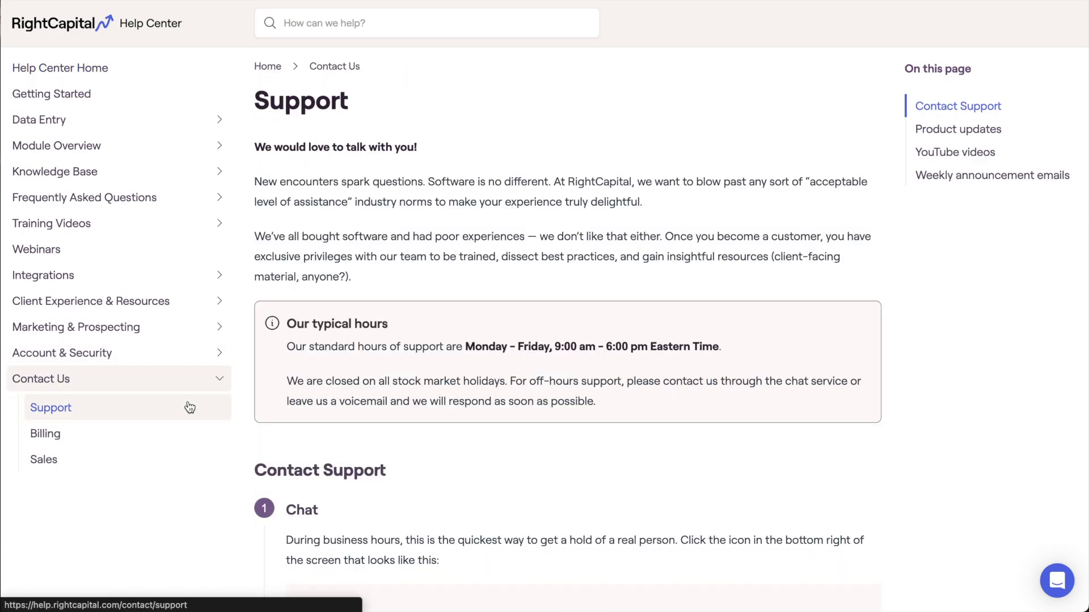
Bring the Call and Email details into view and briefly highlight the support phone number.
{"action": "scroll", "coordinate": [301, 433], "scroll_direction": "down", "scroll_amount": 1}
{"action": "scroll", "coordinate": [300, 438], "scroll_direction": "down", "scroll_amount": 7}
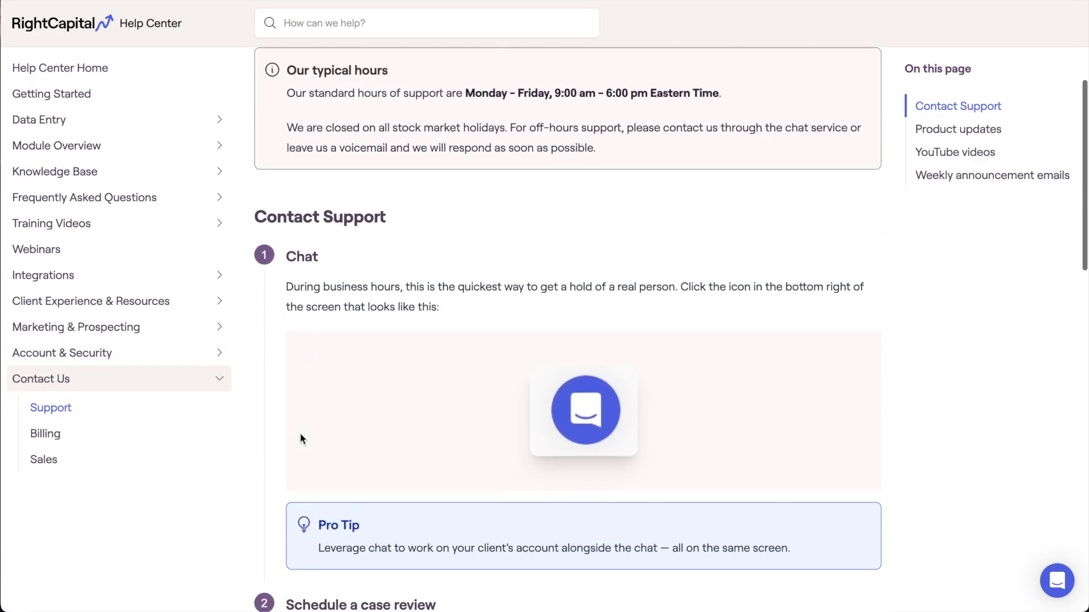
{"action": "scroll", "coordinate": [301, 439], "scroll_direction": "down", "scroll_amount": 3}
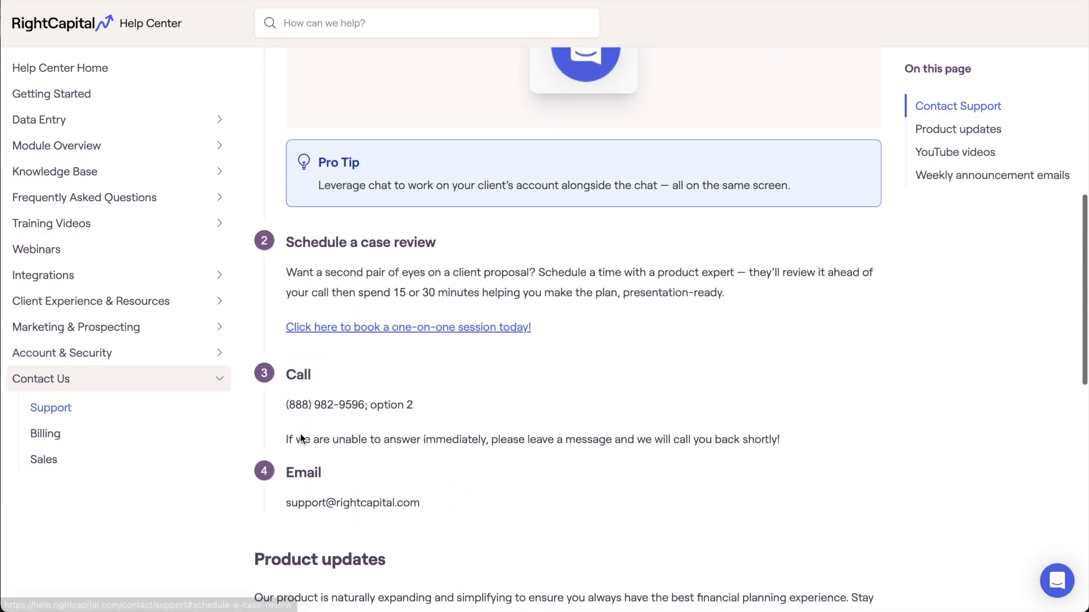
{"action": "left_click_drag", "start_coordinate": [280, 298], "coordinate": [434, 307]}
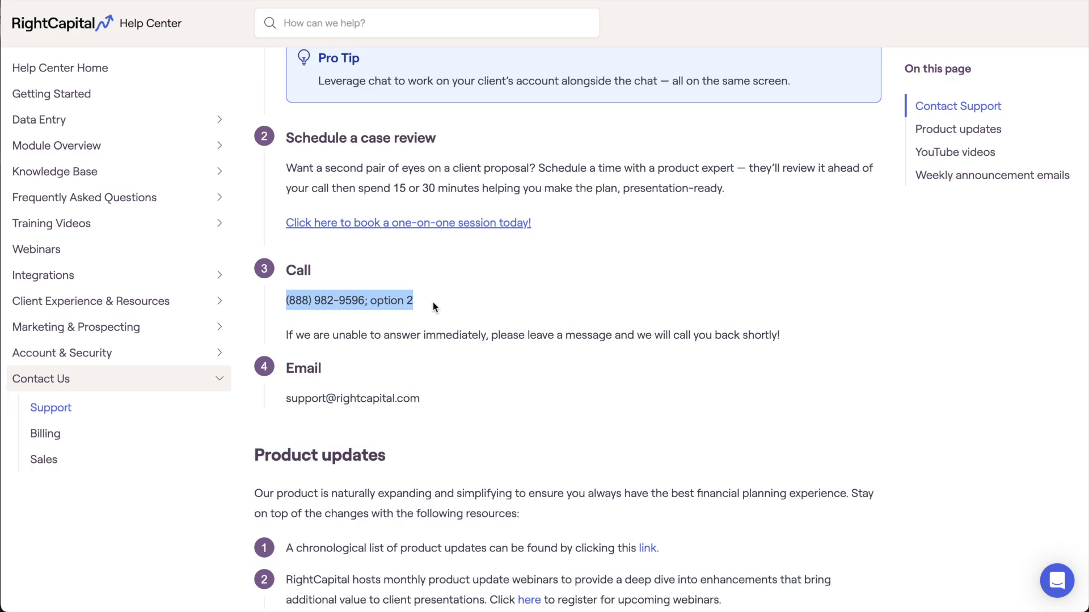
{"action": "left_click", "coordinate": [433, 306]}
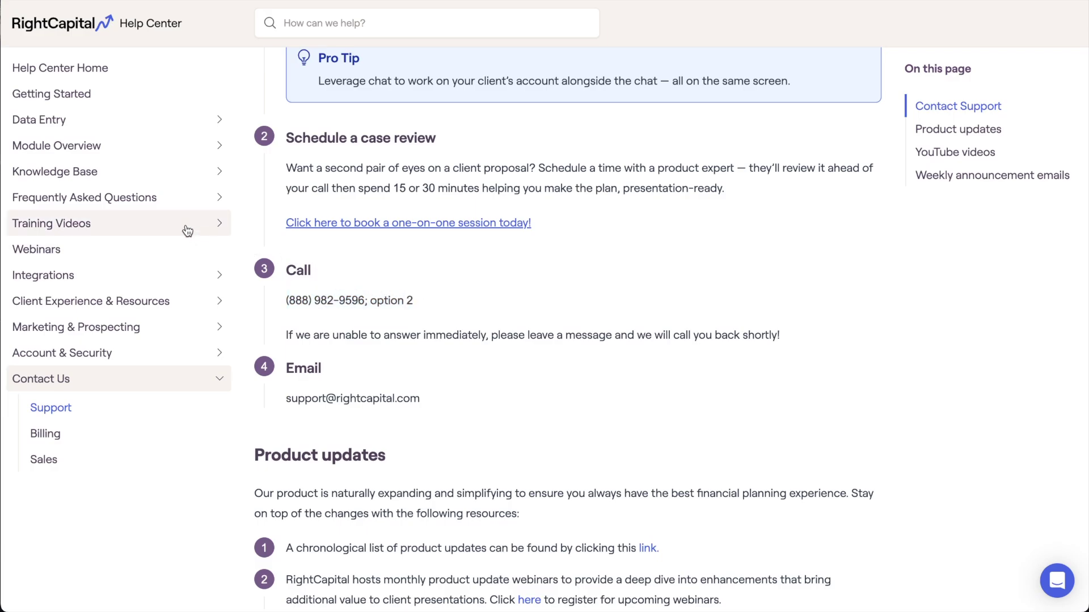